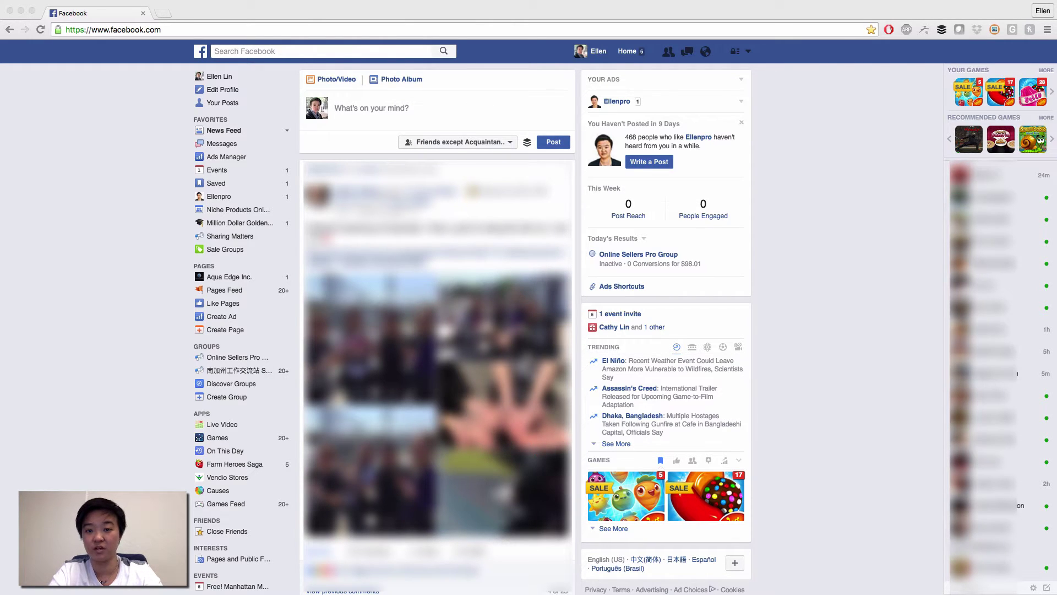
# Go to Manage Ads, open the ad account's campaigns, dismiss the ad-blocker warning, open the tools menu
pyautogui.click(778, 265)
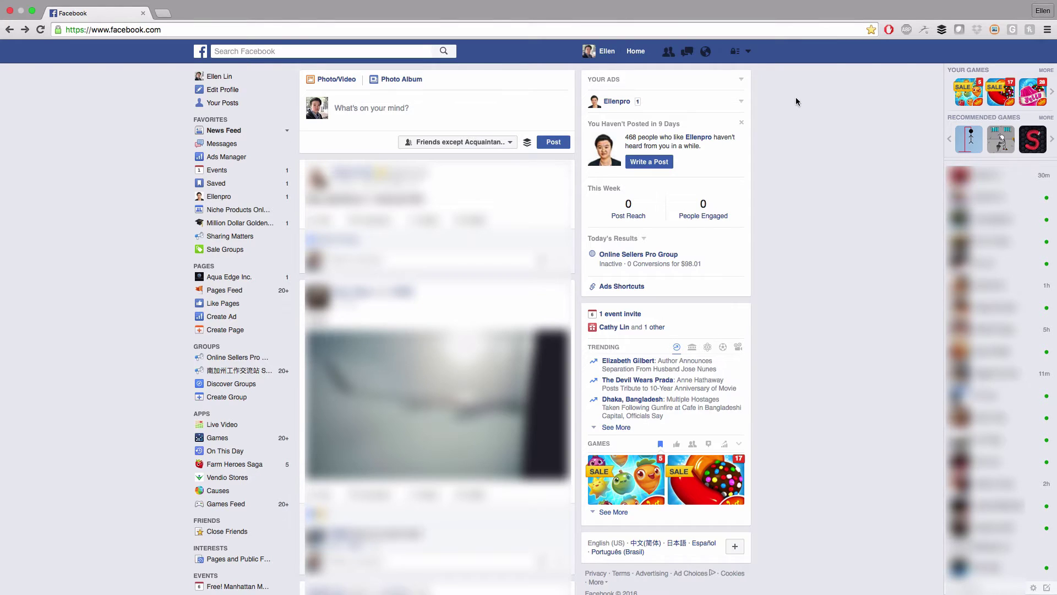
pyautogui.click(748, 53)
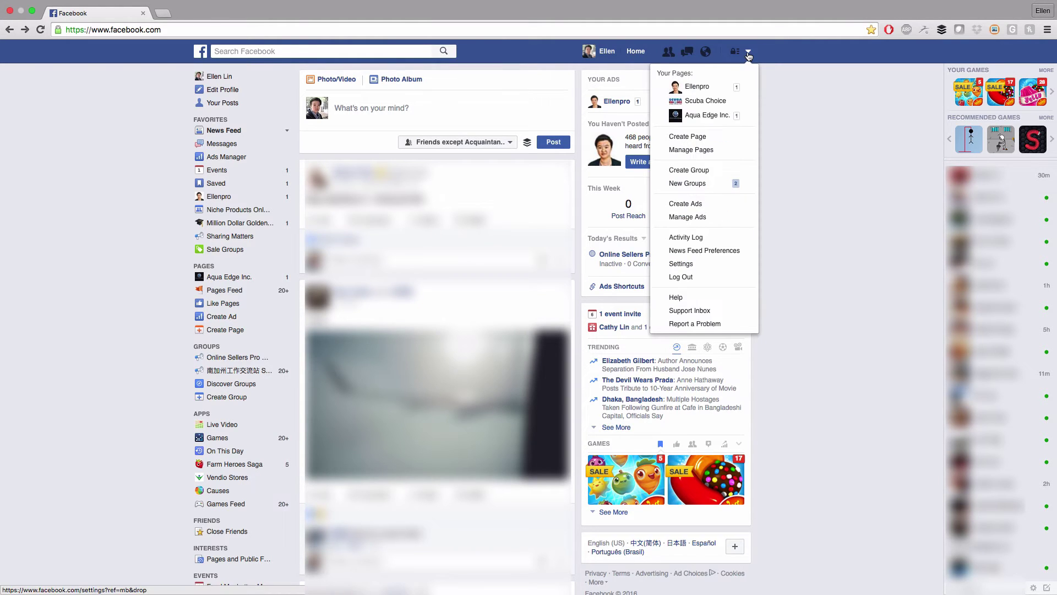
pyautogui.click(695, 221)
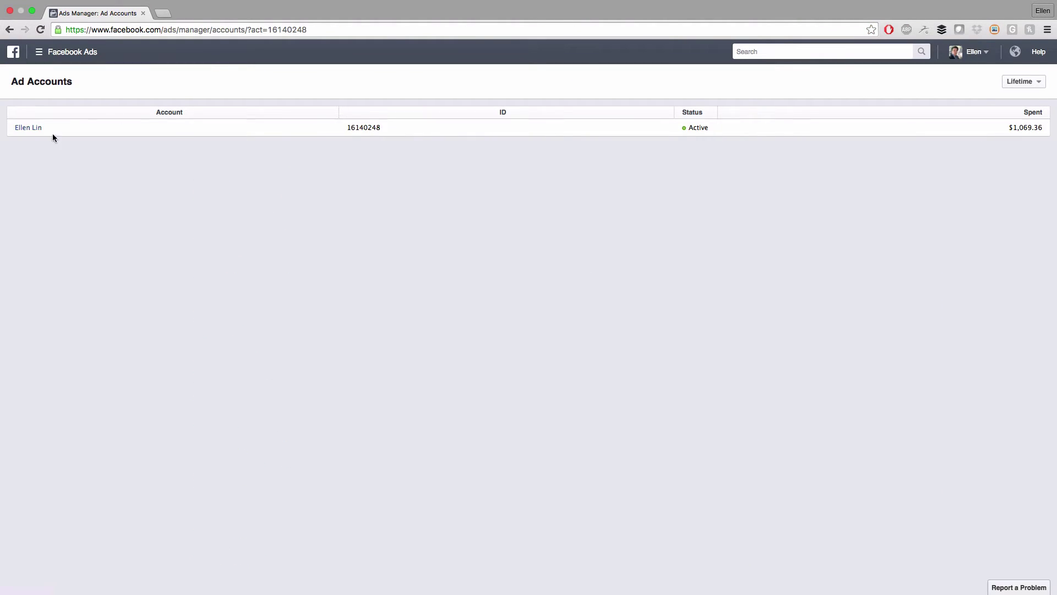
pyautogui.click(33, 130)
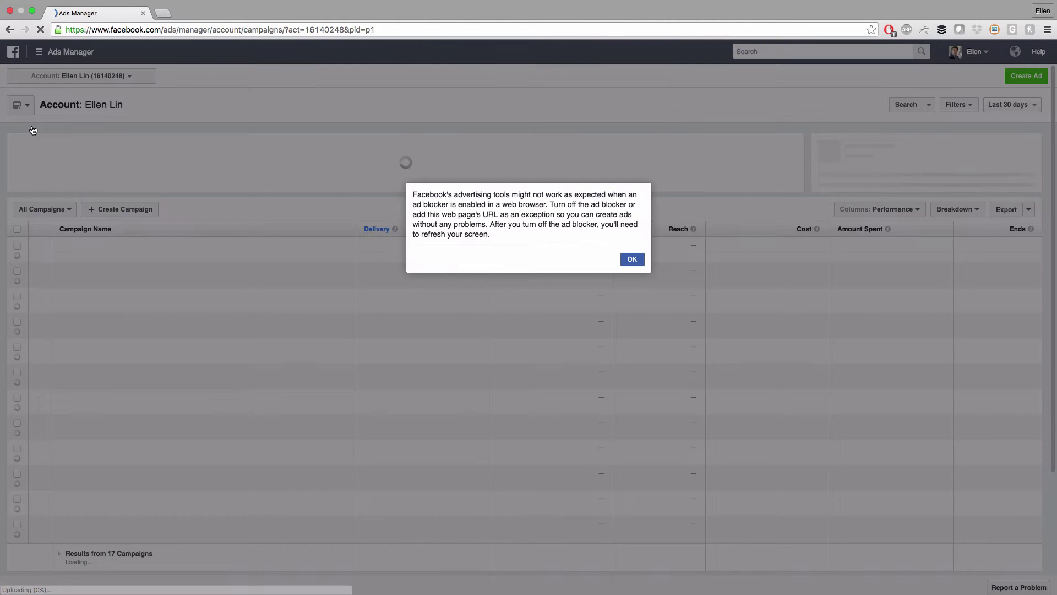
pyautogui.click(626, 262)
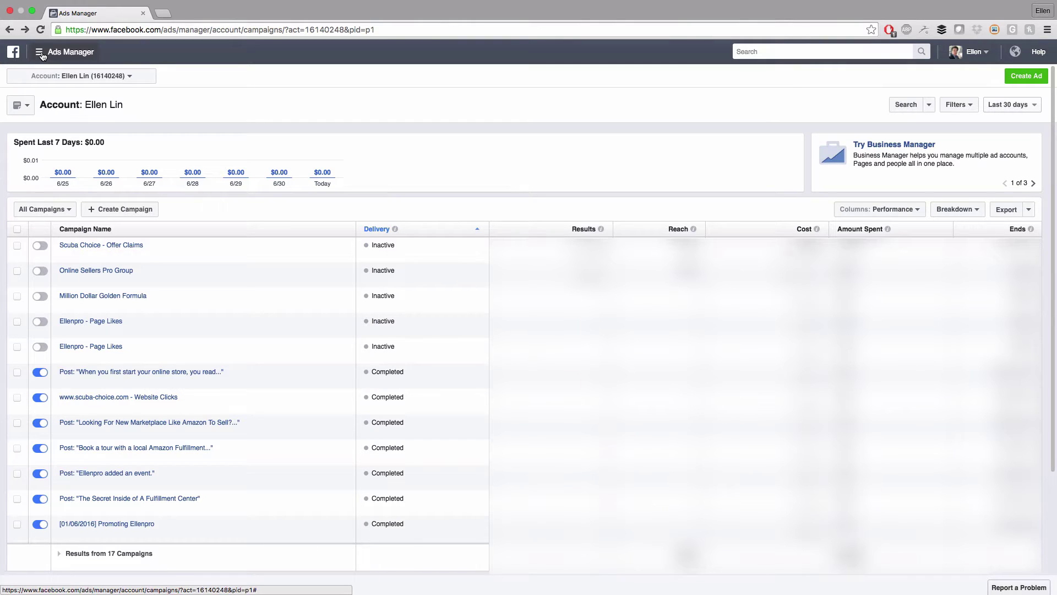
pyautogui.click(43, 56)
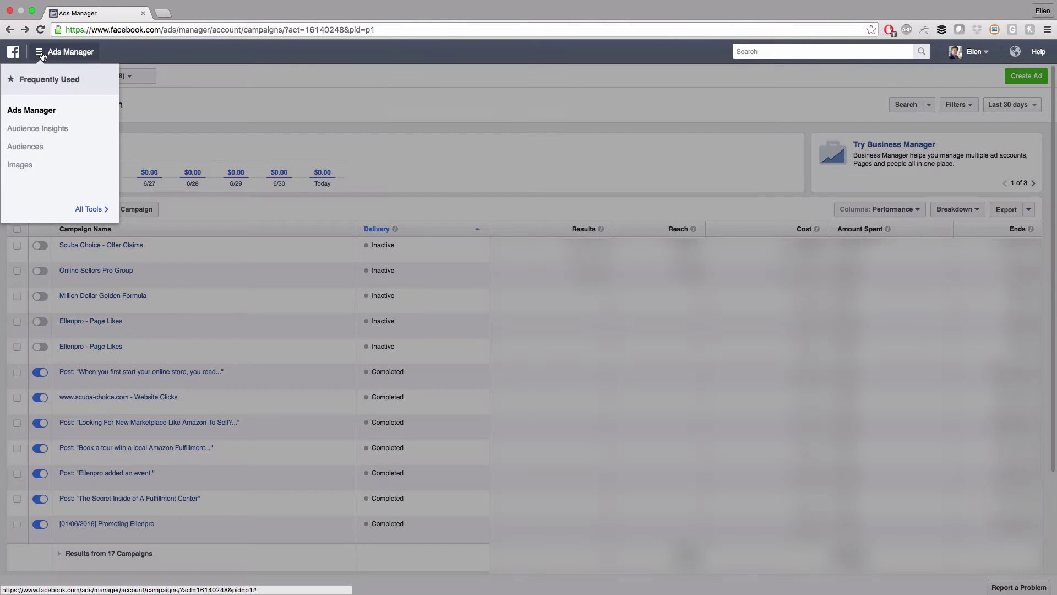
# Open Audience Insights with Everyone on Facebook as the starting audience
pyautogui.click(63, 130)
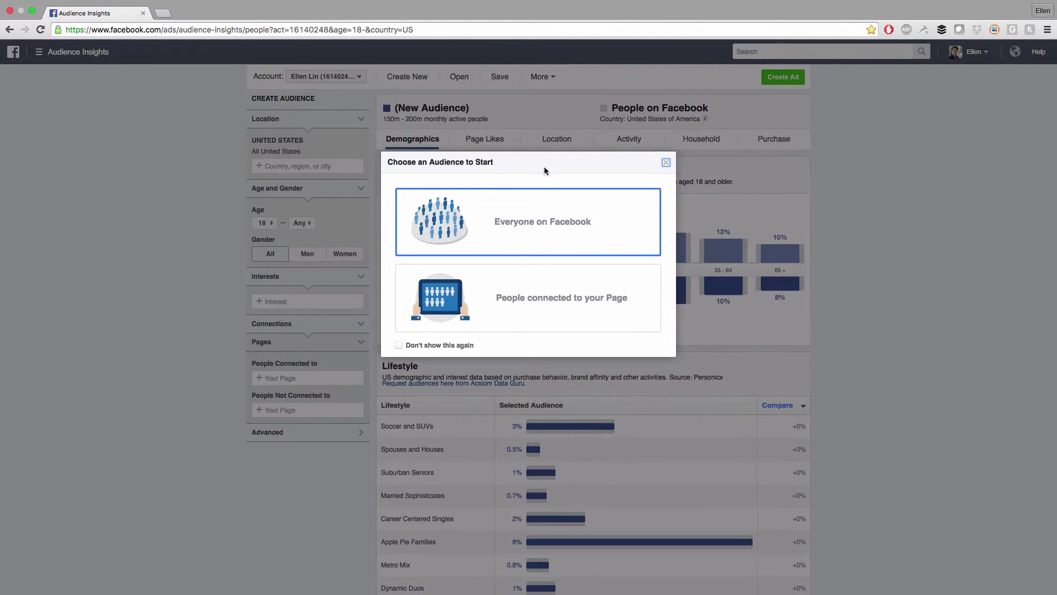
pyautogui.click(442, 225)
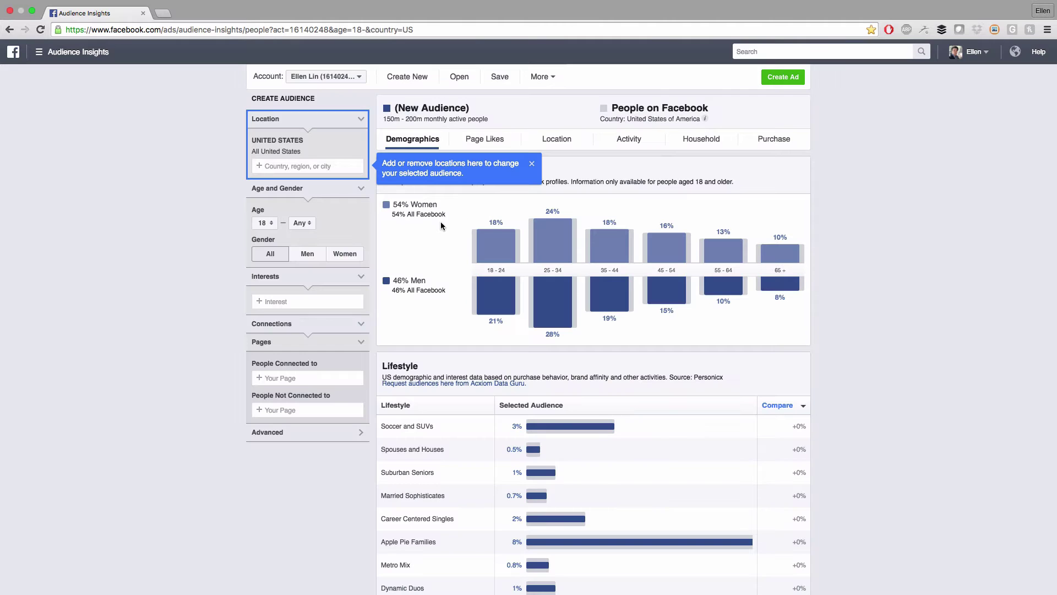
pyautogui.click(532, 162)
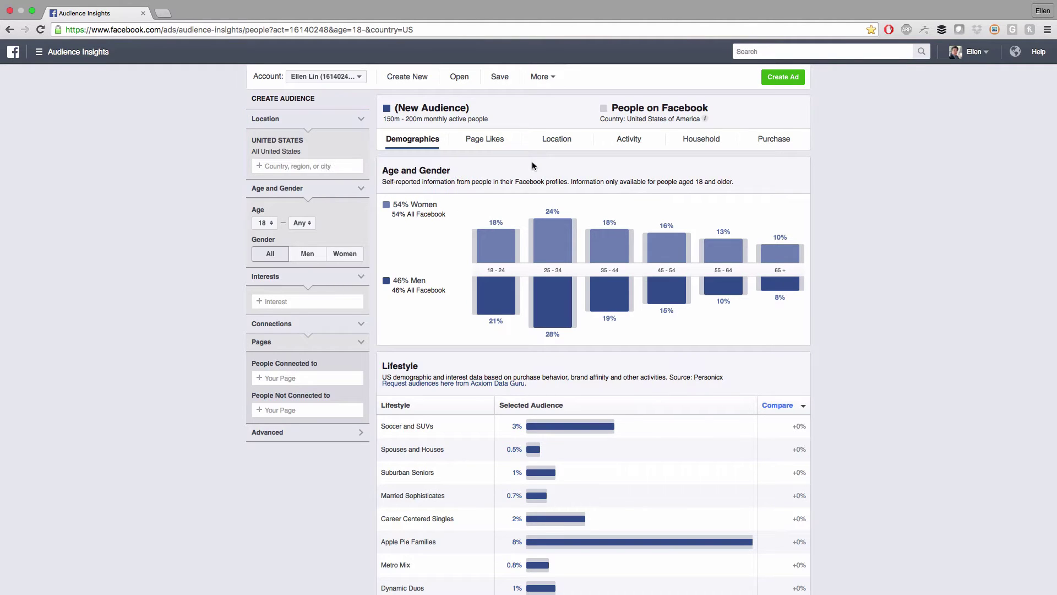
# Scroll through the US audience's Demographics and expand the full Job Title list
pyautogui.scroll(-4, 876, 262)
pyautogui.scroll(-7, 876, 262)
pyautogui.scroll(10, 876, 262)
pyautogui.moveTo(549, 232)
pyautogui.scroll(-3, 716, 292)
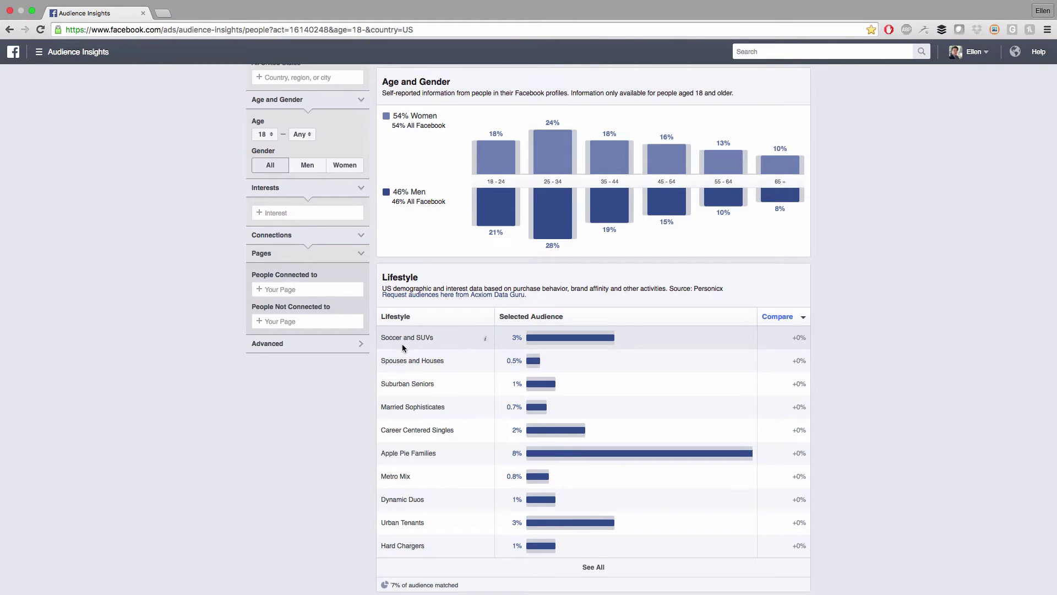
pyautogui.scroll(-8, 559, 353)
pyautogui.scroll(-5, 892, 366)
pyautogui.moveTo(424, 316)
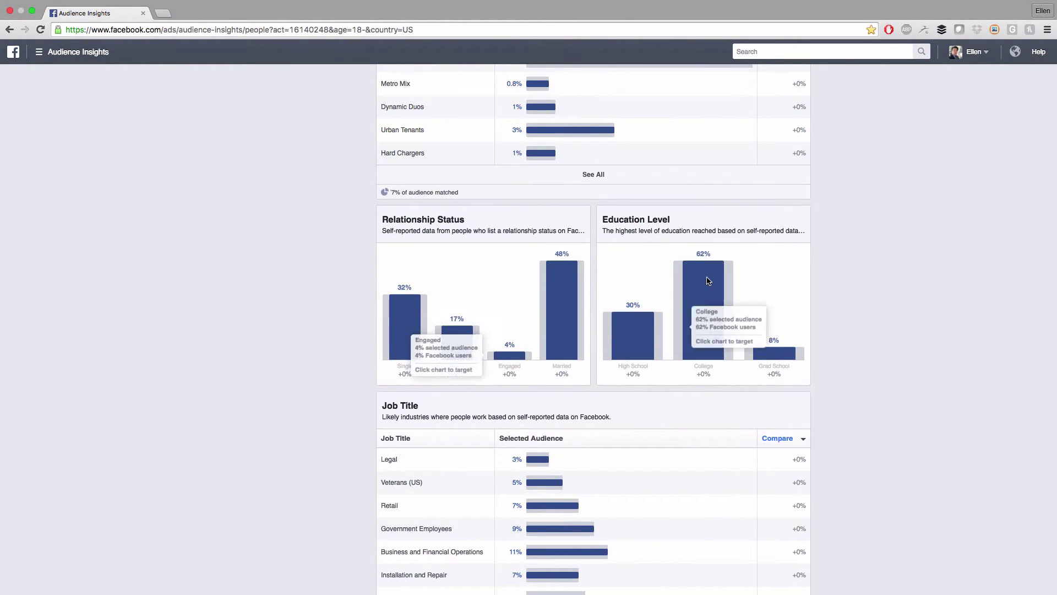
pyautogui.scroll(-4, 928, 332)
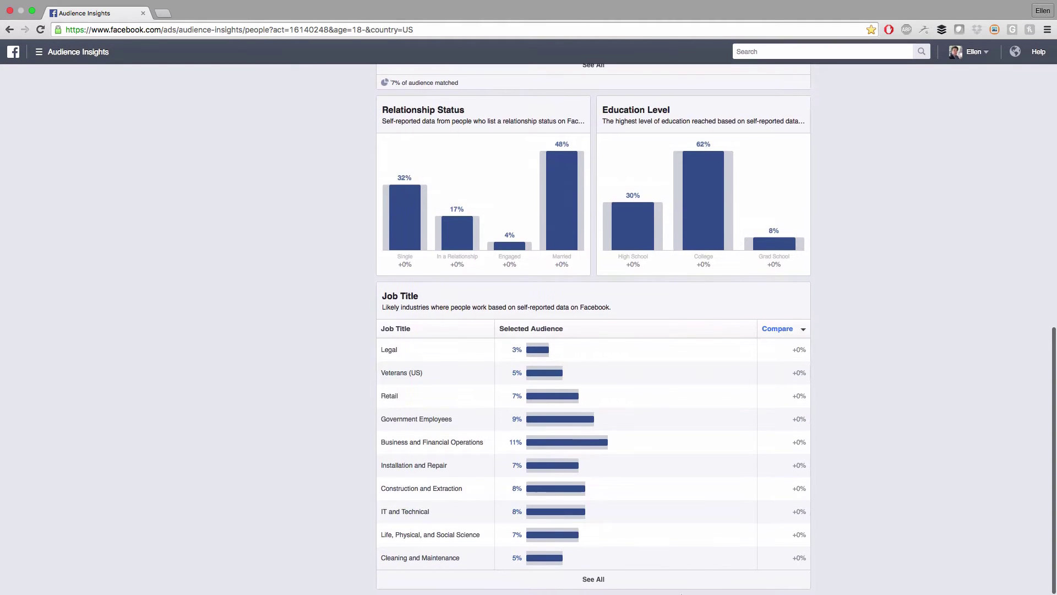
pyautogui.click(612, 579)
pyautogui.scroll(-13, 613, 555)
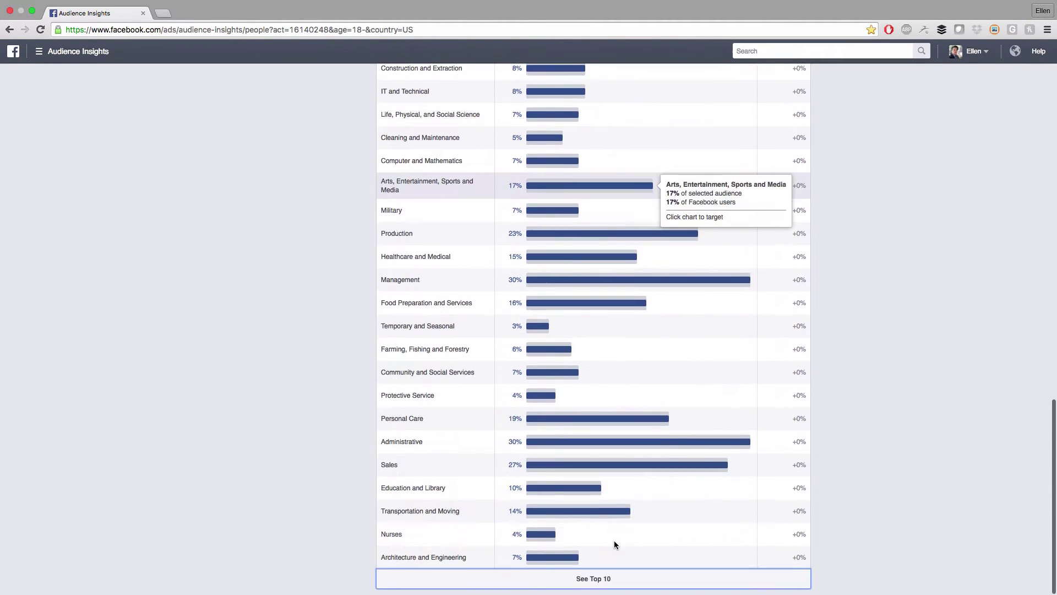
pyautogui.scroll(20, 689, 435)
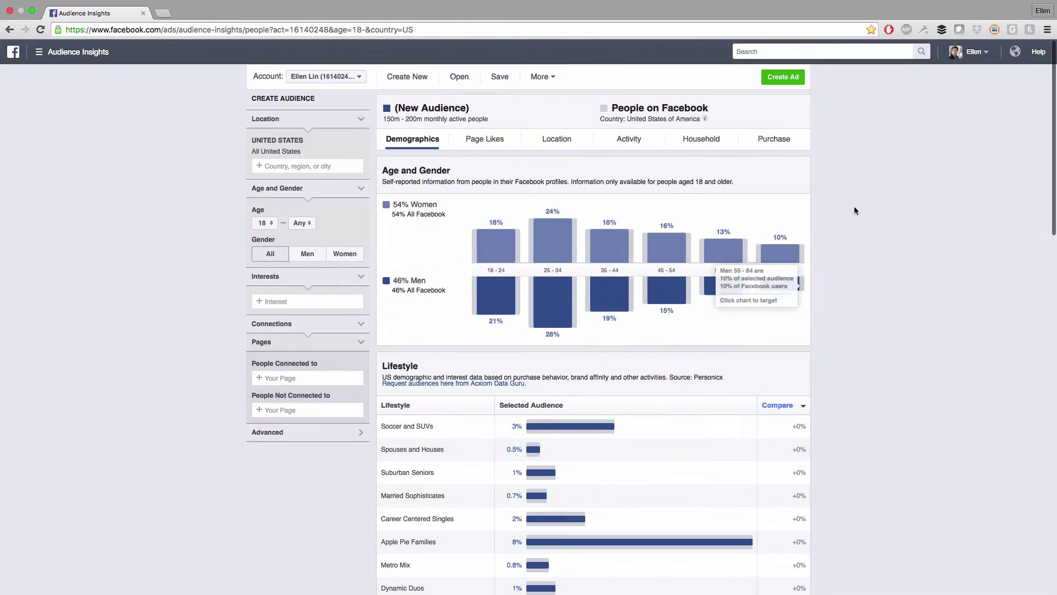
# View the audience's Page Likes
pyautogui.click(490, 142)
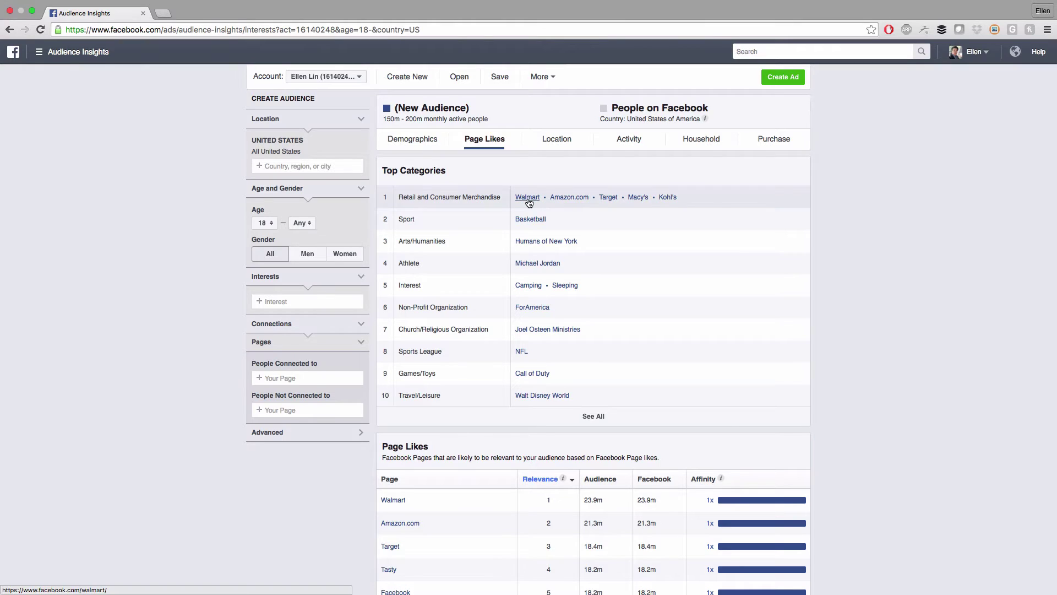
pyautogui.scroll(-3, 883, 280)
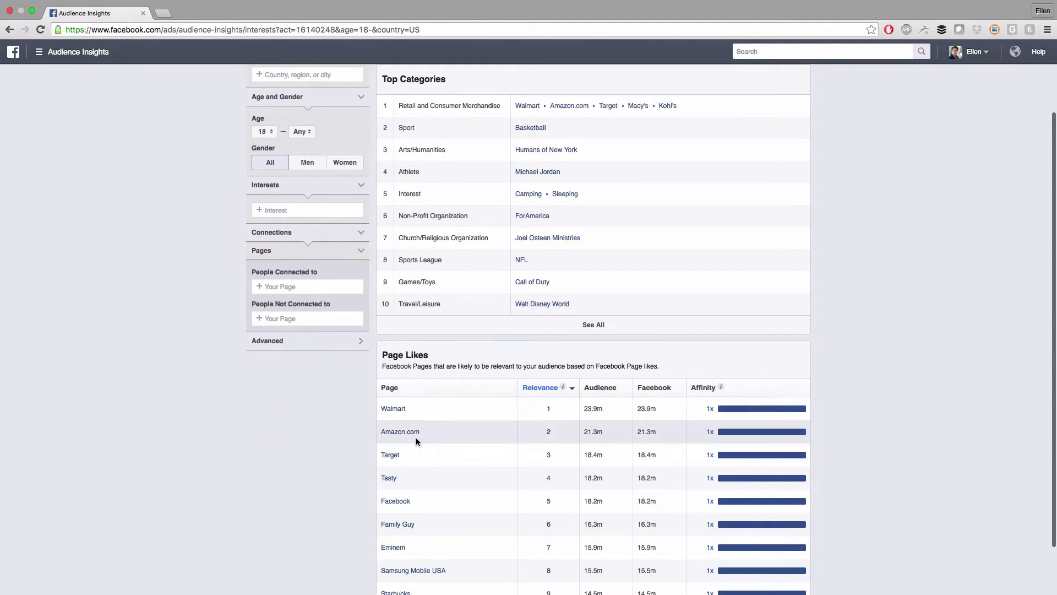
pyautogui.scroll(1, 858, 439)
pyautogui.scroll(3, 858, 434)
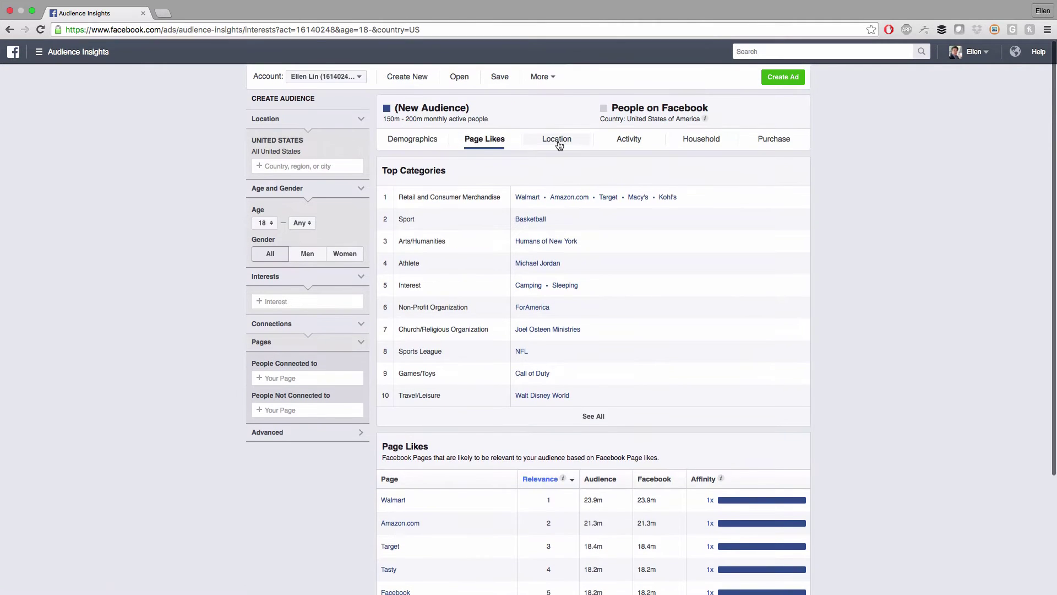
# Show the audience's Location data with the full Top Cities list
pyautogui.click(556, 142)
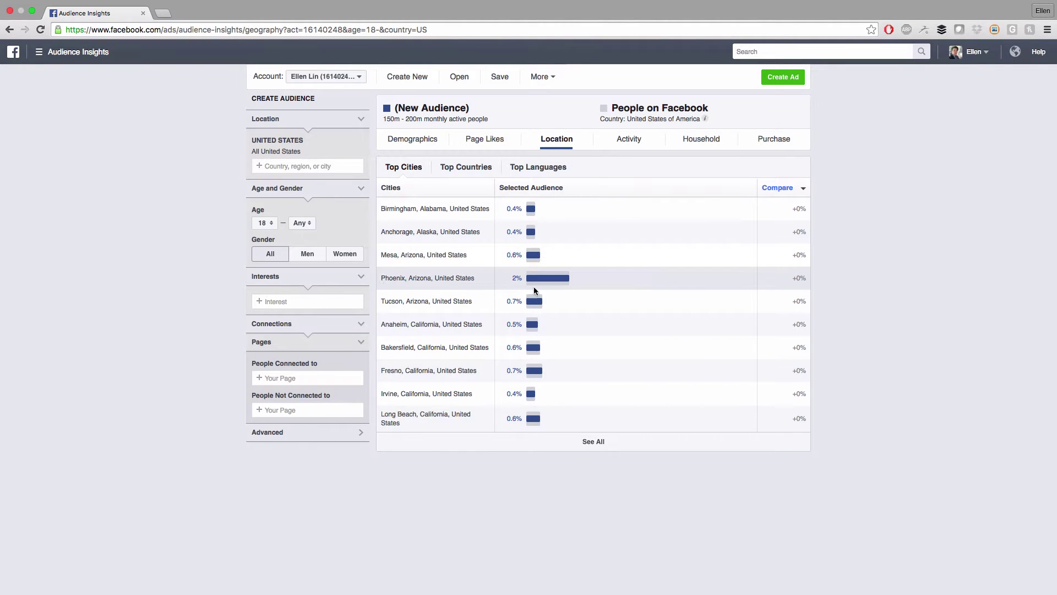
pyautogui.click(597, 447)
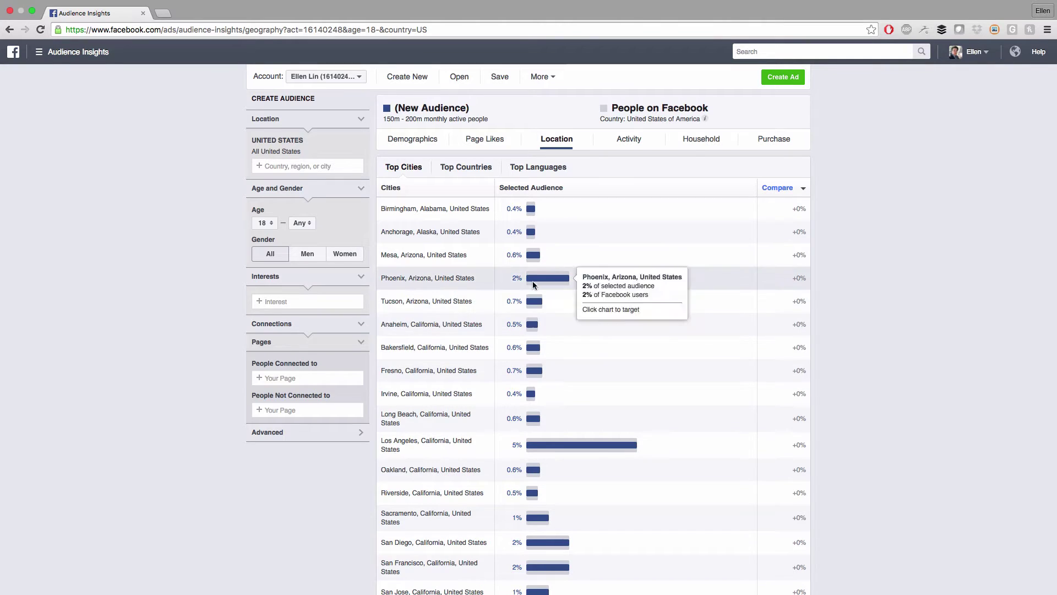
pyautogui.scroll(-1, 514, 422)
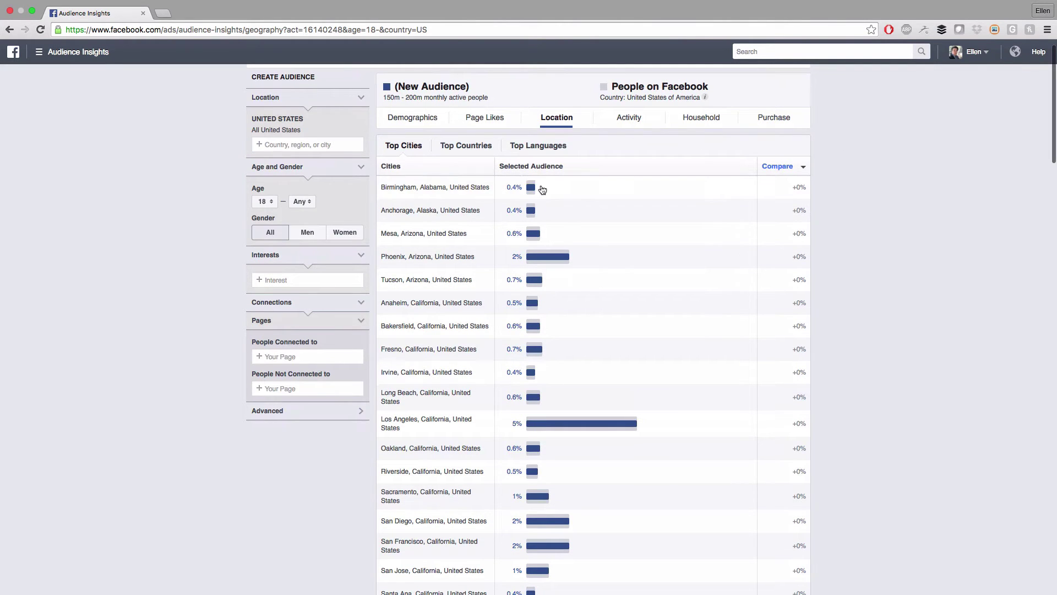
pyautogui.scroll(-10, 826, 347)
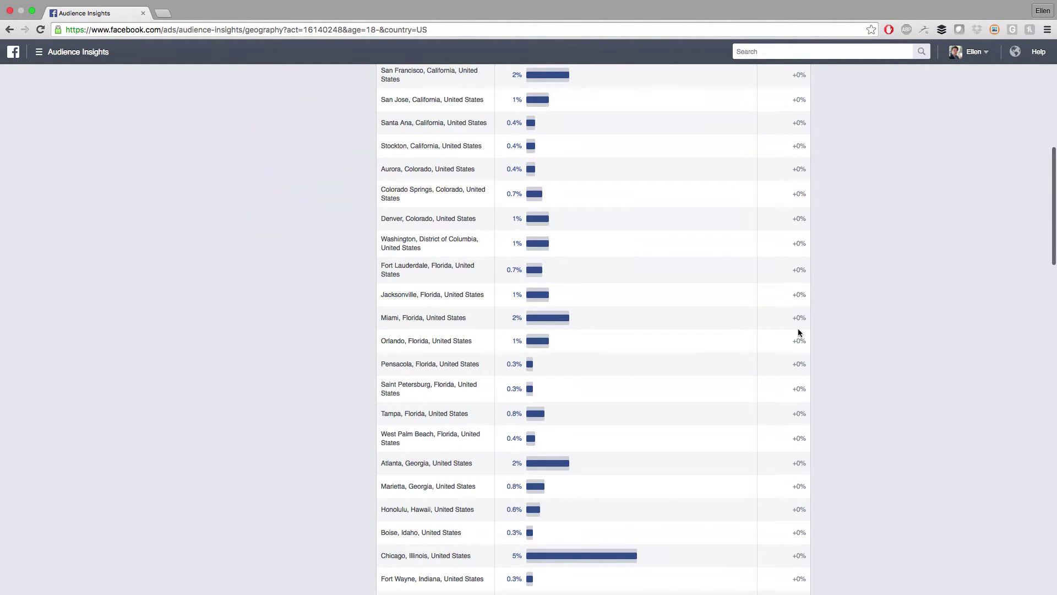
pyautogui.scroll(10, 297, 280)
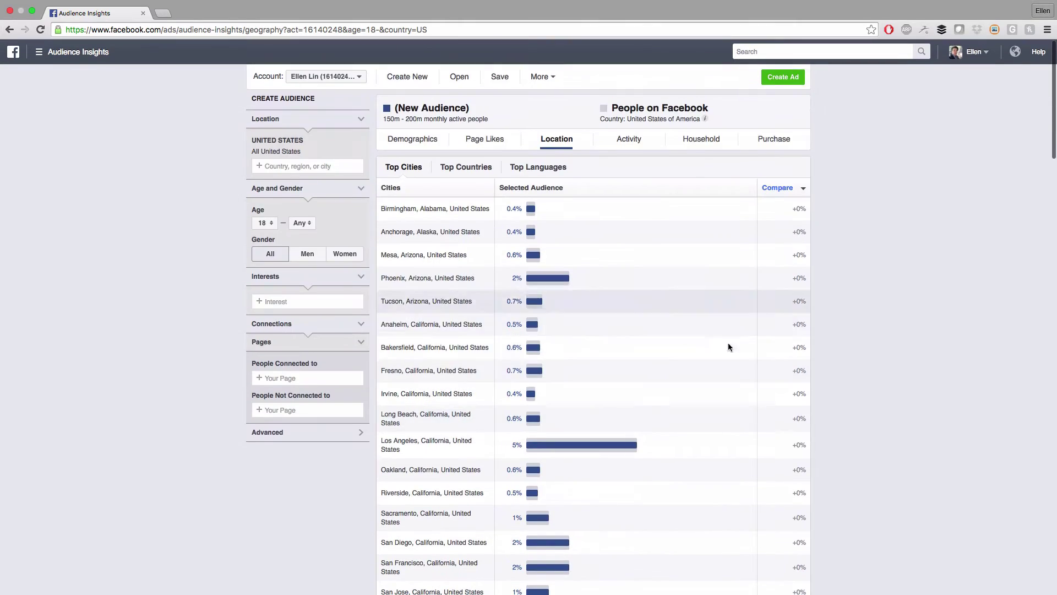
pyautogui.scroll(-15, 730, 353)
pyautogui.scroll(15, 889, 373)
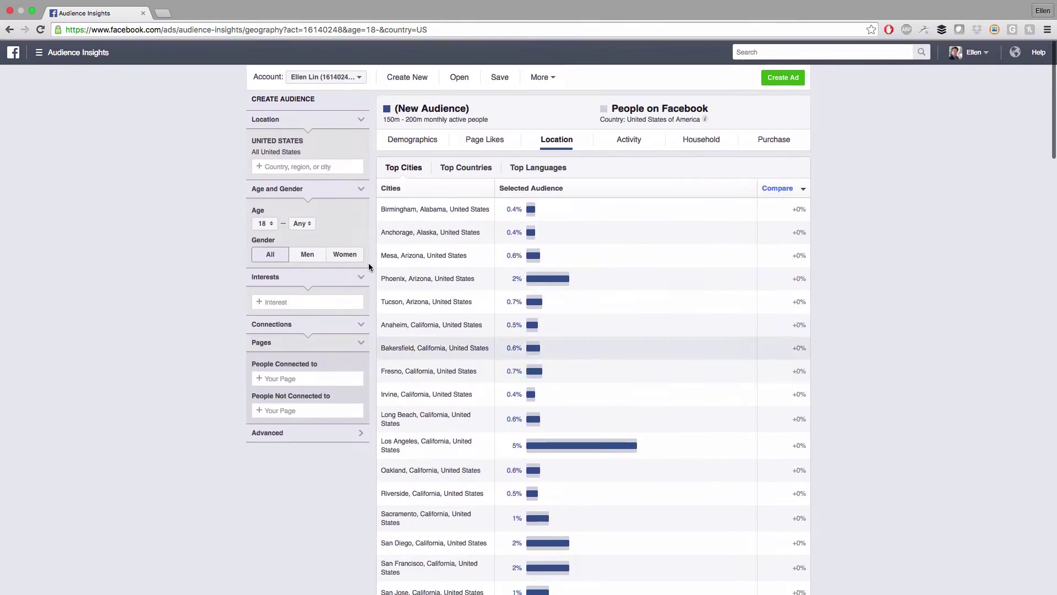
# Check the Activity, Household and Purchase tabs, ending on 69% low retail spending
pyautogui.click(638, 139)
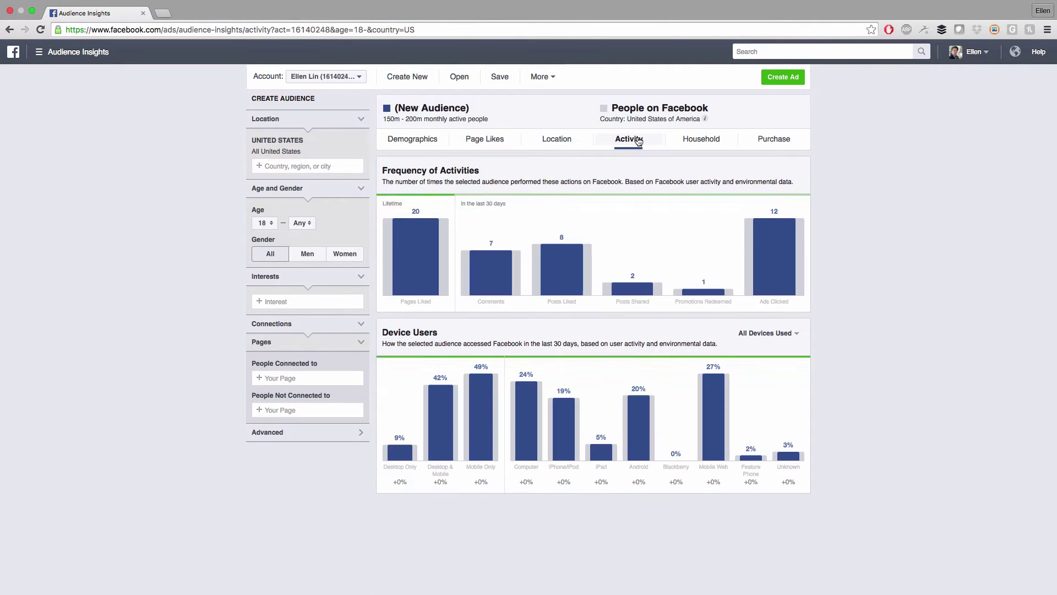
pyautogui.click(715, 139)
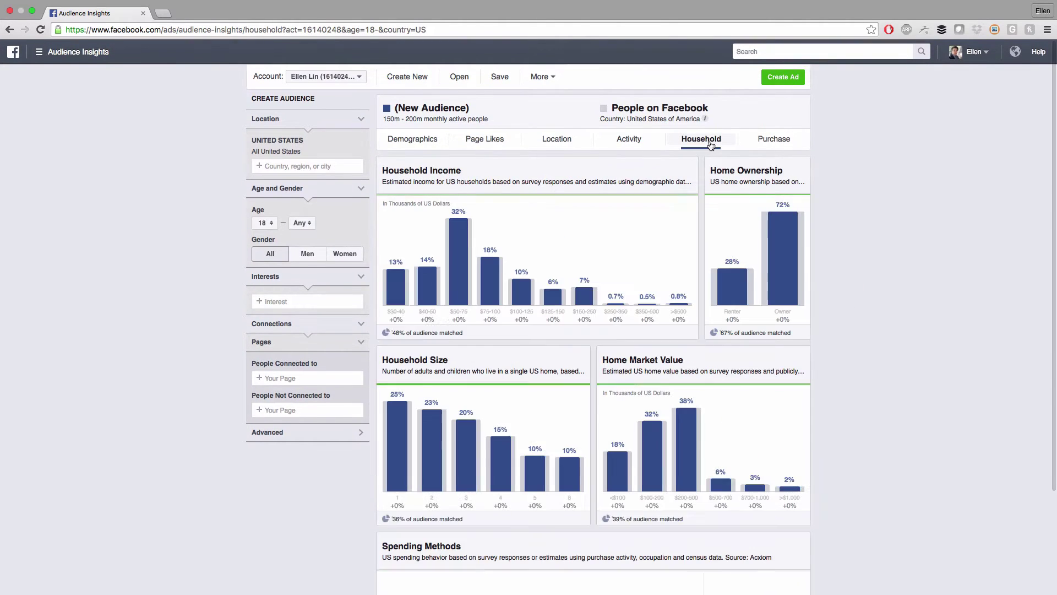
pyautogui.click(787, 142)
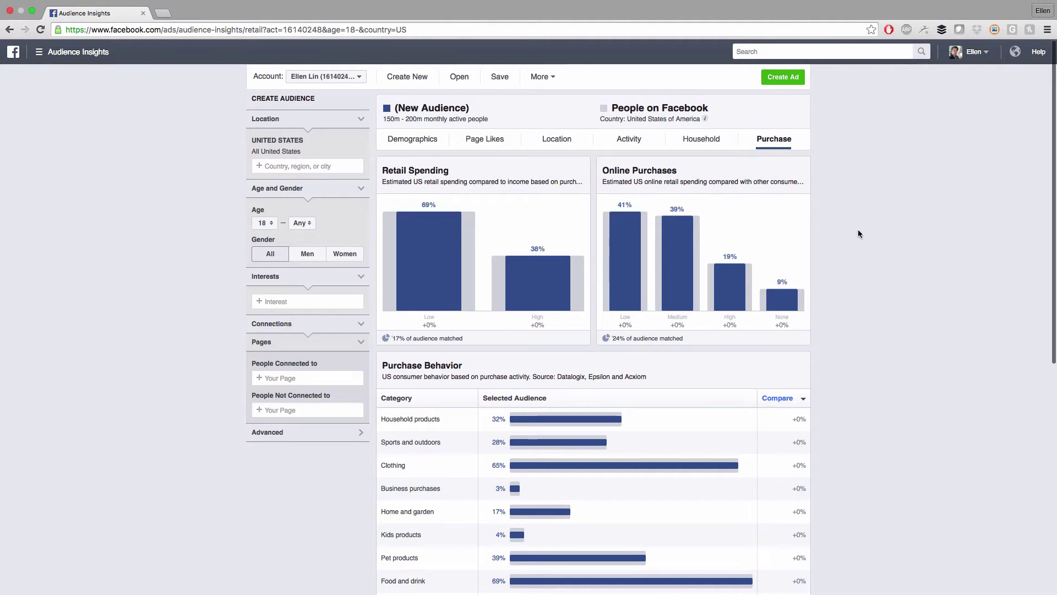
pyautogui.scroll(-5, 855, 251)
# Review Purchase Behavior (69% food and drink, 39% pet products) and note the 150m–200m audience estimate
pyautogui.scroll(-2, 857, 255)
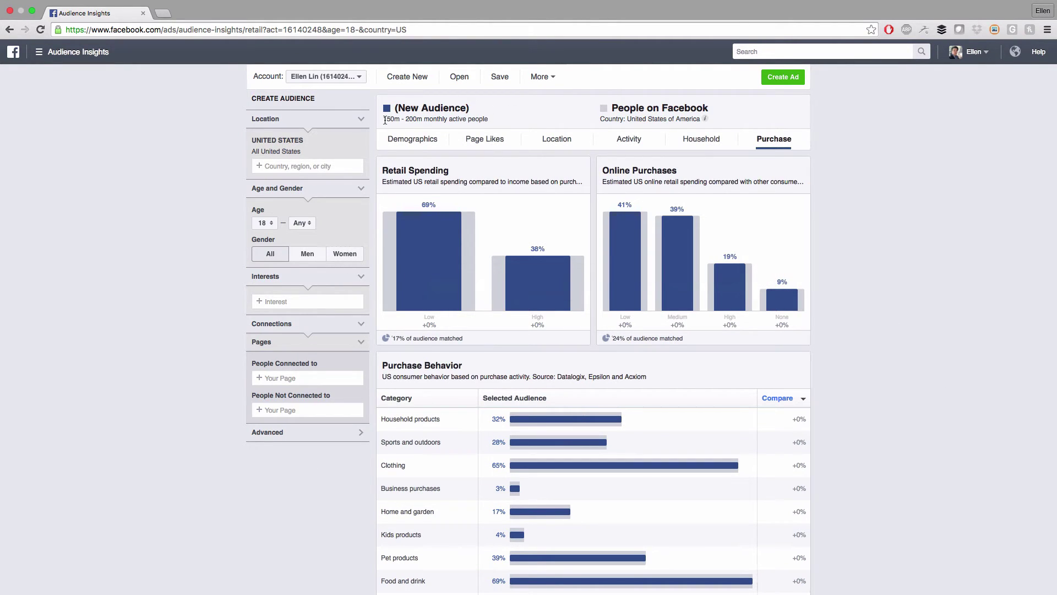
pyautogui.moveTo(384, 120); pyautogui.dragTo(489, 119)
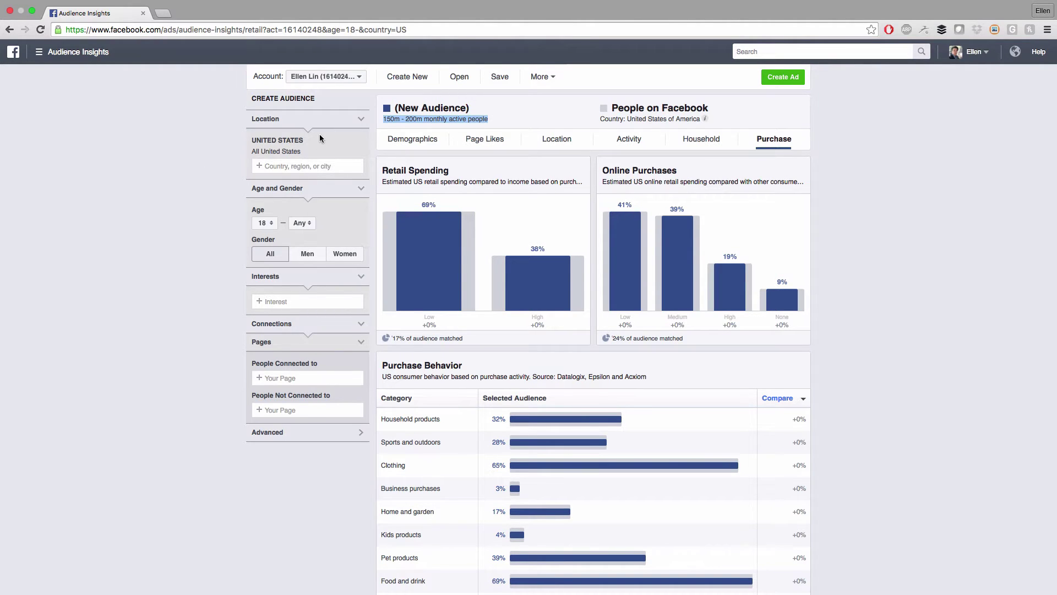
pyautogui.click(283, 167)
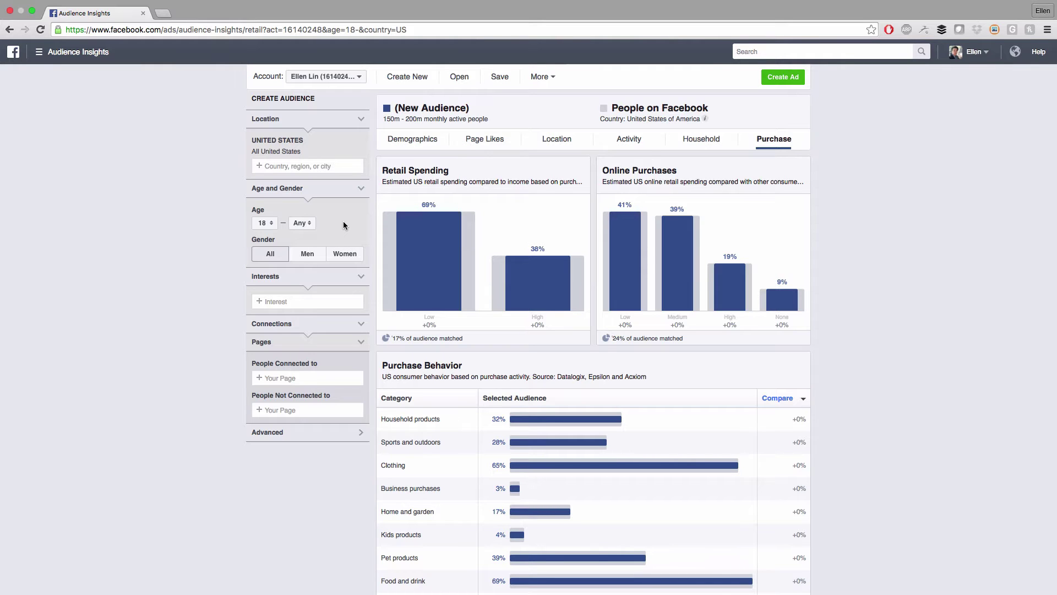
# Limit the audience to women aged 18–35
pyautogui.click(263, 223)
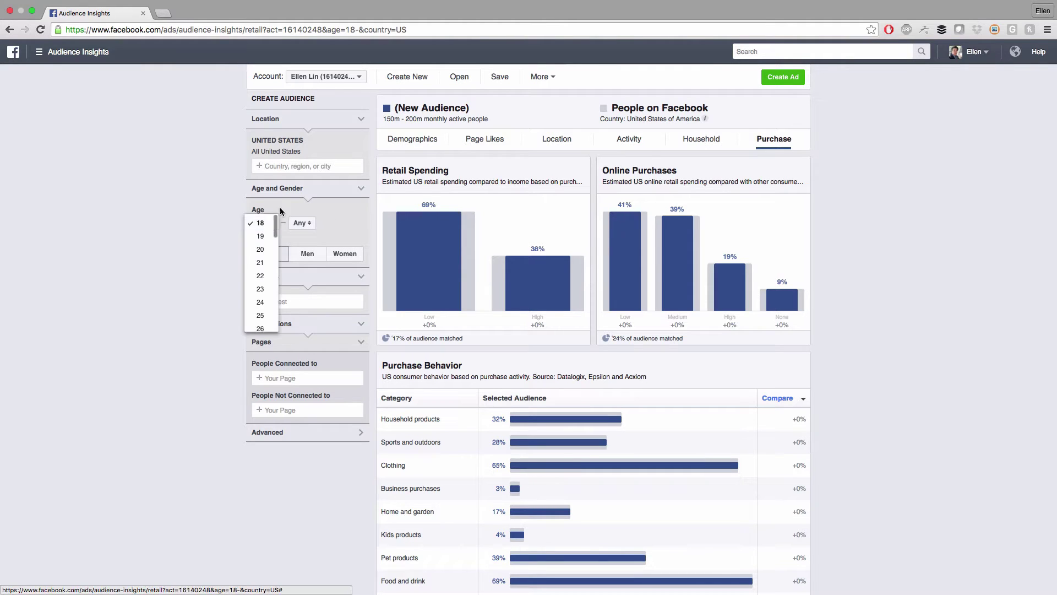
pyautogui.click(280, 207)
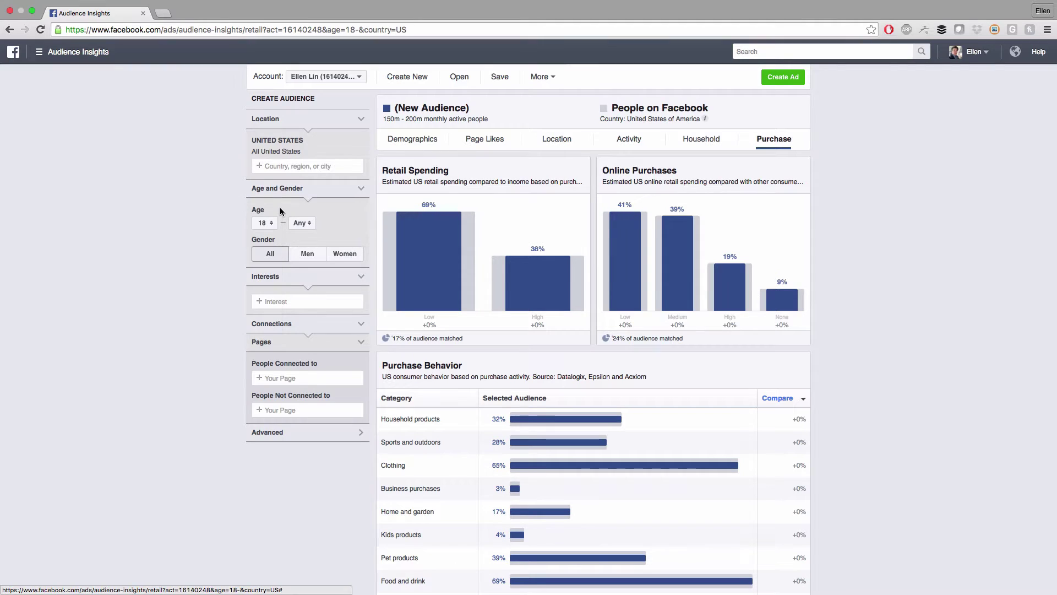
pyautogui.click(303, 228)
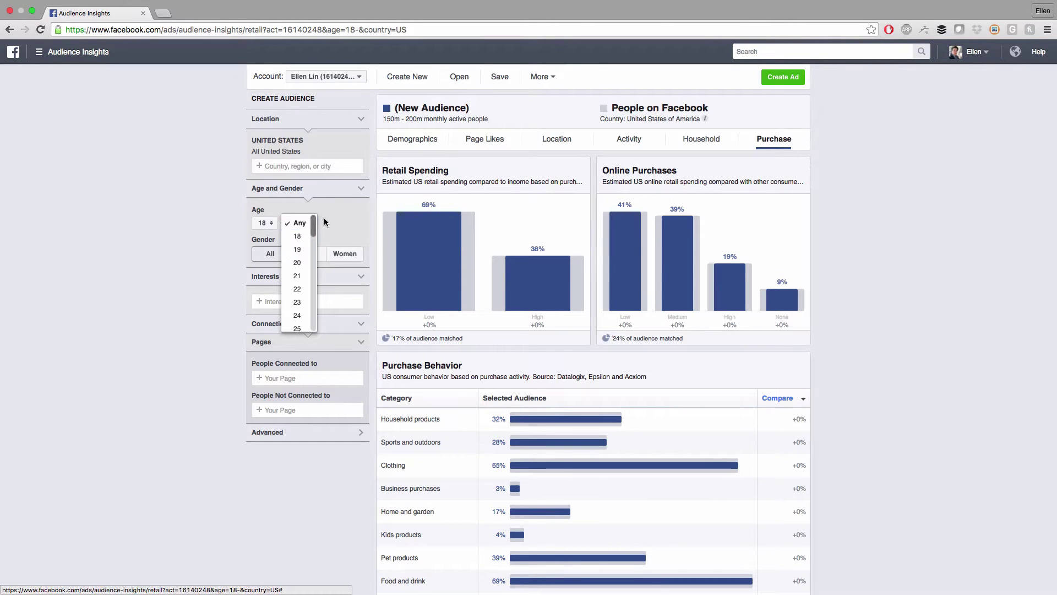
pyautogui.scroll(-2, 297, 260)
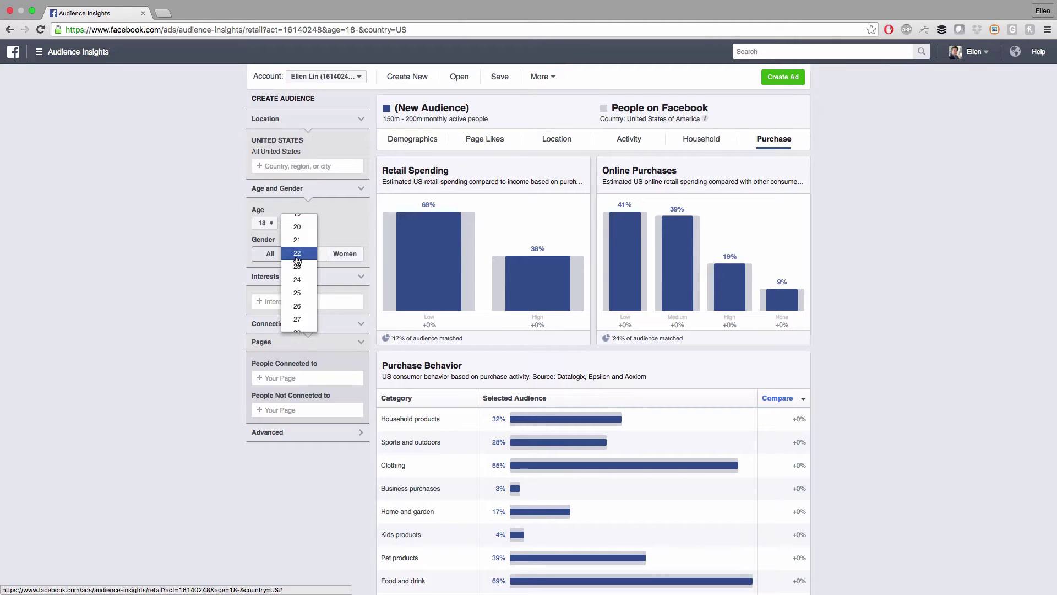
pyautogui.scroll(-7, 298, 260)
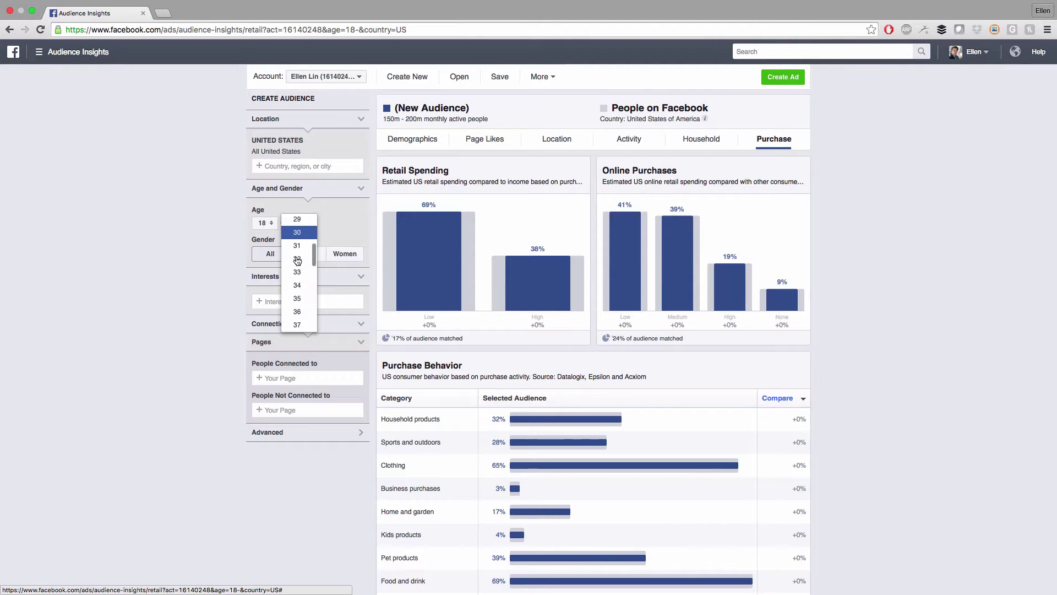
pyautogui.click(298, 288)
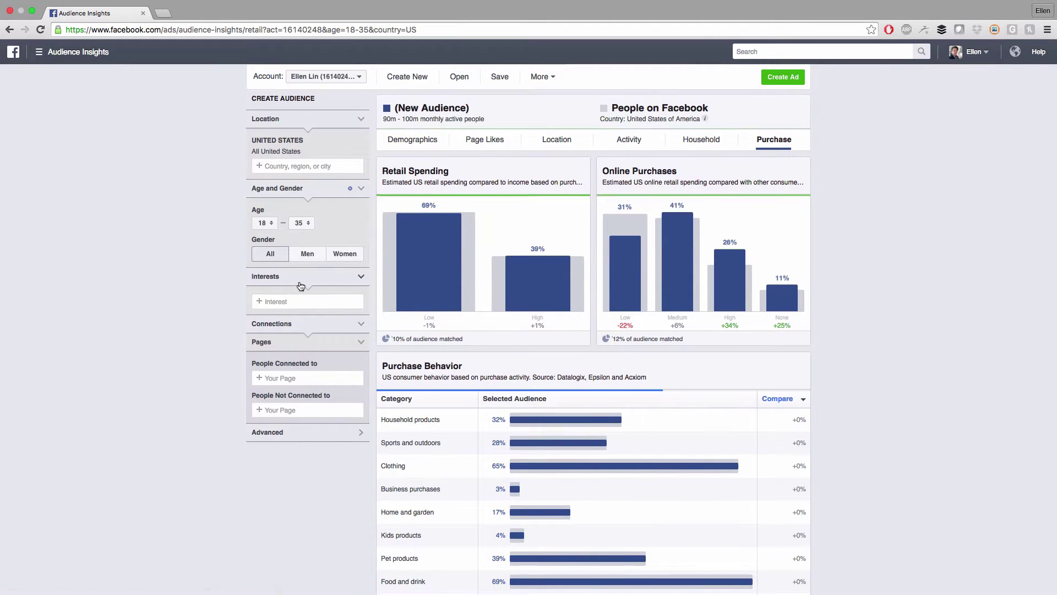
pyautogui.click(345, 259)
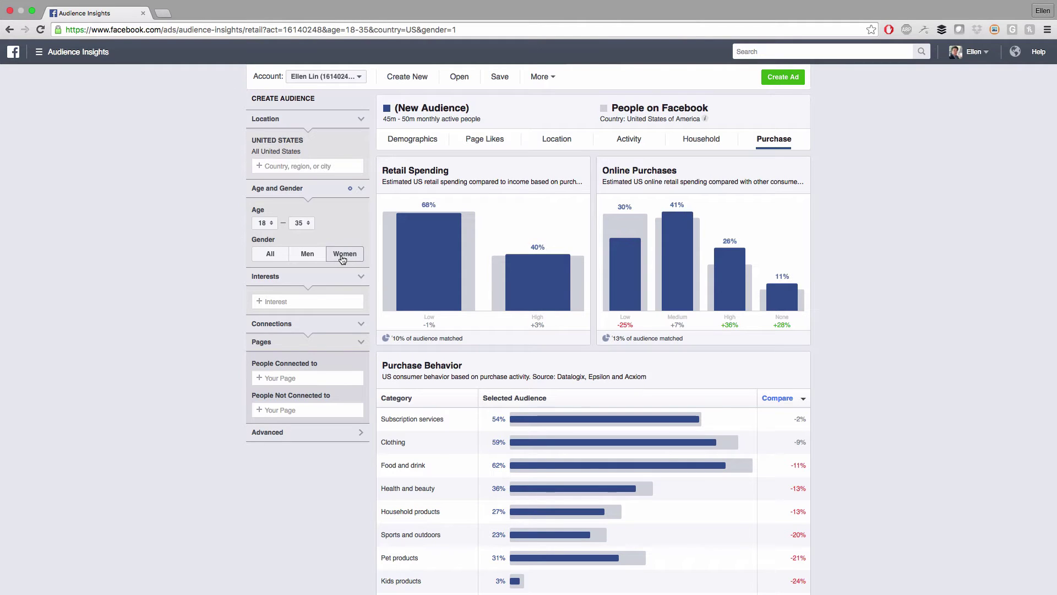
# Add Cosmetics from Shopping and fashion > Beauty as an audience interest
pyautogui.click(288, 301)
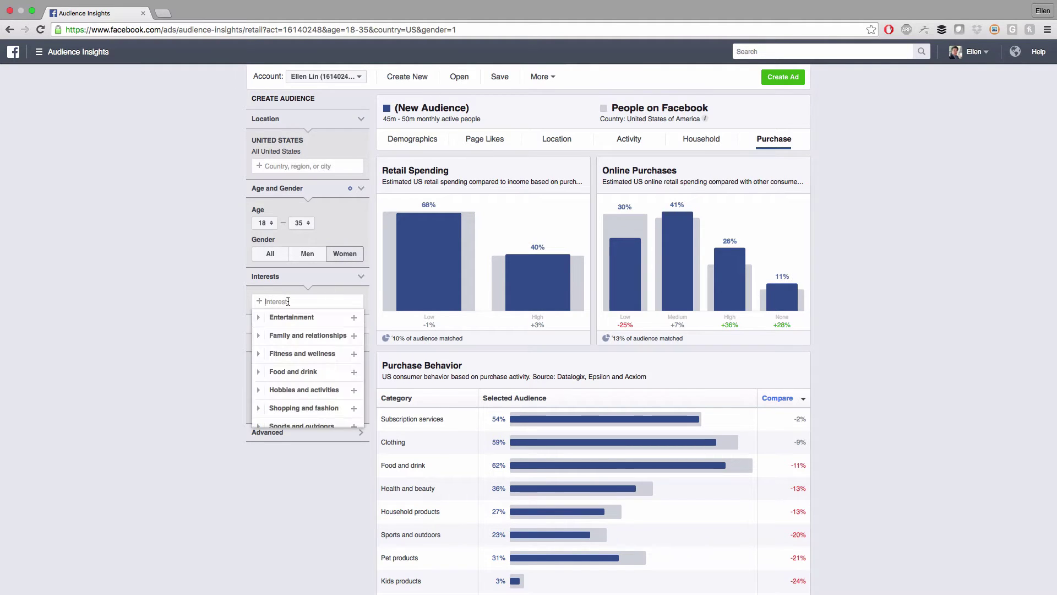
pyautogui.scroll(-2, 298, 305)
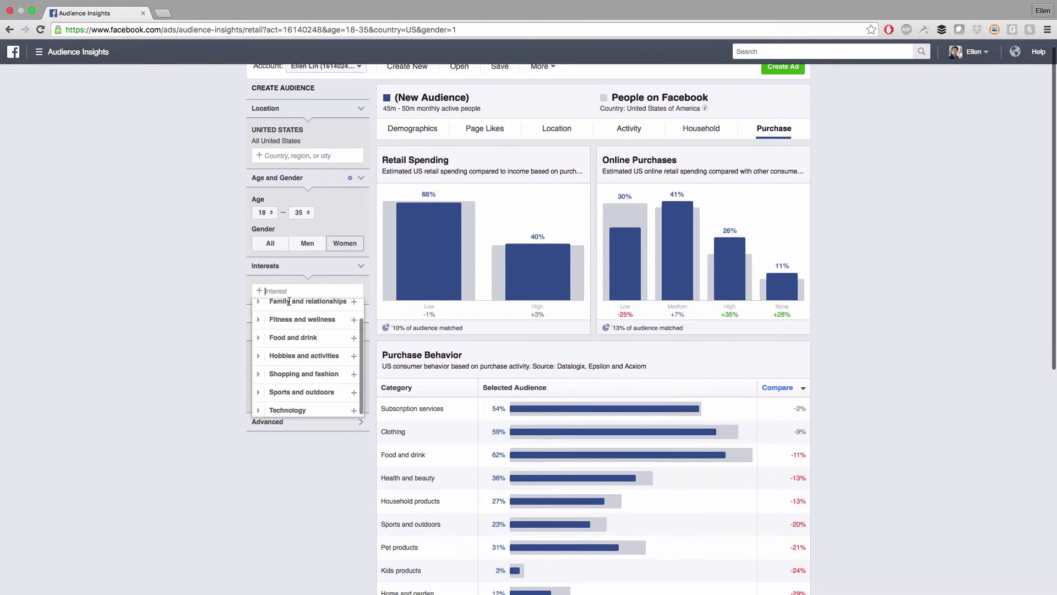
pyautogui.scroll(-1, 272, 360)
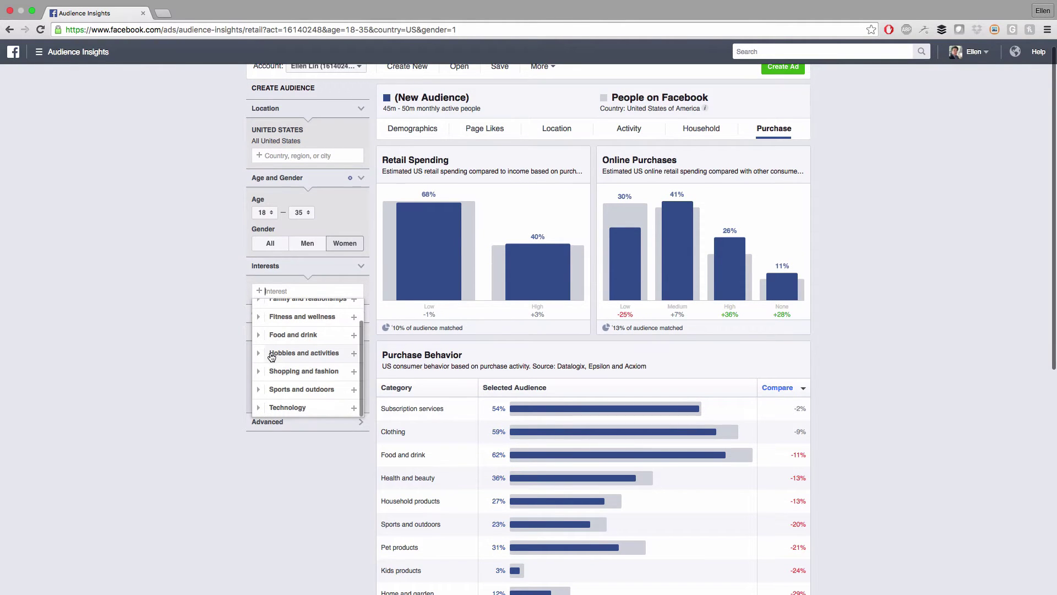
pyautogui.click(259, 371)
pyautogui.click(267, 324)
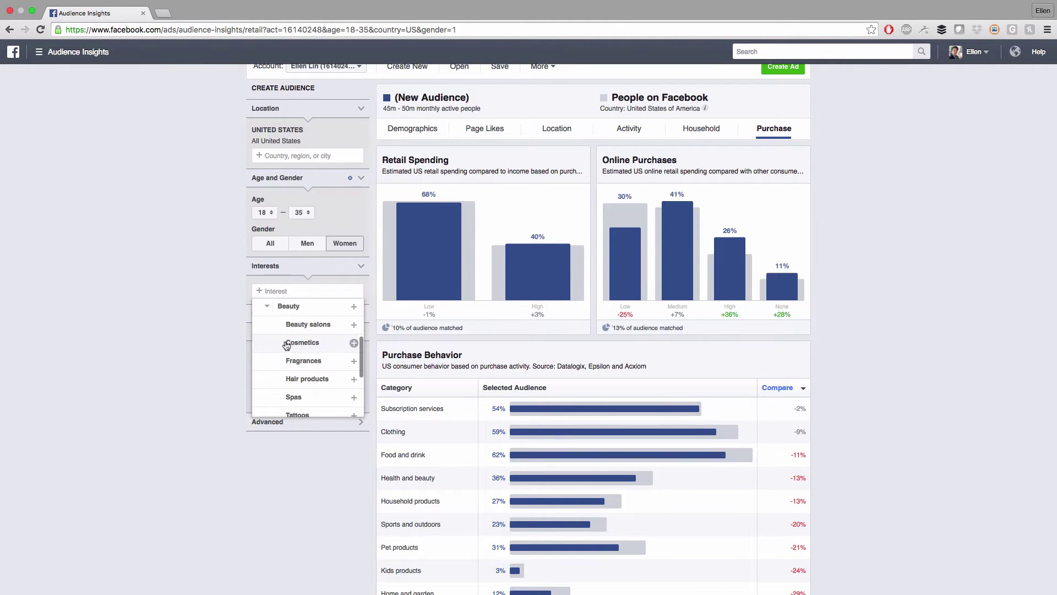
pyautogui.click(354, 343)
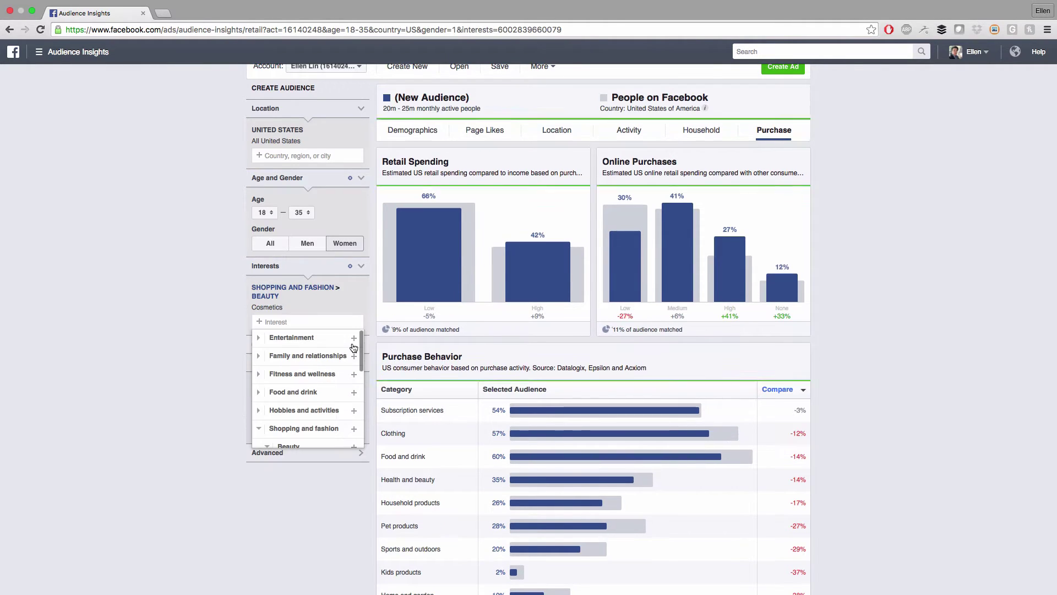
pyautogui.click(348, 344)
# Check the updated 20m–25m audience size and its purchase figures
pyautogui.scroll(1, 415, 110)
pyautogui.moveTo(384, 119); pyautogui.dragTo(481, 120)
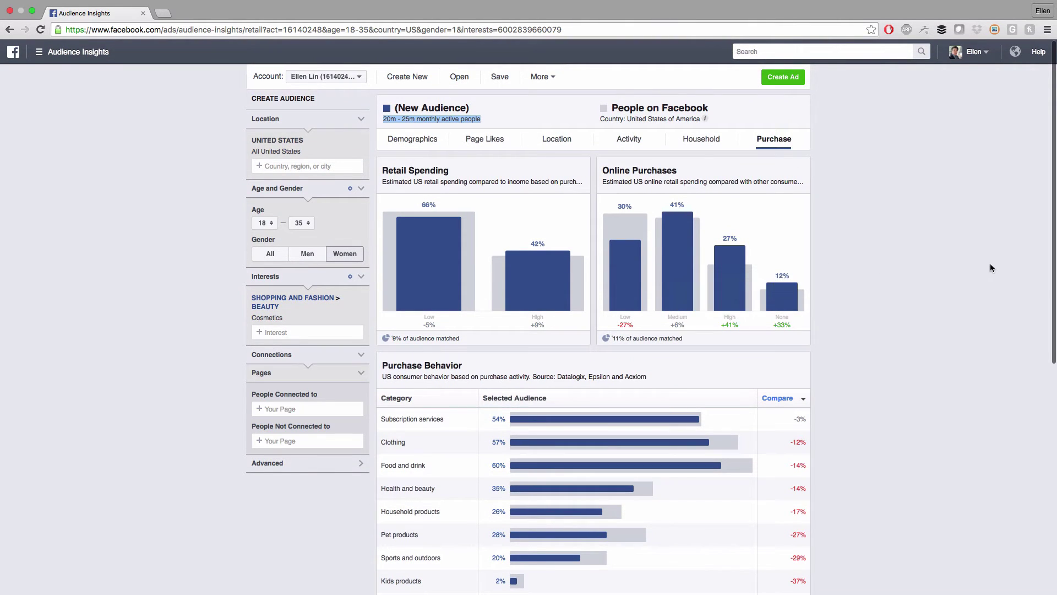
pyautogui.click(92, 353)
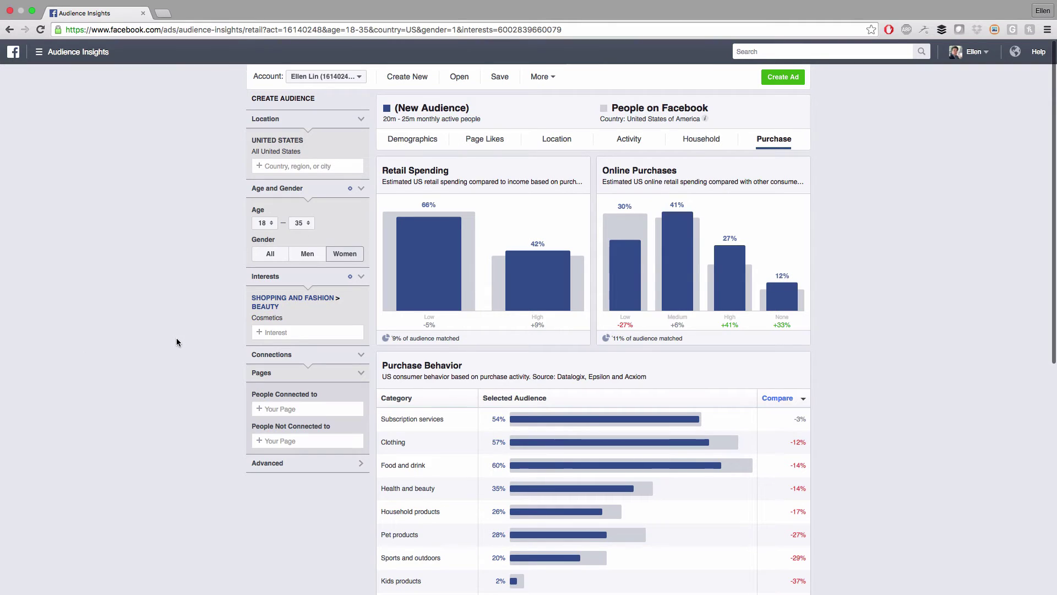
pyautogui.scroll(-3, 178, 337)
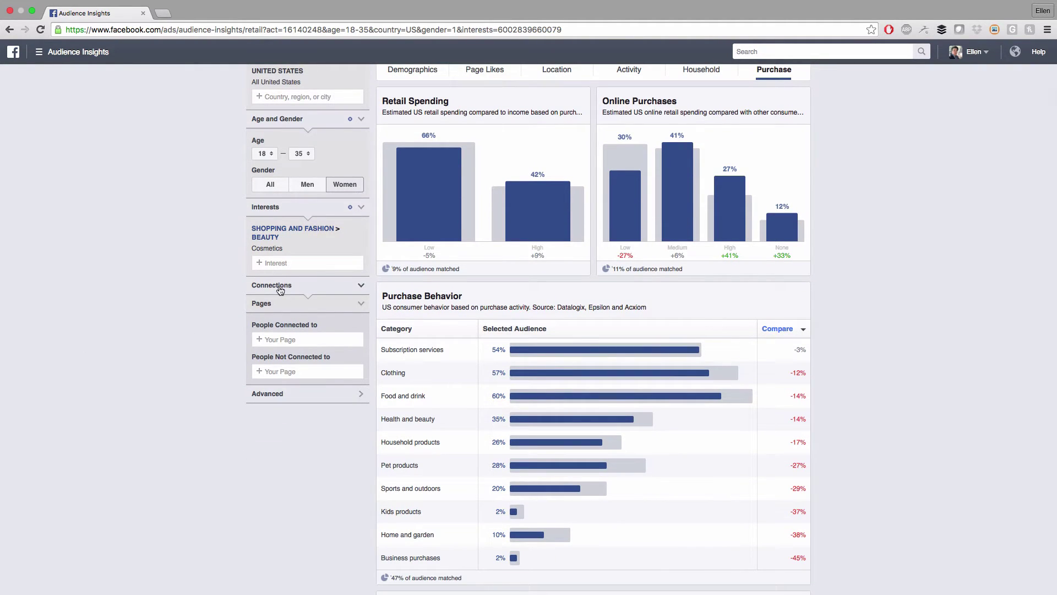
pyautogui.scroll(2, 218, 329)
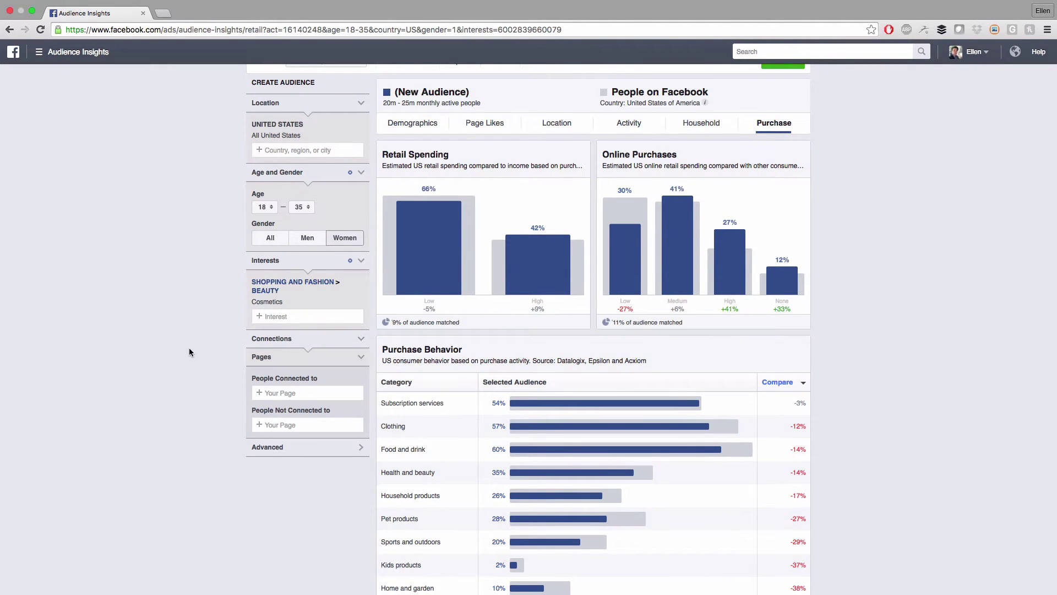
pyautogui.scroll(-1, 189, 349)
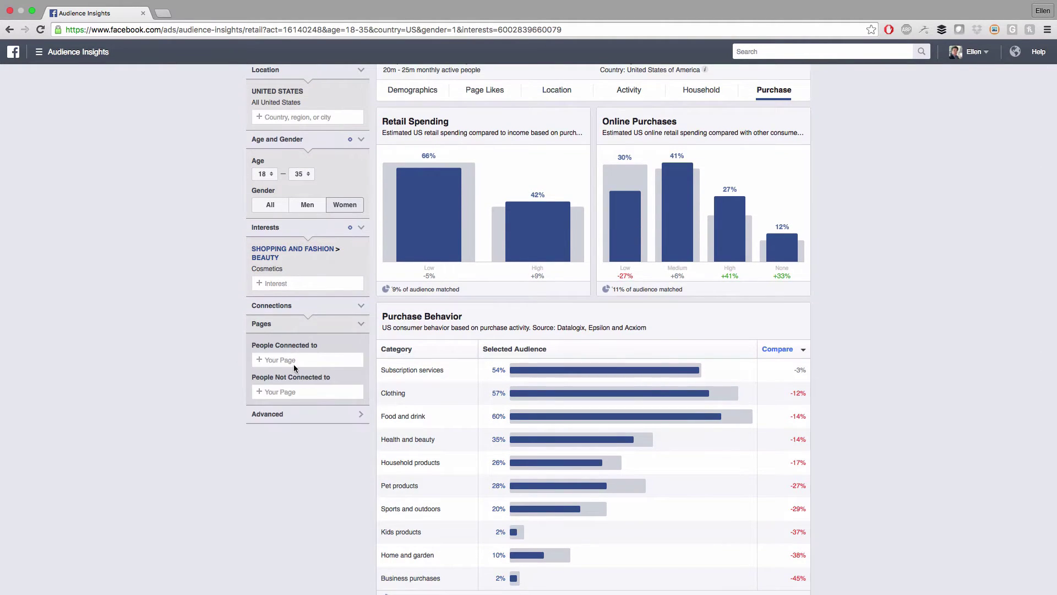
# Expand the Advanced filters in the left panel
pyautogui.click(267, 417)
pyautogui.scroll(-3, 176, 368)
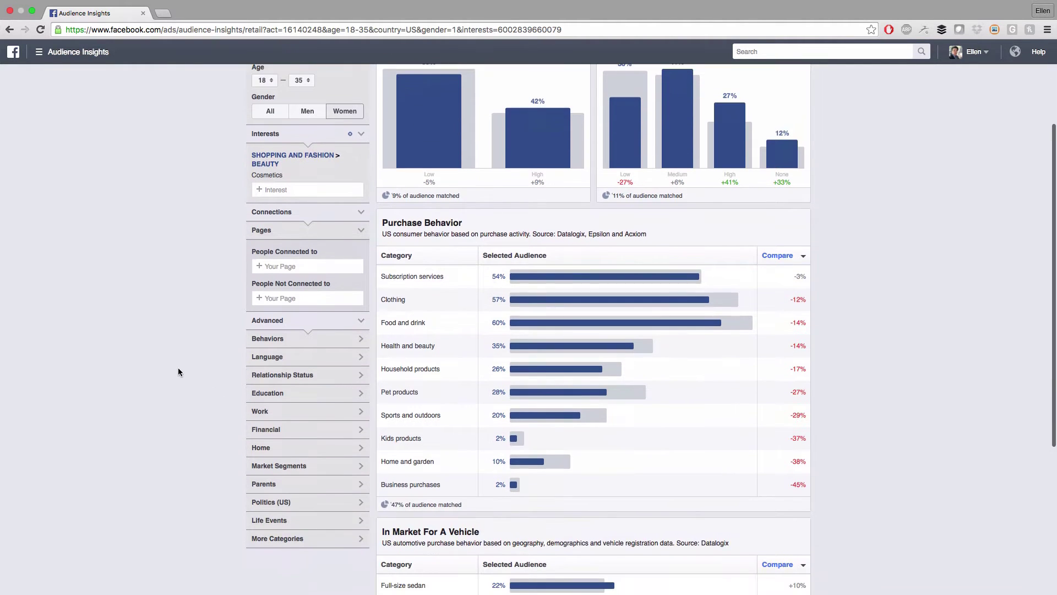
pyautogui.scroll(5, 177, 368)
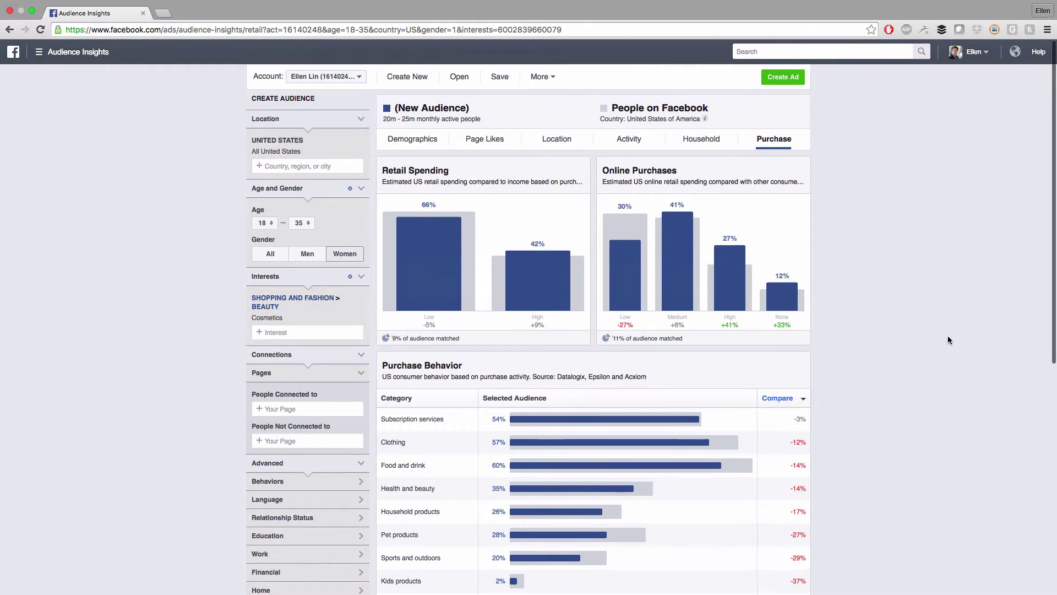
pyautogui.scroll(-3, 947, 336)
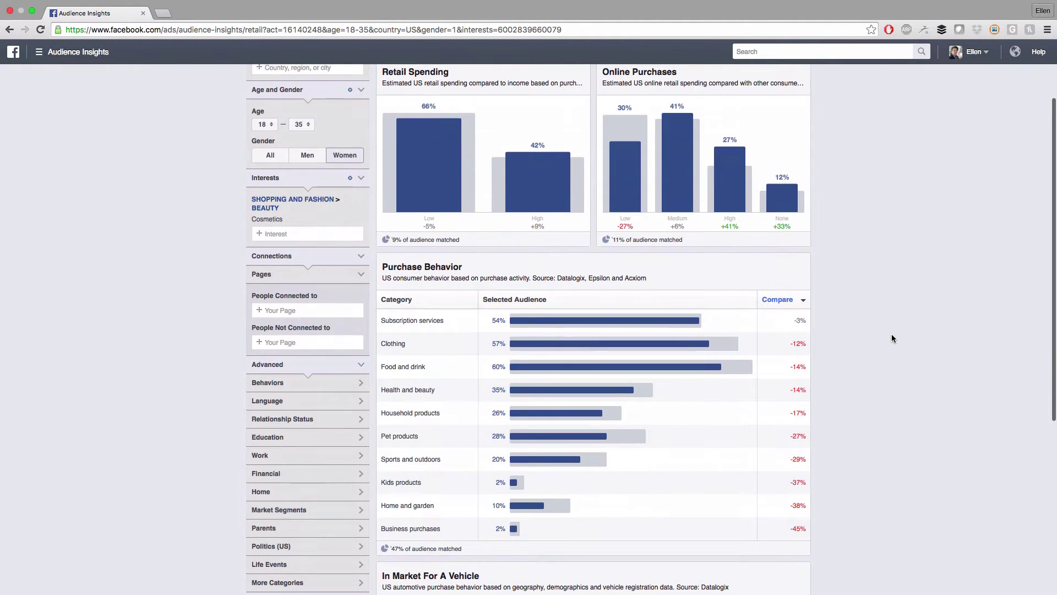
pyautogui.scroll(3, 891, 333)
# Review Demographics: Children First lifestyle +161%, 40% single, 64% college-educated
pyautogui.click(417, 140)
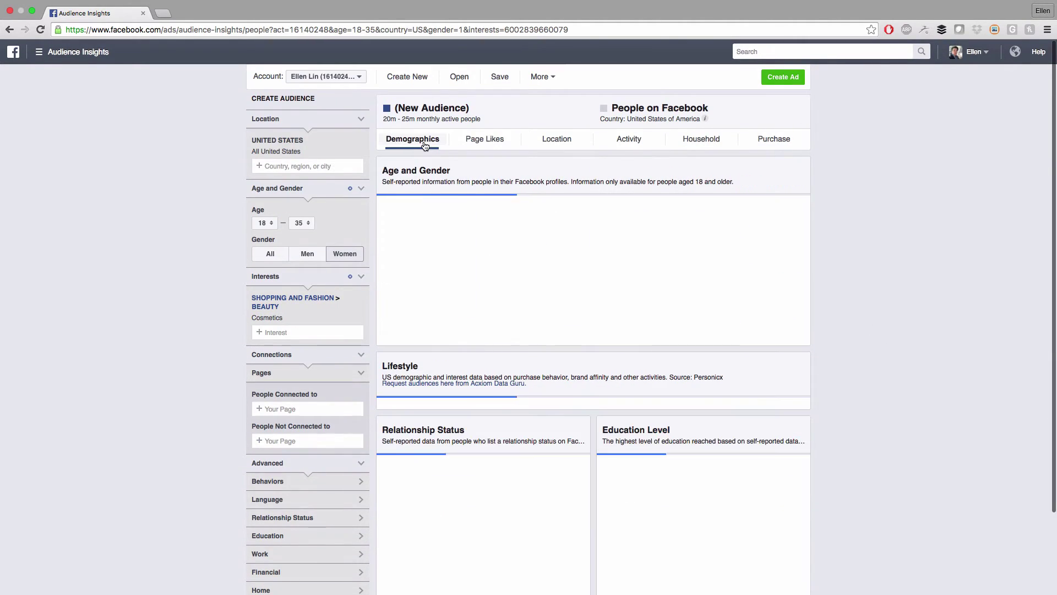
pyautogui.scroll(-3, 899, 259)
pyautogui.scroll(-1, 405, 284)
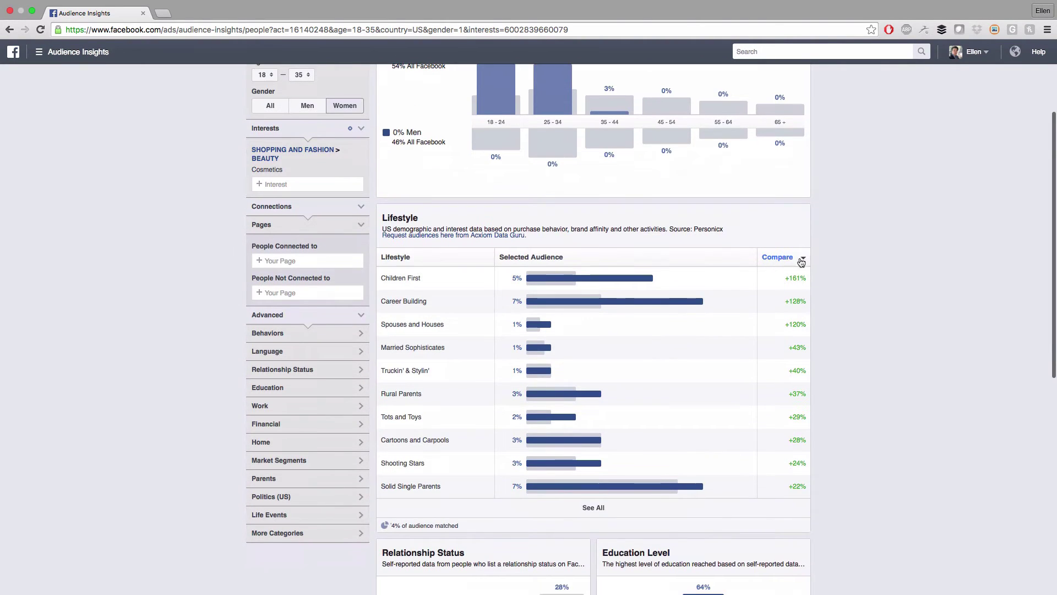
pyautogui.scroll(-6, 887, 270)
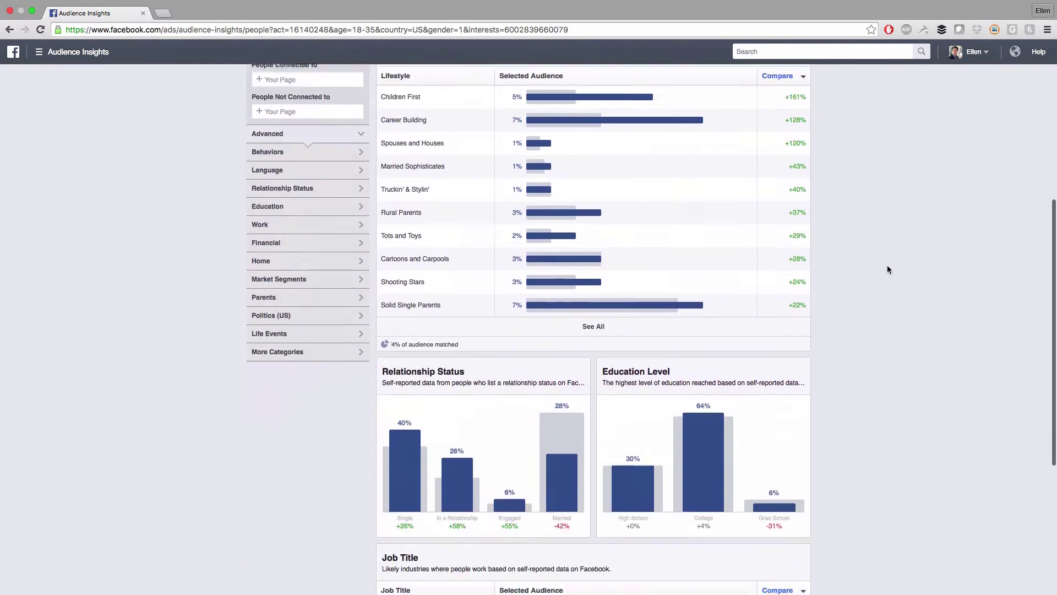
pyautogui.scroll(-1, 892, 272)
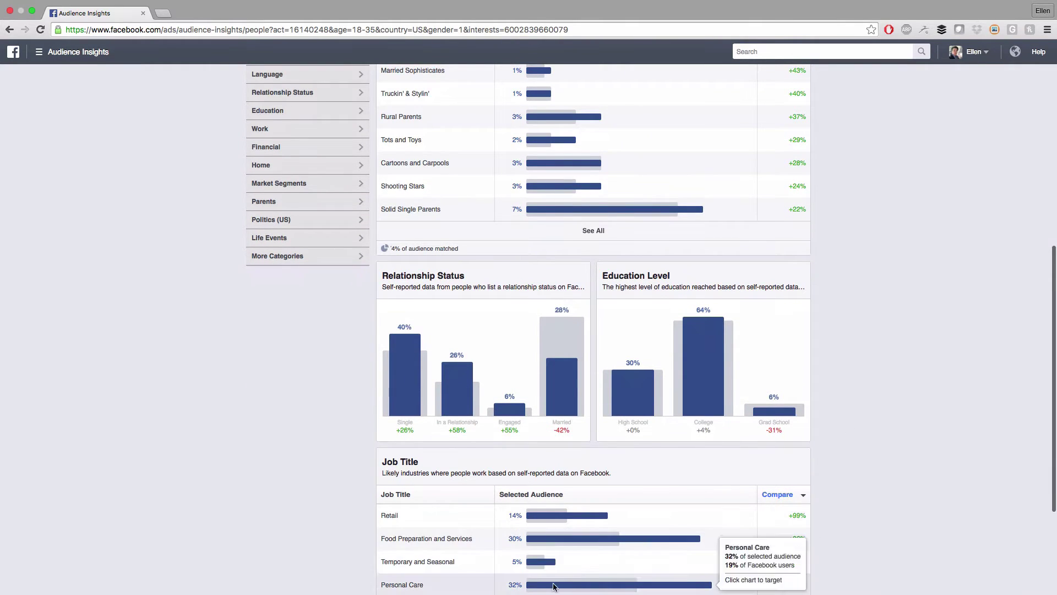
pyautogui.moveTo(403, 354)
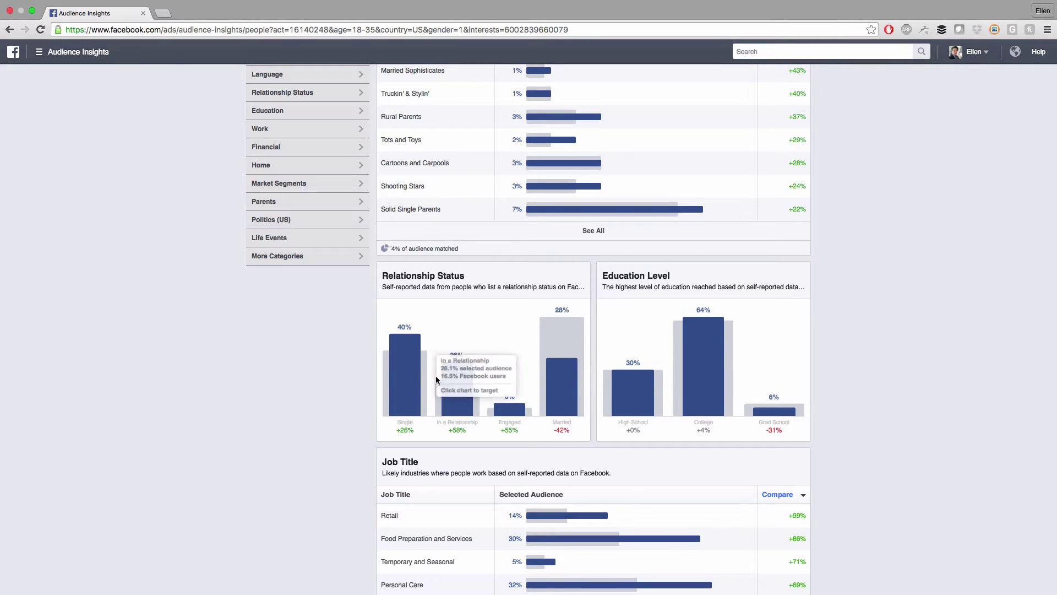
pyautogui.scroll(5, 256, 330)
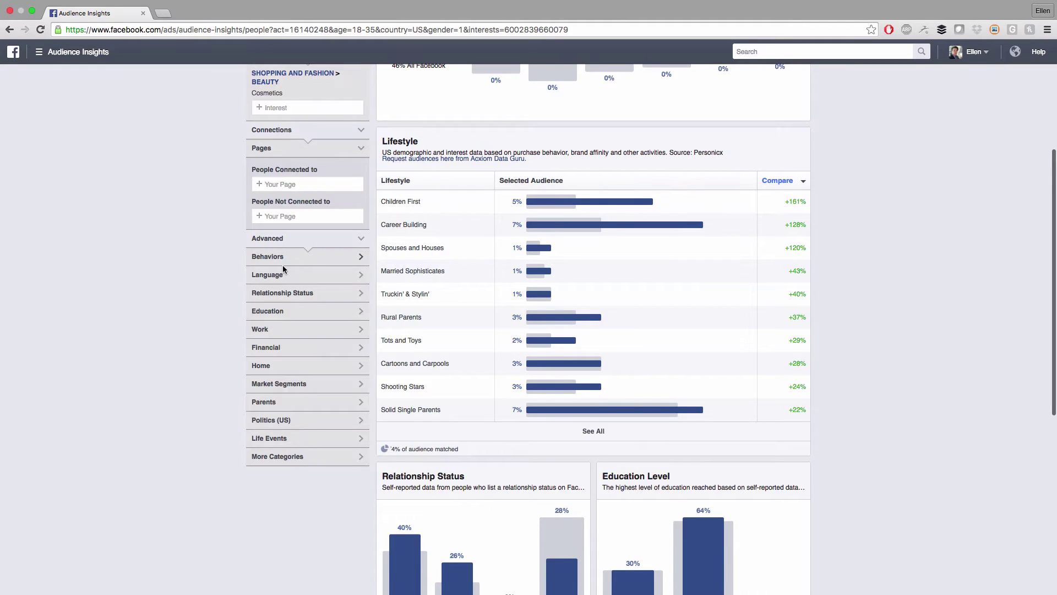
# Filter Relationship Status to Single, narrowing the audience to 7m–8m people
pyautogui.click(349, 300)
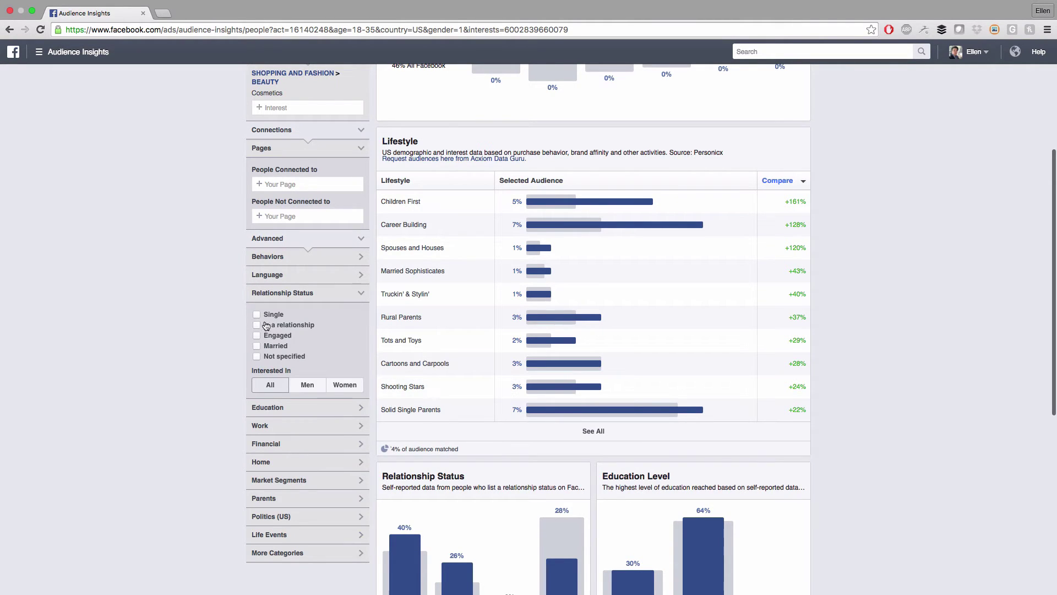
pyautogui.click(257, 316)
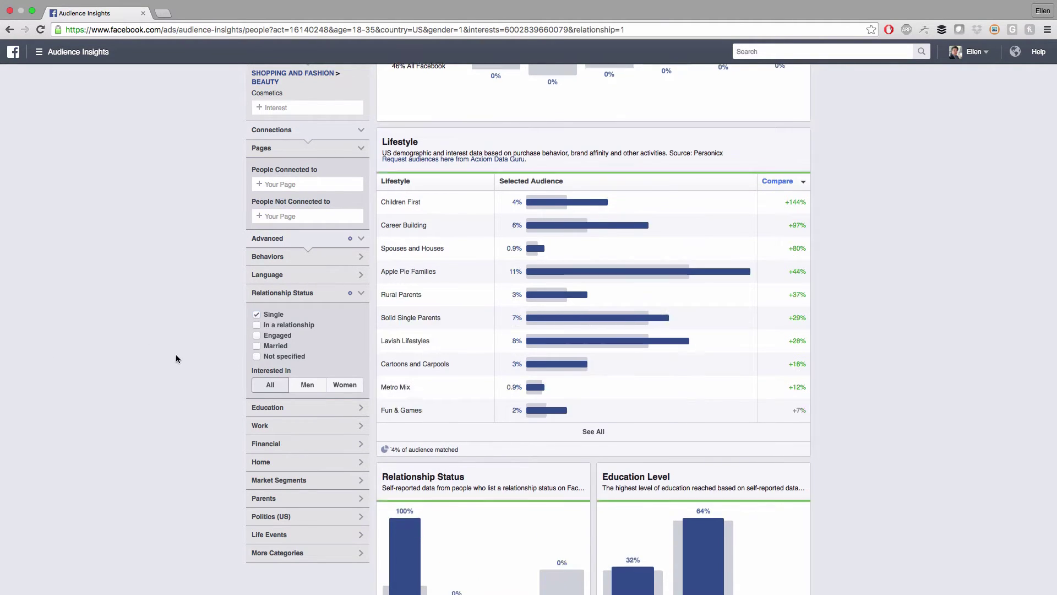
pyautogui.scroll(5, 177, 354)
pyautogui.scroll(1, 340, 157)
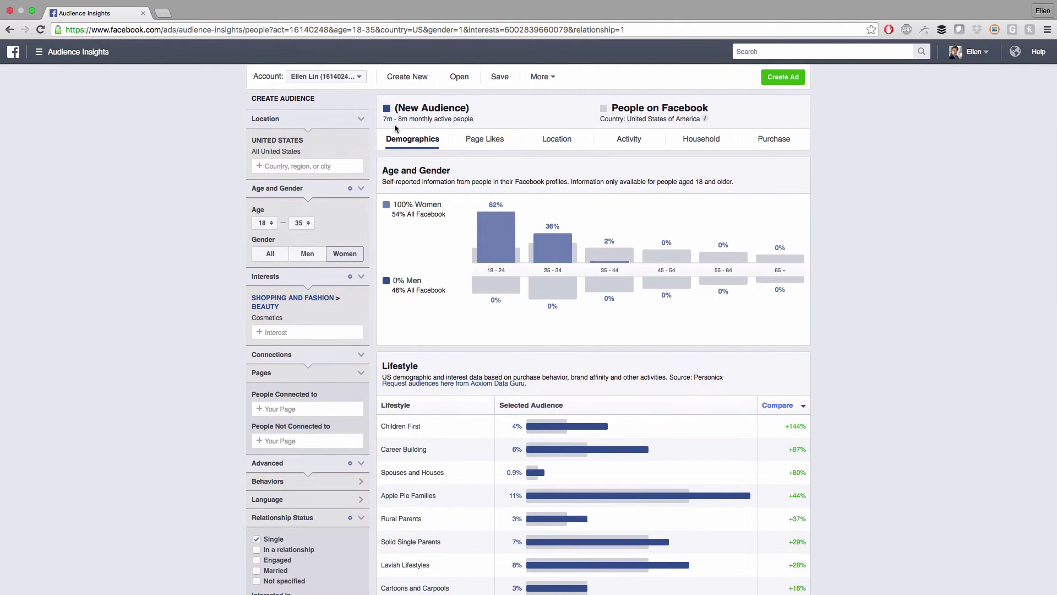
pyautogui.scroll(-8, 915, 361)
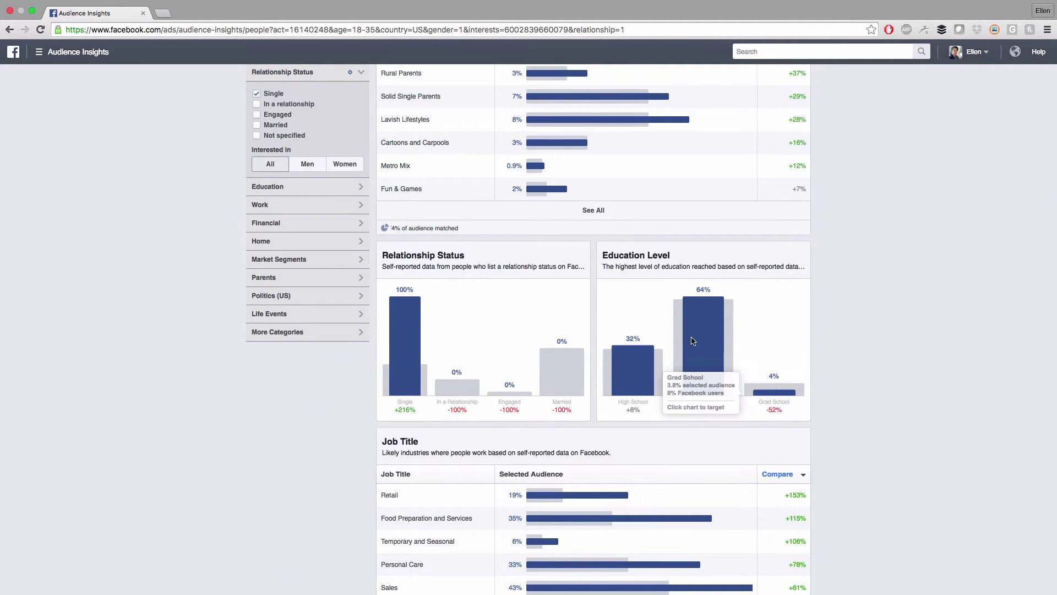
pyautogui.scroll(1, 445, 361)
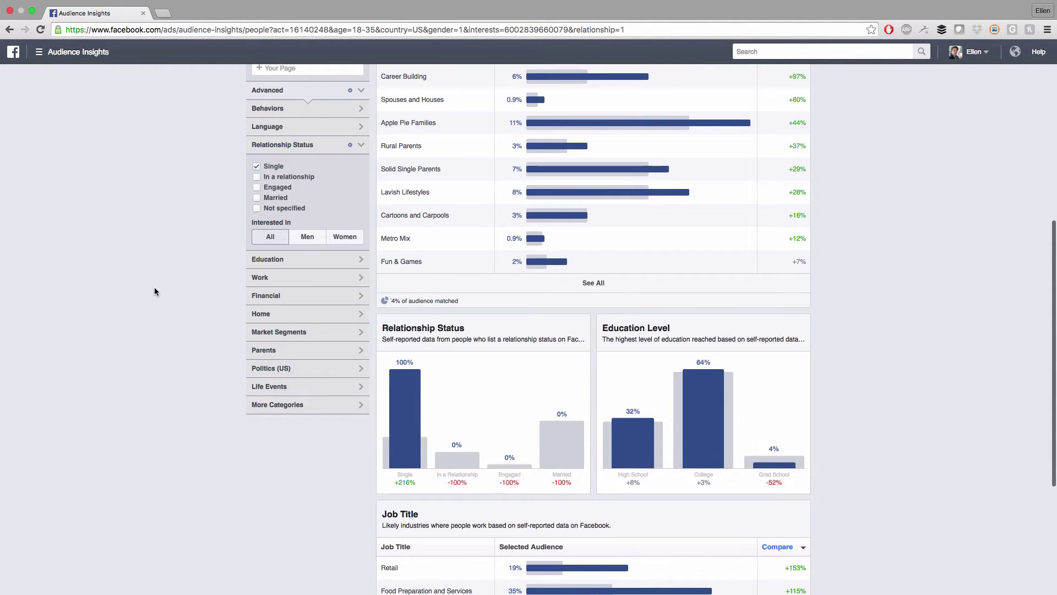
pyautogui.scroll(1, 155, 292)
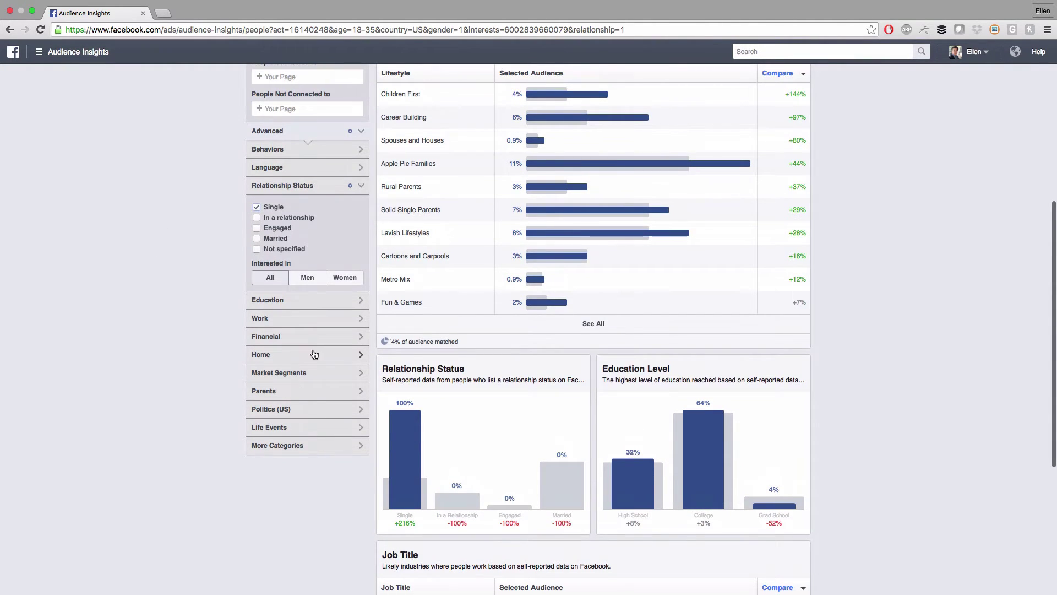
# Tick High School and College under Education, shrinking the audience to 5m–6m people
pyautogui.click(265, 304)
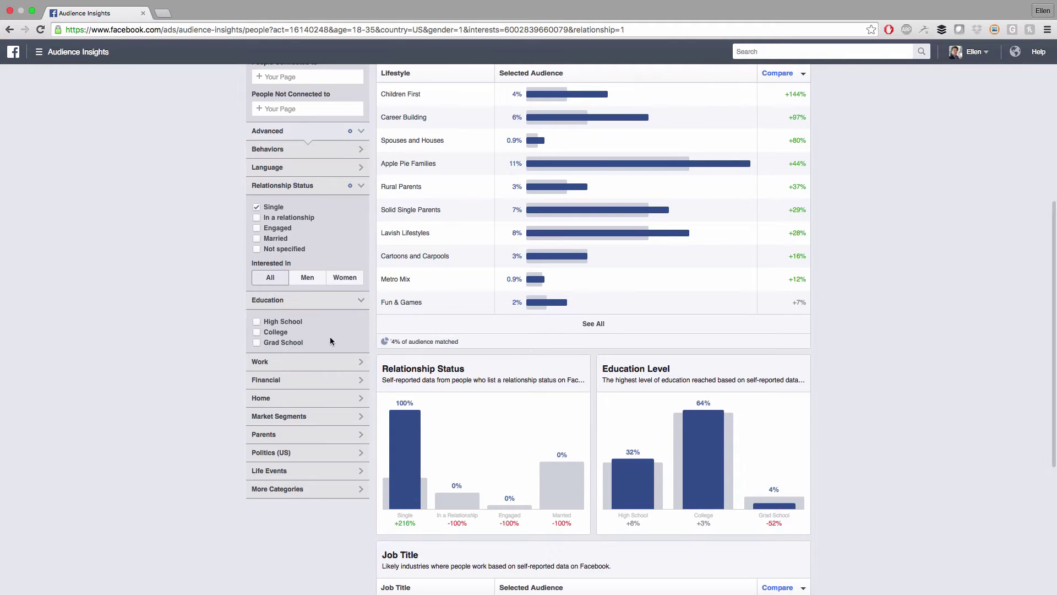
pyautogui.click(257, 322)
pyautogui.click(257, 332)
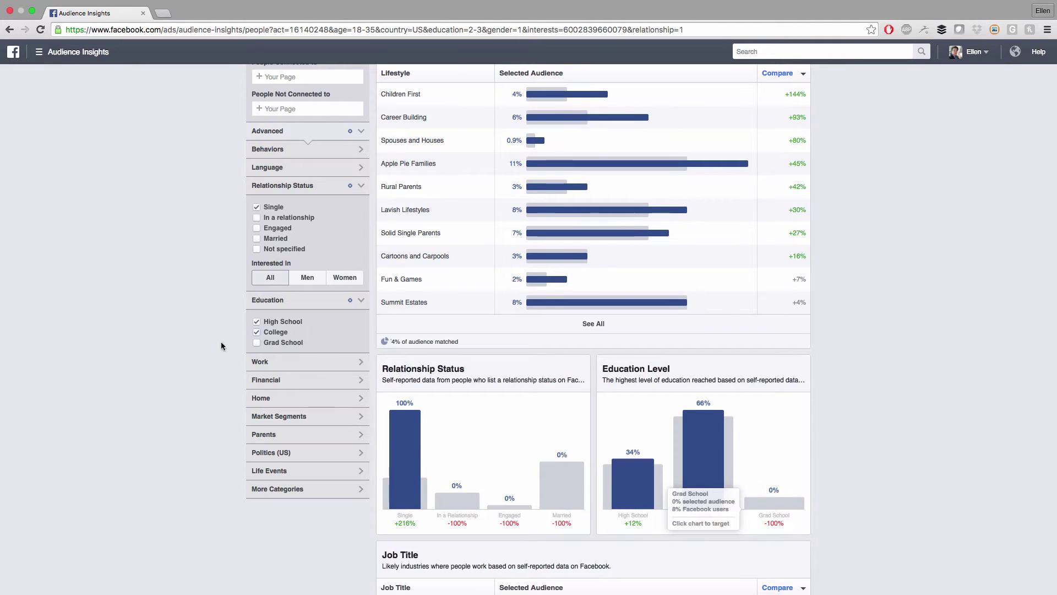
pyautogui.scroll(6, 897, 441)
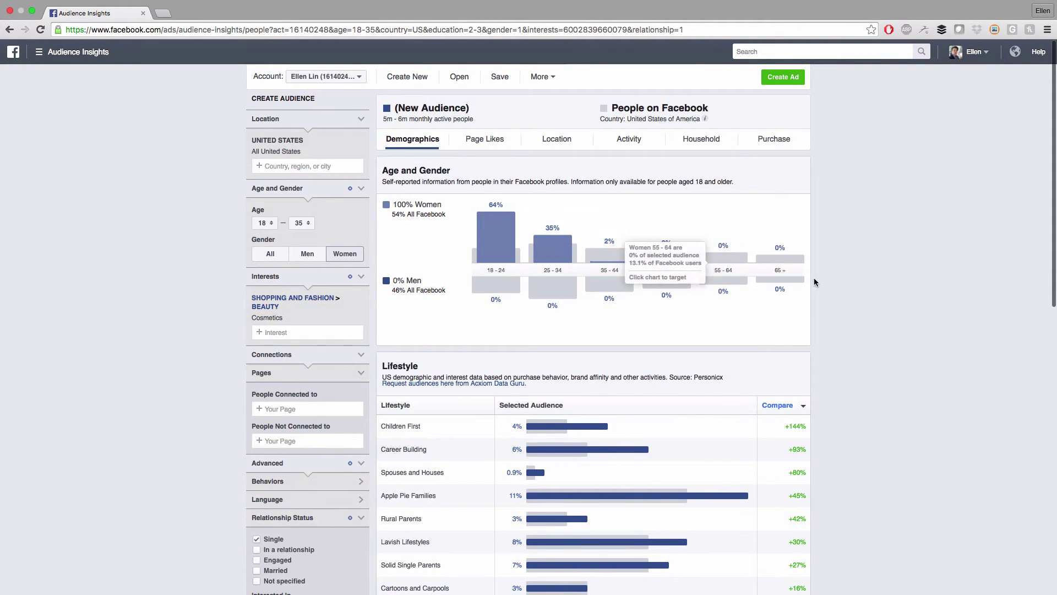
pyautogui.scroll(-15, 842, 290)
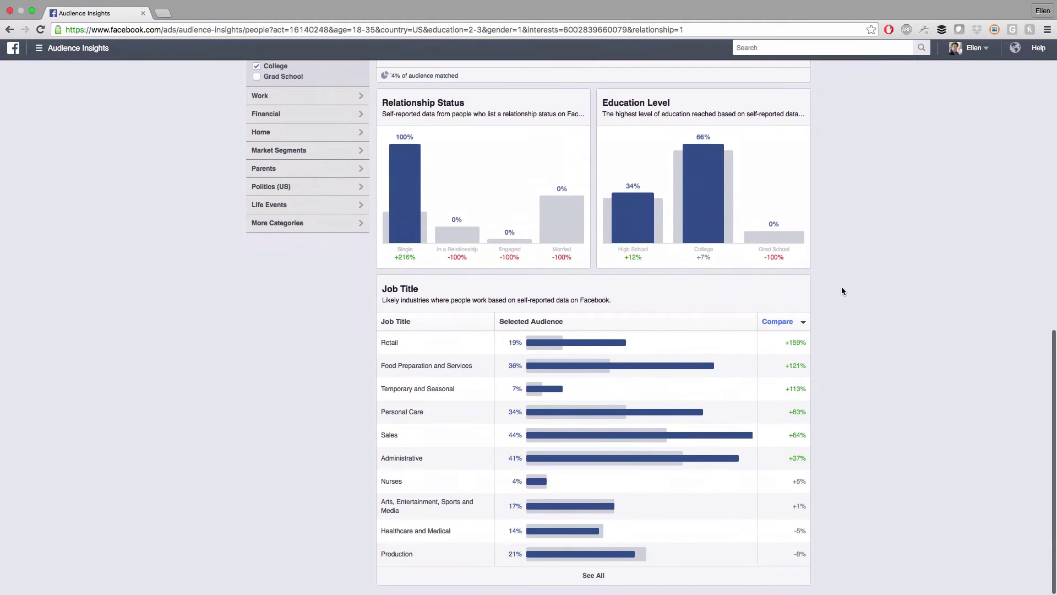
pyautogui.scroll(15, 842, 288)
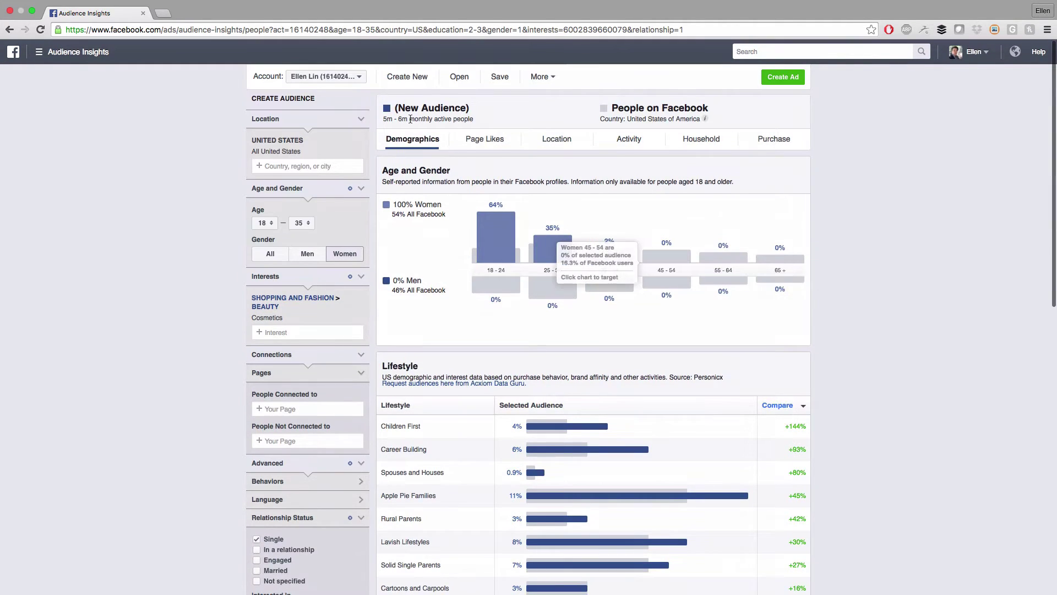
# View the narrowed audience's Page Likes, led by Pretty Little Liars and Taylor Lautner
pyautogui.click(485, 140)
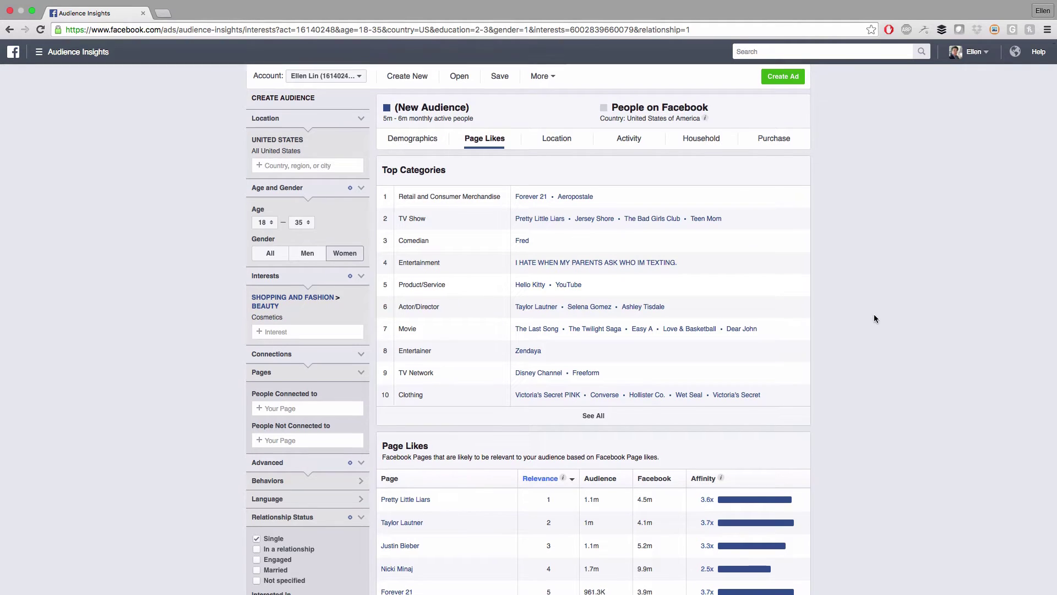
pyautogui.scroll(-2, 875, 317)
pyautogui.scroll(-2, 875, 318)
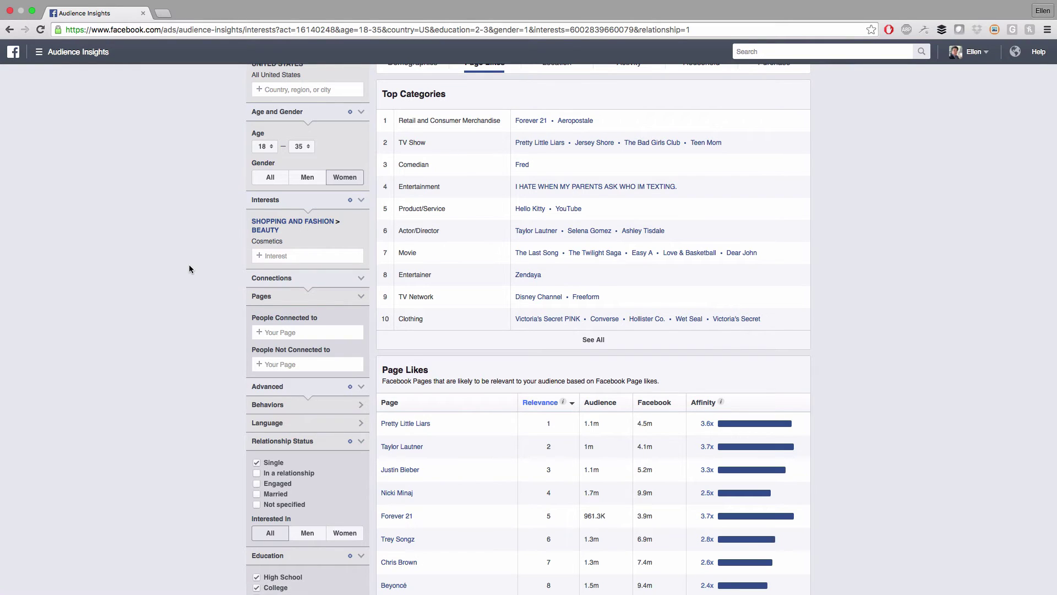
pyautogui.scroll(3, 191, 269)
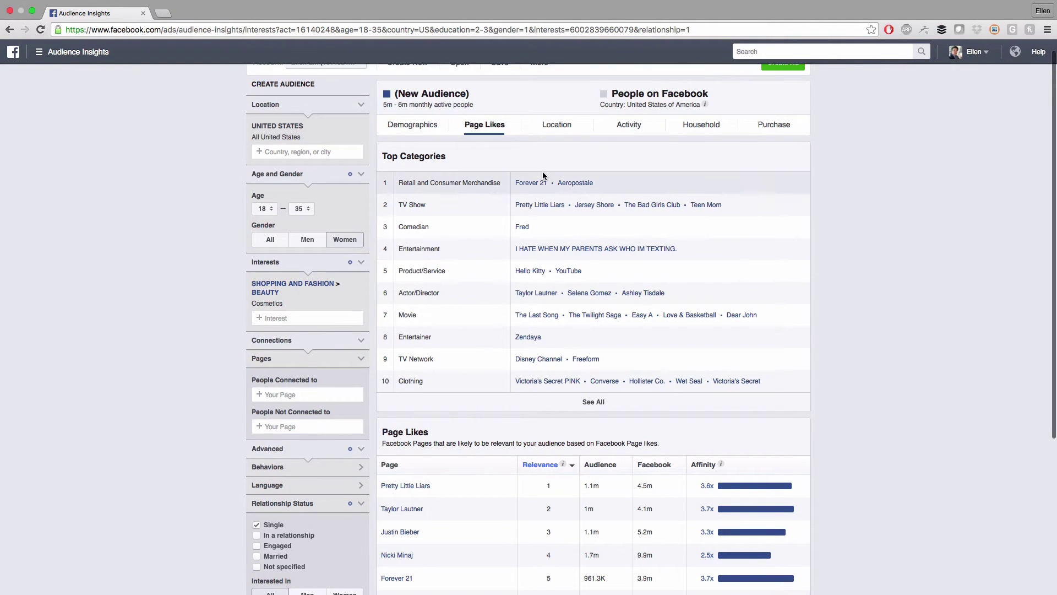
pyautogui.scroll(-4, 201, 322)
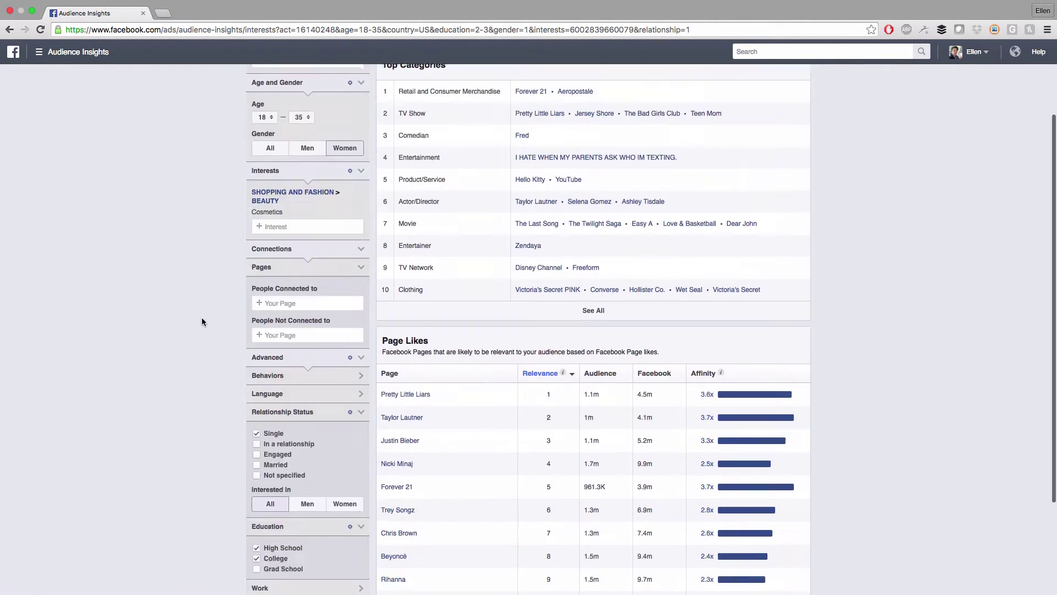
pyautogui.scroll(-5, 202, 318)
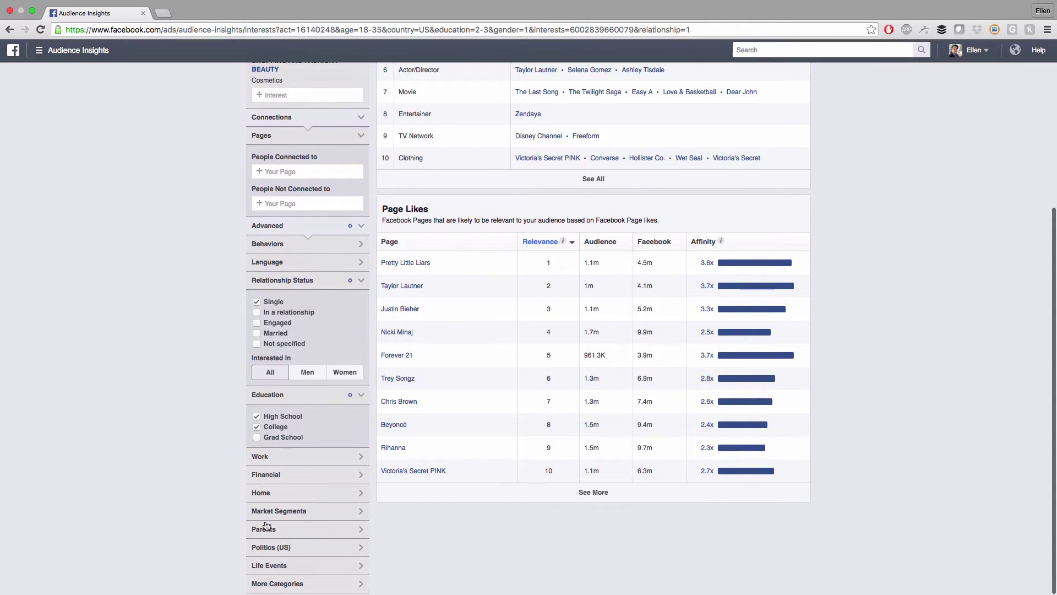
# Expand the Home and Market Segments filter sections
pyautogui.click(305, 502)
pyautogui.scroll(-5, 229, 450)
pyautogui.click(306, 514)
pyautogui.scroll(-5, 220, 464)
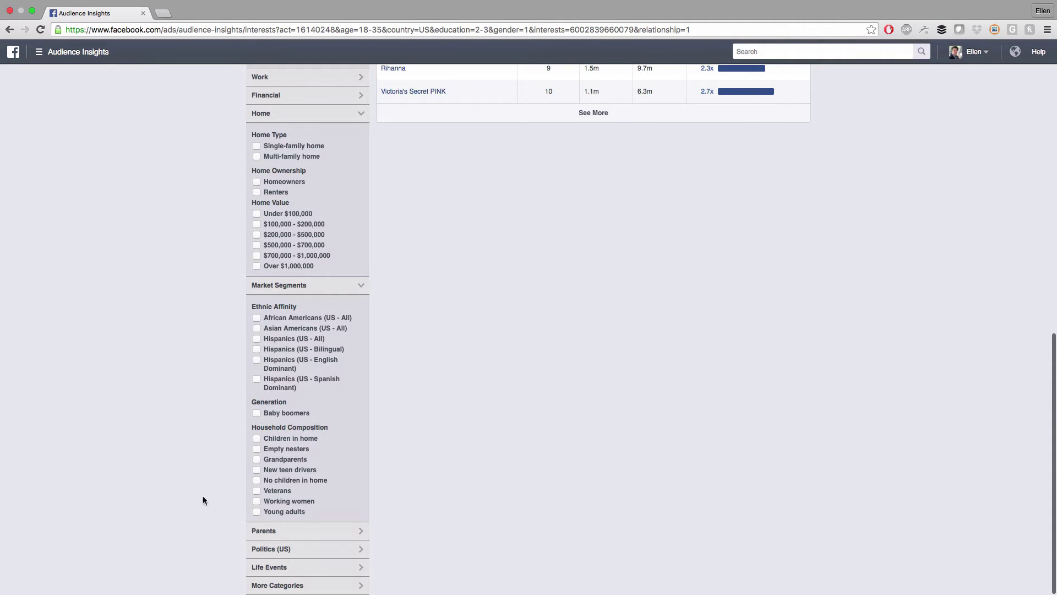
pyautogui.scroll(5, 299, 548)
pyautogui.scroll(3, 280, 309)
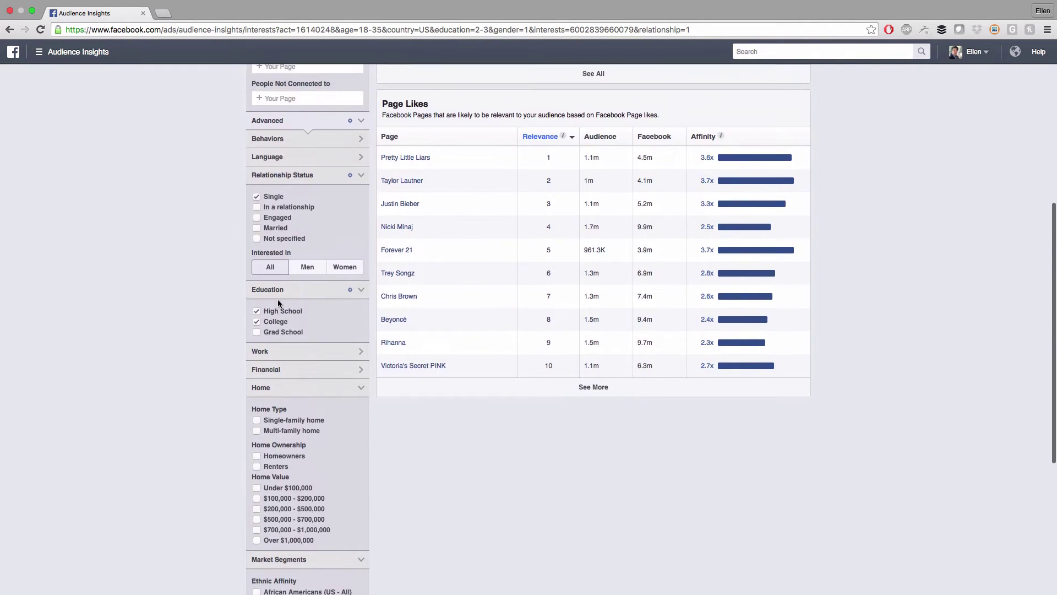
# Browse the Behaviors categories and close the list without adding any
pyautogui.click(287, 208)
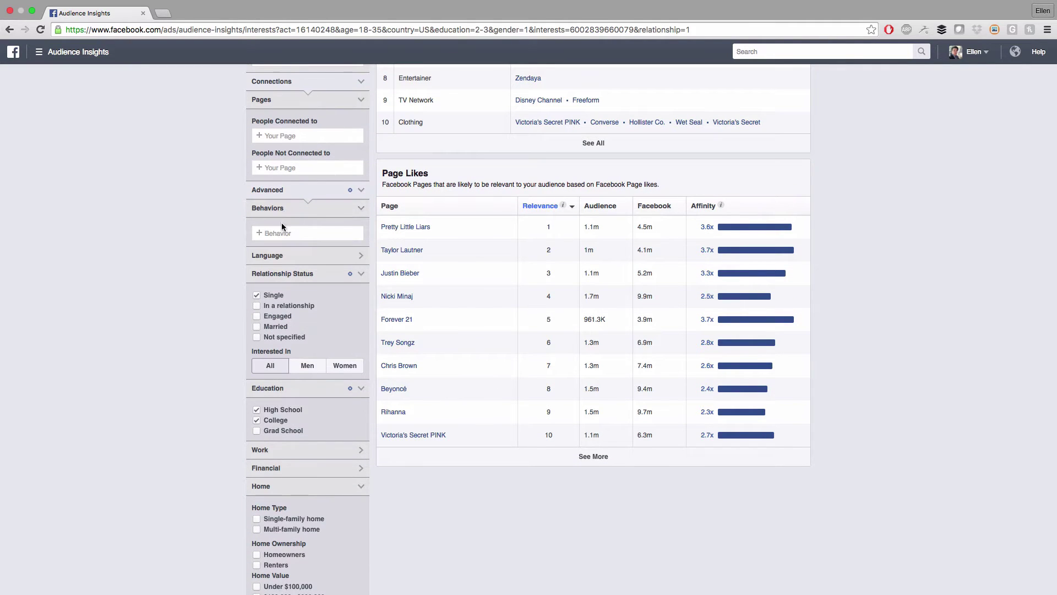
pyautogui.click(281, 232)
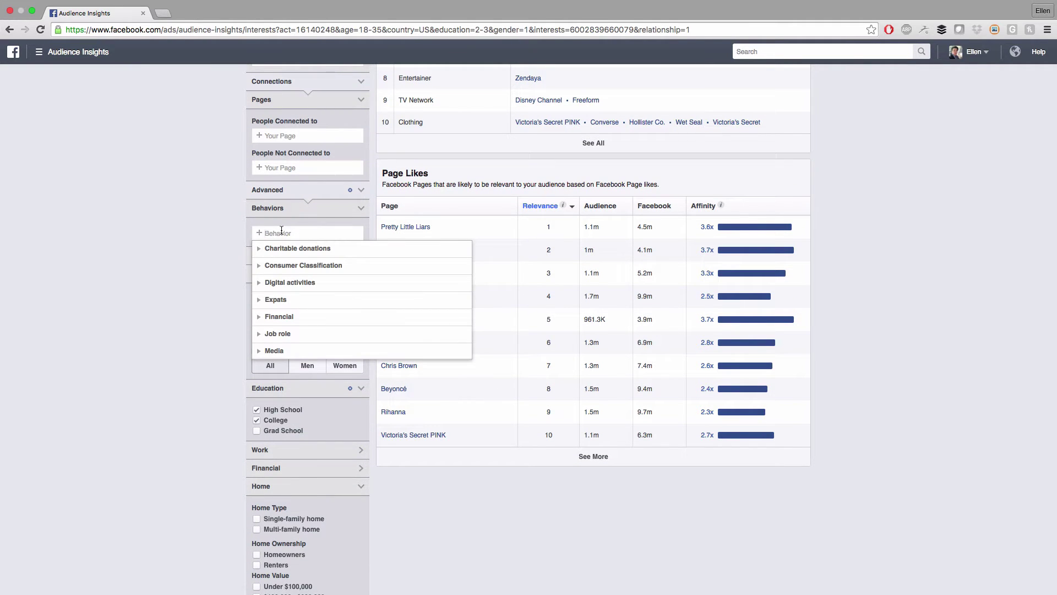
pyautogui.scroll(-3, 292, 250)
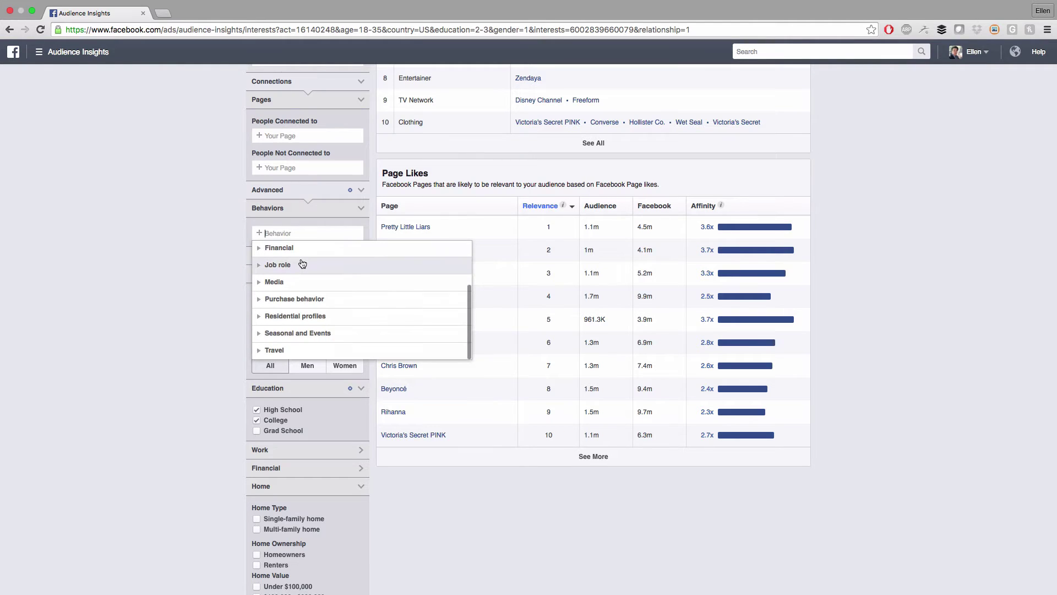
pyautogui.scroll(3, 303, 264)
pyautogui.scroll(5, 203, 299)
pyautogui.click(205, 296)
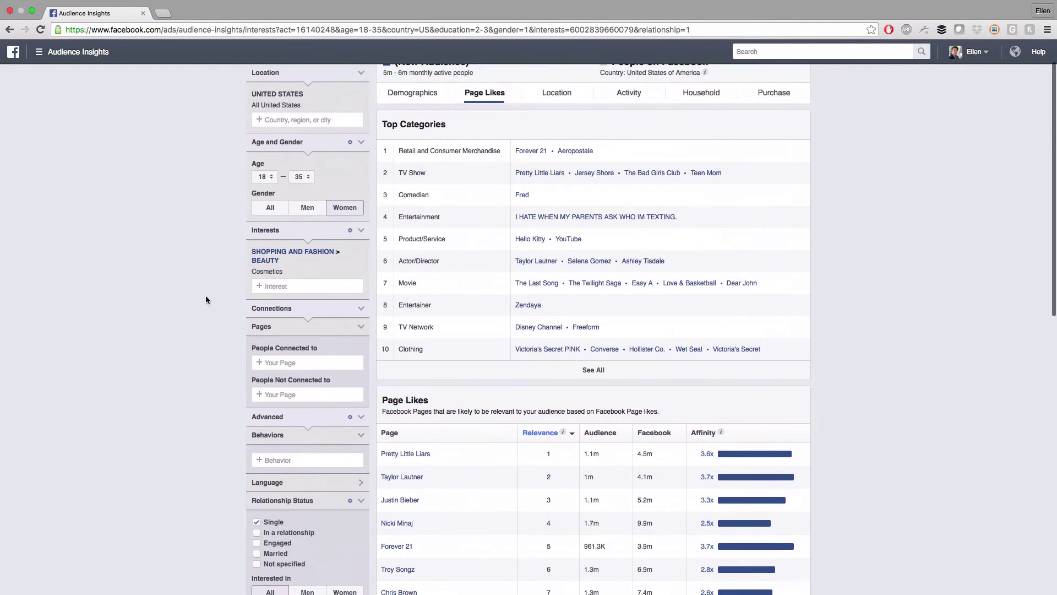
pyautogui.scroll(1, 300, 290)
# Add Forever 21 as an interest, growing the audience to 6m–7m people
pyautogui.click(292, 286)
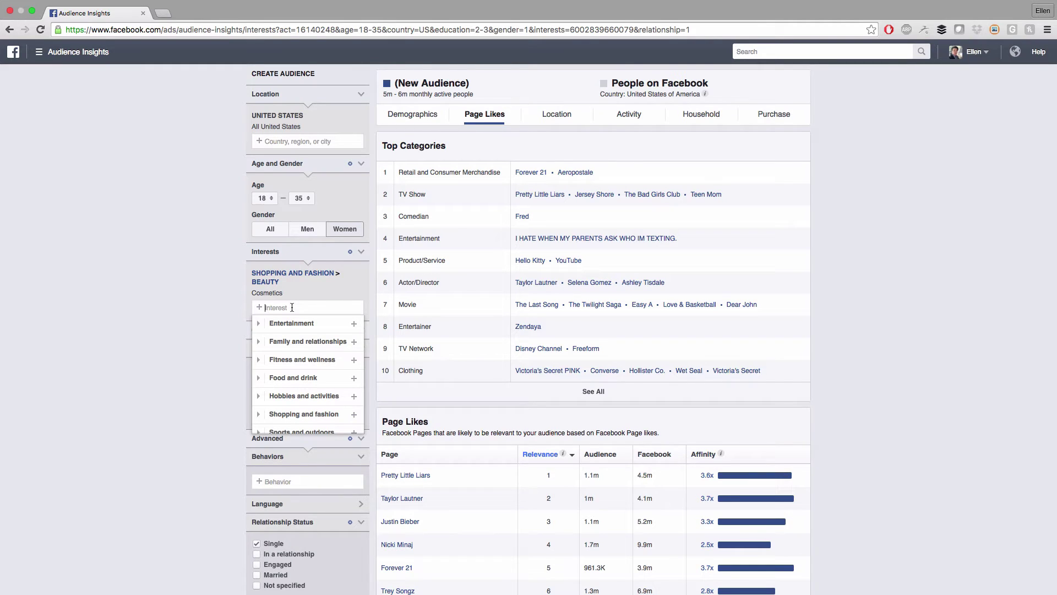
pyautogui.write('for')
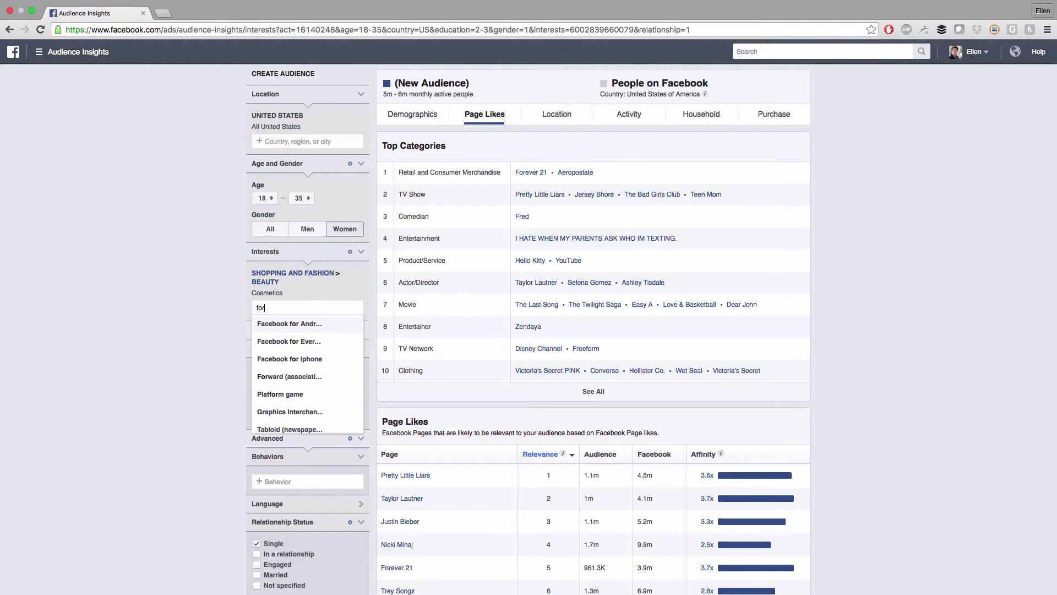
pyautogui.write('ever 21')
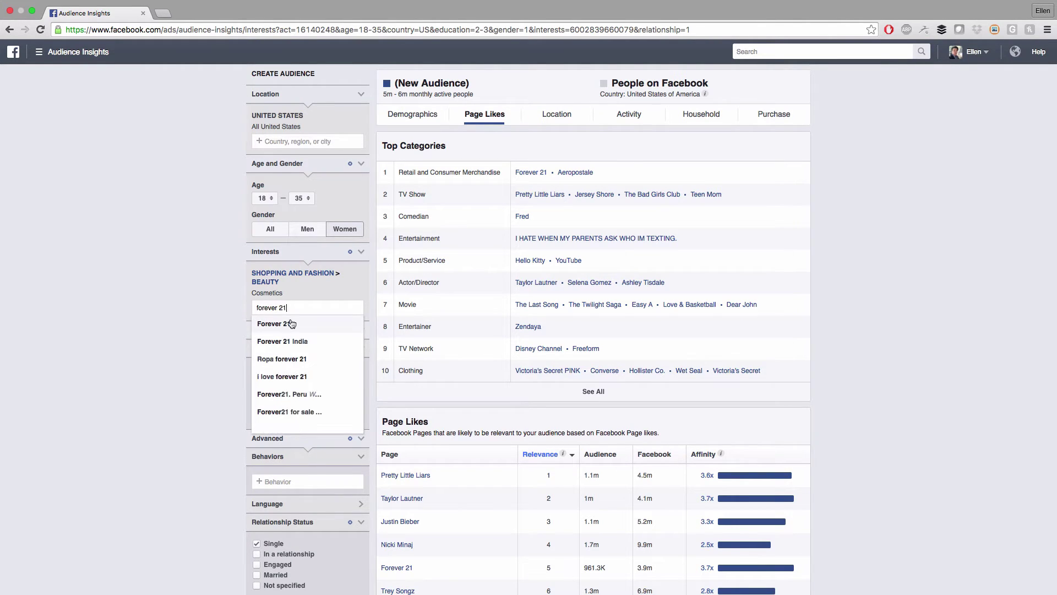
pyautogui.click(291, 324)
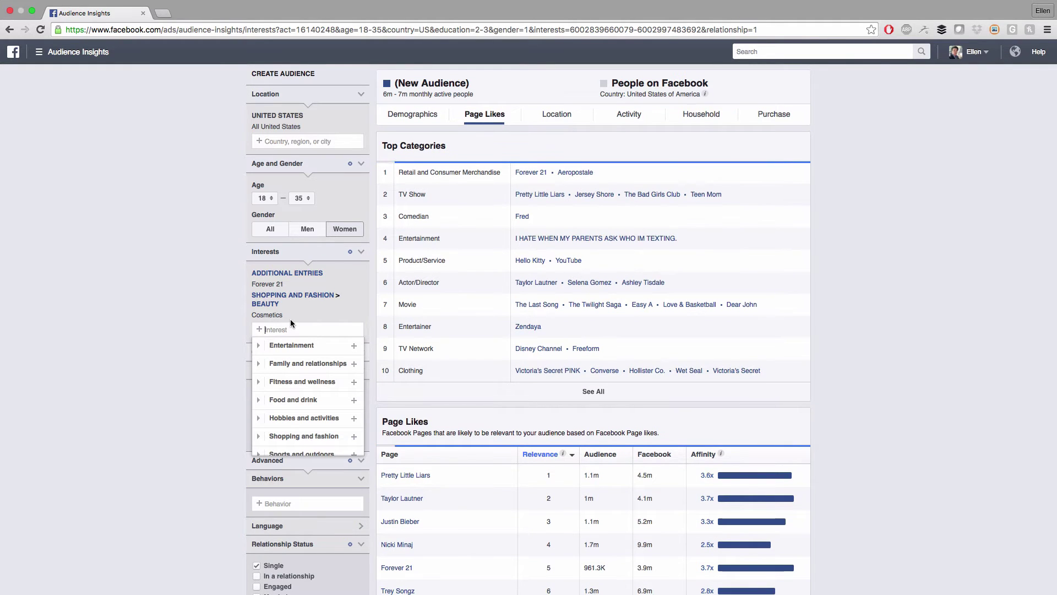
pyautogui.click(143, 270)
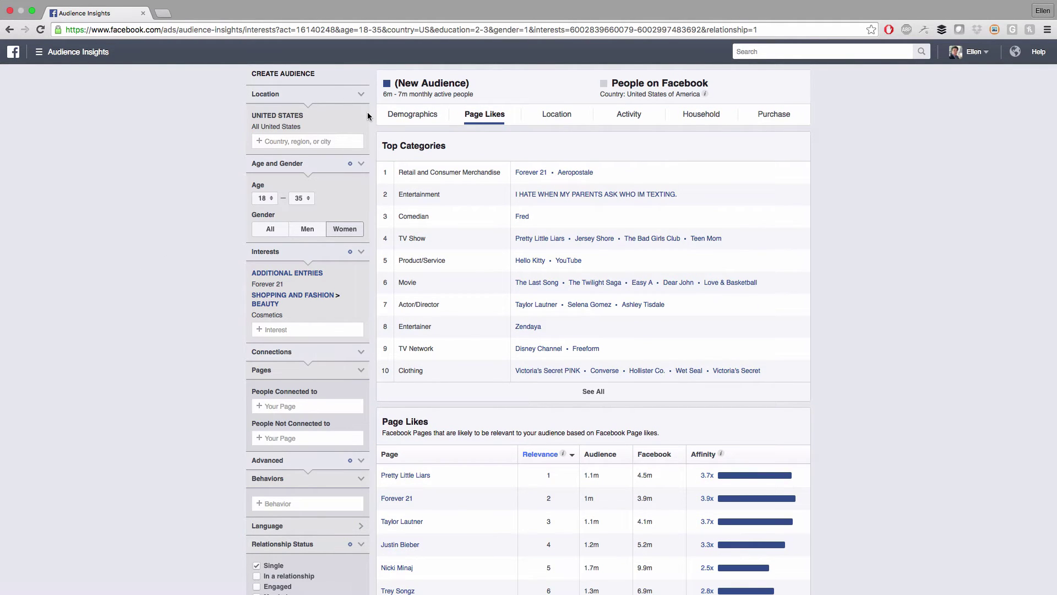
pyautogui.scroll(-5, 813, 365)
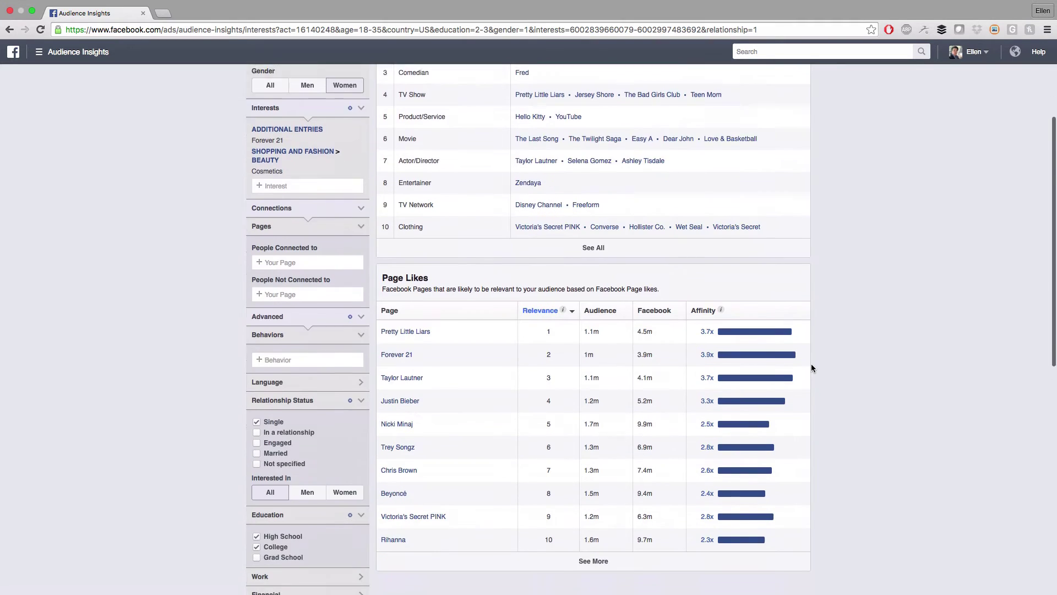
pyautogui.scroll(6, 815, 364)
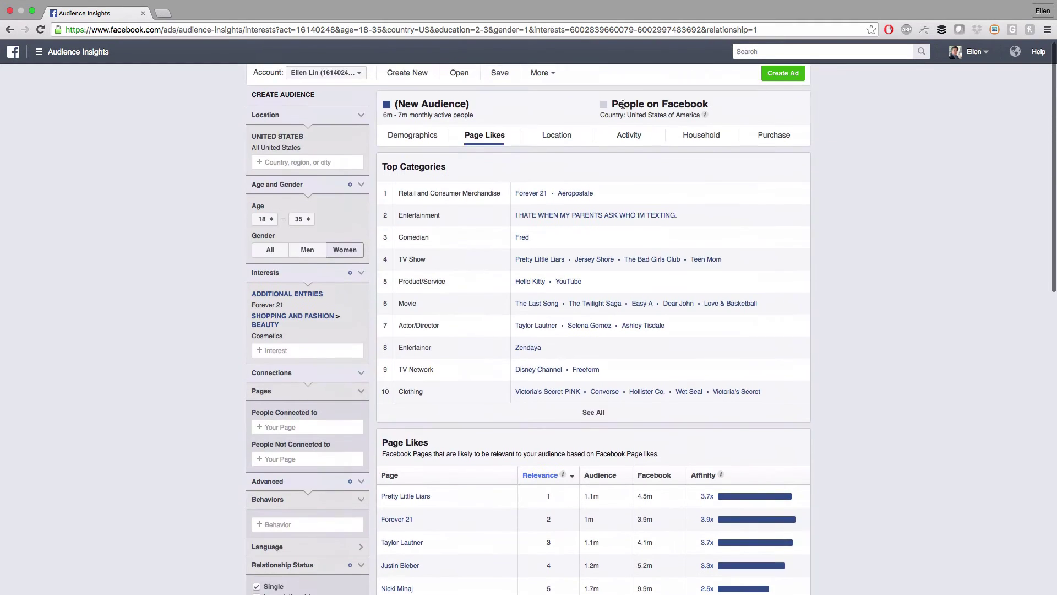
# Compare Top Countries with Top Cities, reverse the Compare sort, and review the Activity tab
pyautogui.click(548, 137)
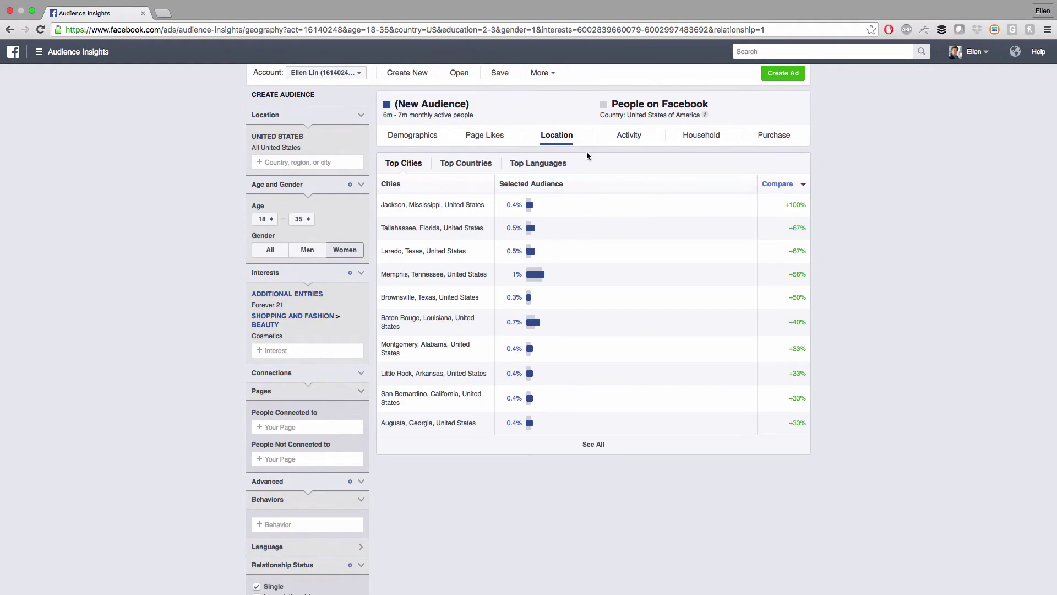
pyautogui.click(457, 166)
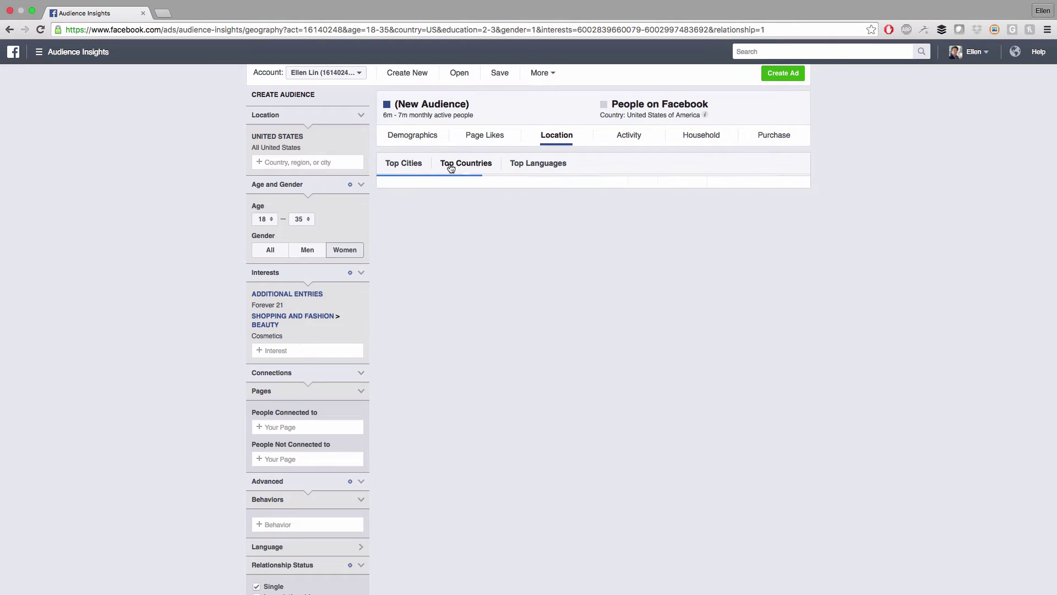
pyautogui.click(397, 165)
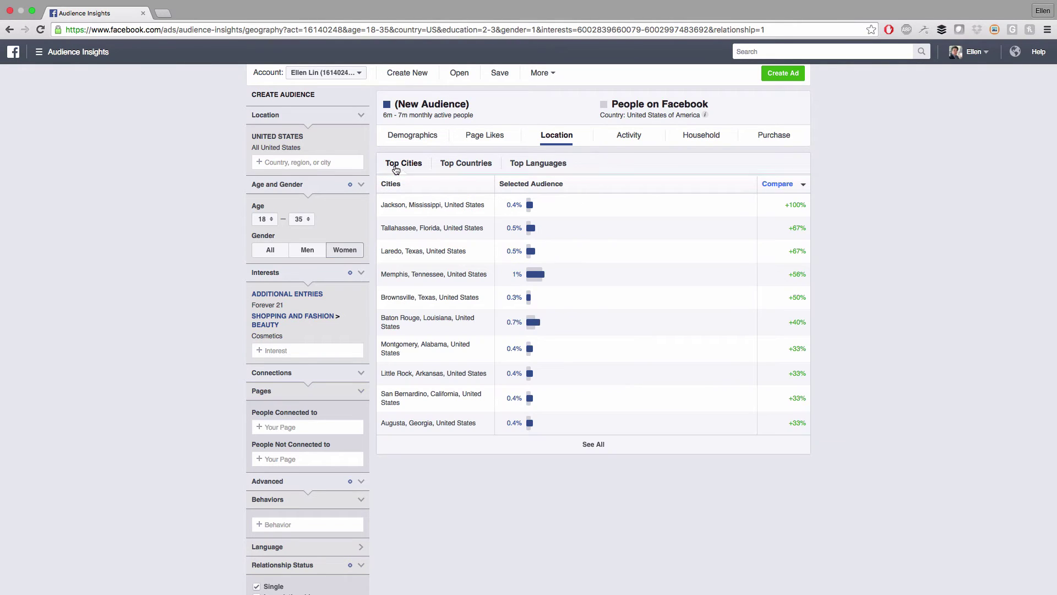
pyautogui.click(804, 186)
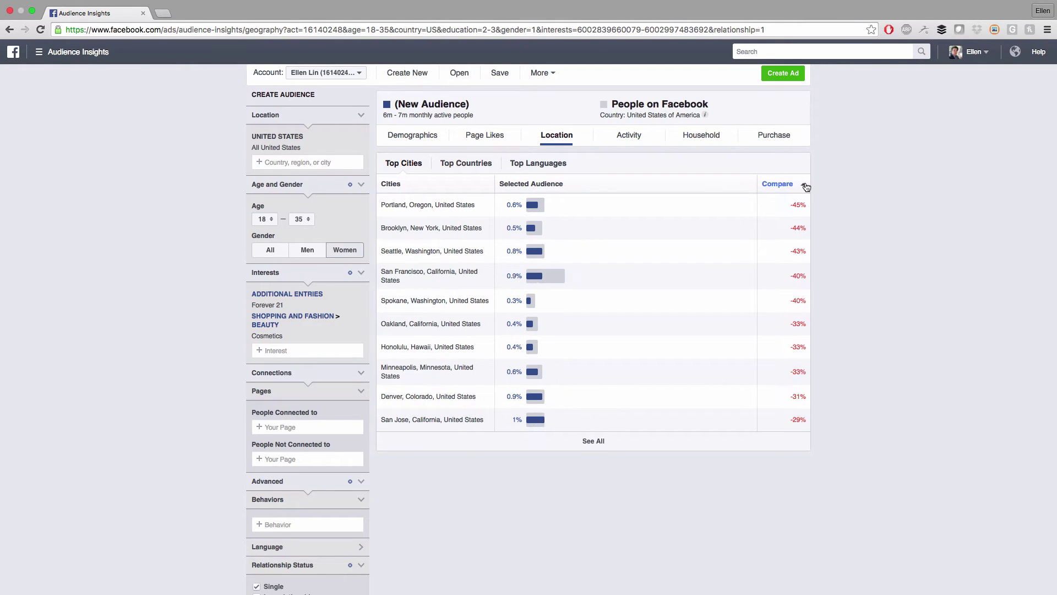
pyautogui.click(637, 136)
pyautogui.scroll(-1, 904, 265)
pyautogui.scroll(-1, 905, 265)
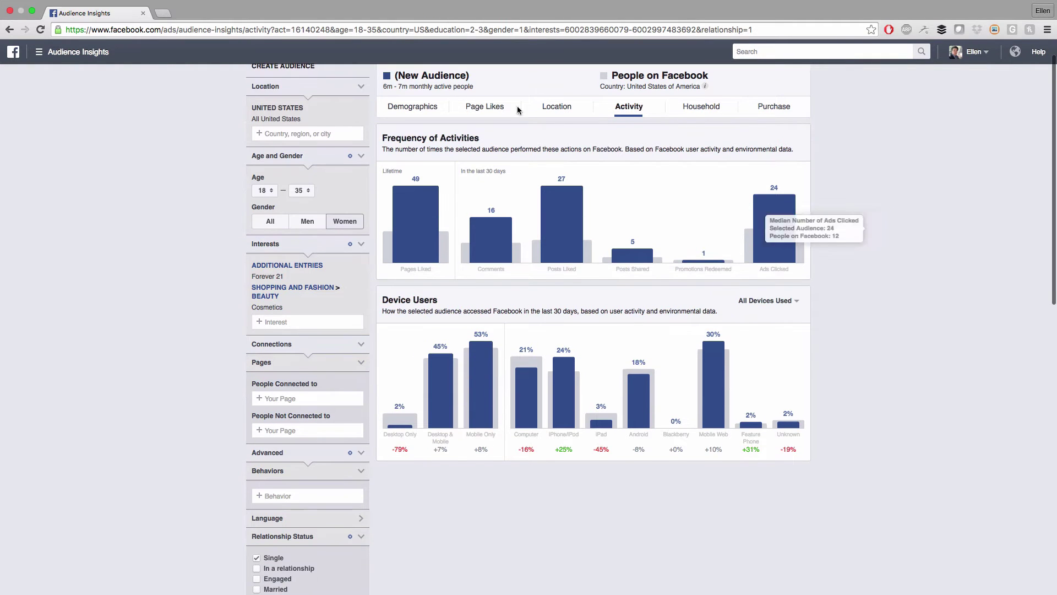
# Open Demographics and scroll through relationship status, education level and job title breakdowns
pyautogui.click(424, 107)
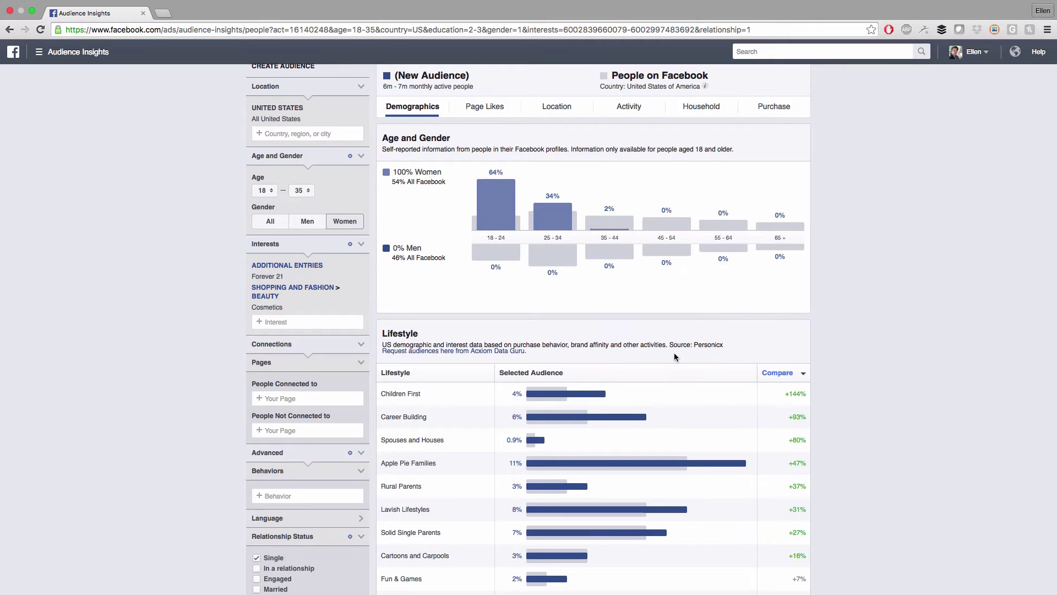
pyautogui.scroll(-5, 674, 352)
pyautogui.scroll(-12, 831, 383)
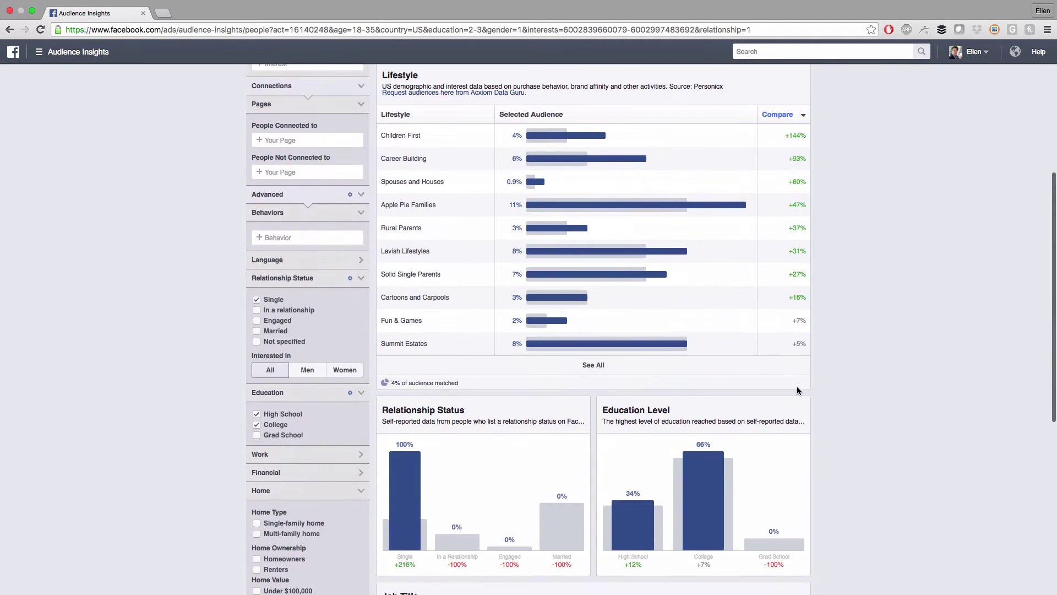
pyautogui.scroll(-2, 842, 385)
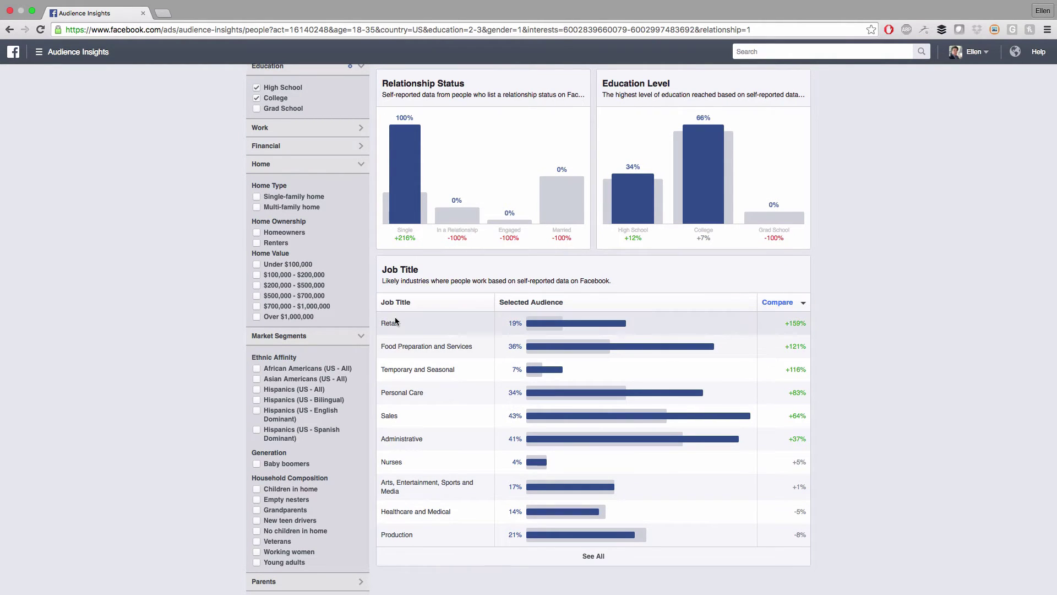
pyautogui.scroll(-2, 199, 362)
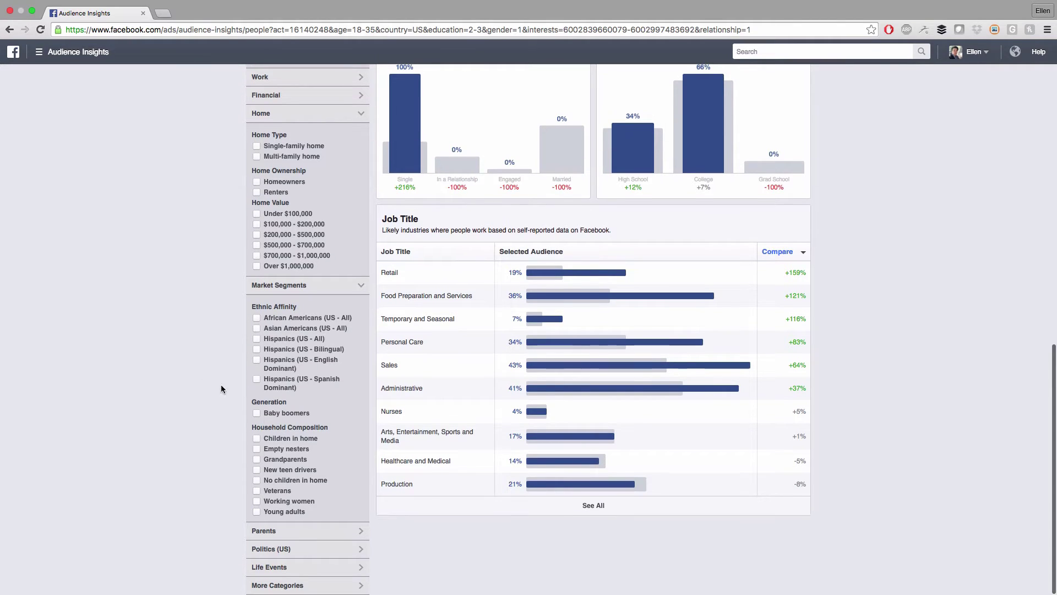
pyautogui.scroll(1, 177, 346)
pyautogui.scroll(3, 181, 348)
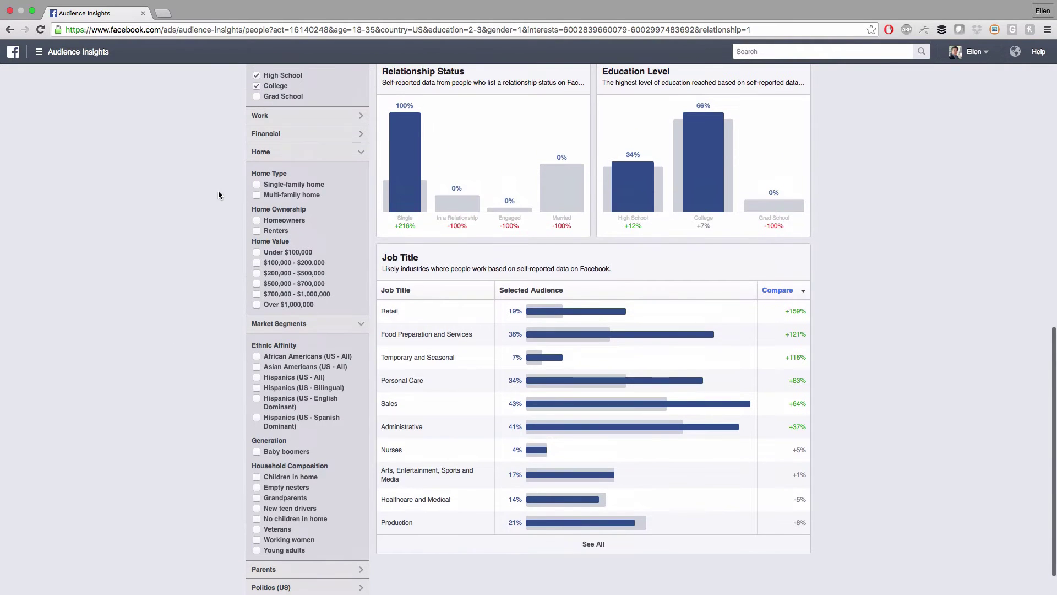
pyautogui.scroll(-3, 218, 198)
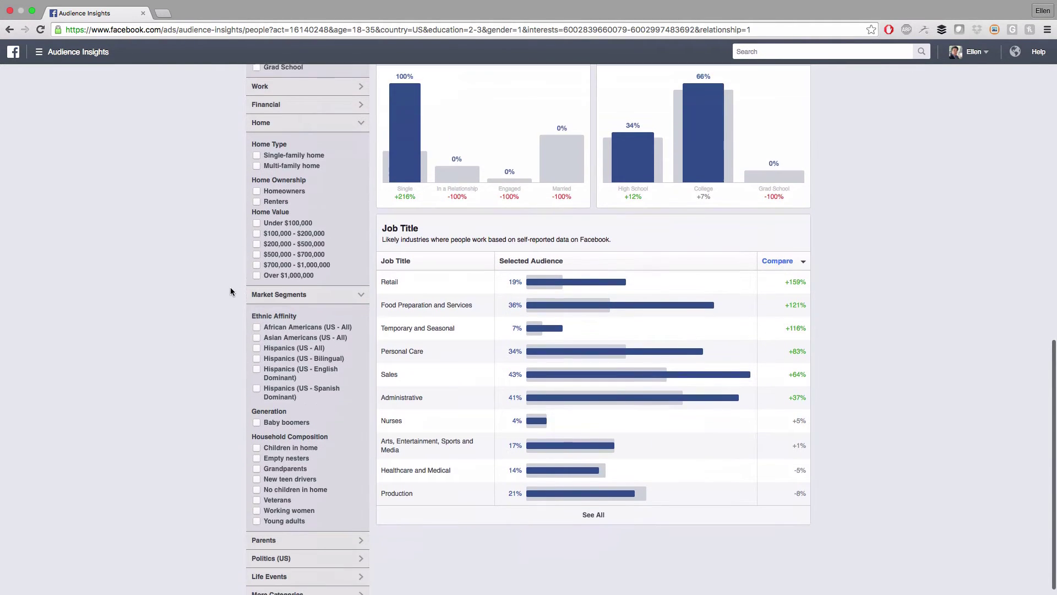
pyautogui.scroll(5, 239, 447)
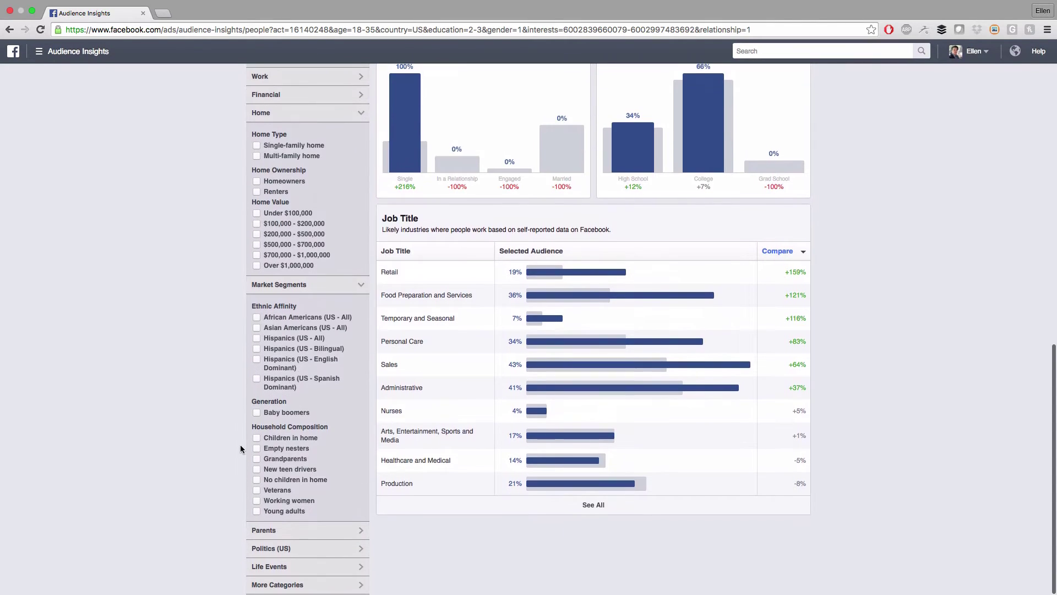
# Add Retail as a Work job title filter, narrowing the audience to 350K–400K people
pyautogui.click(281, 206)
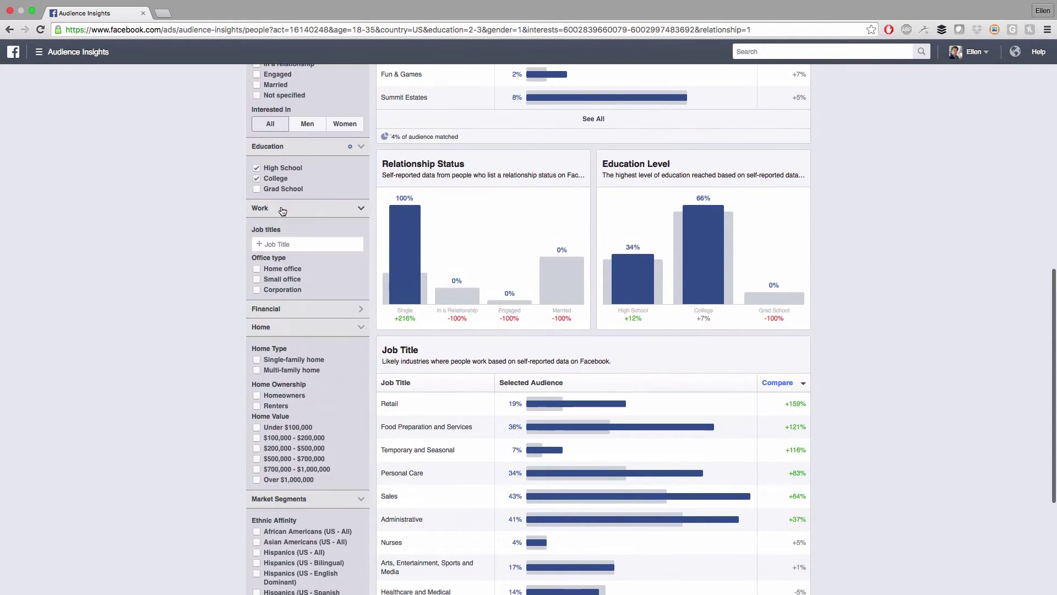
pyautogui.click(288, 245)
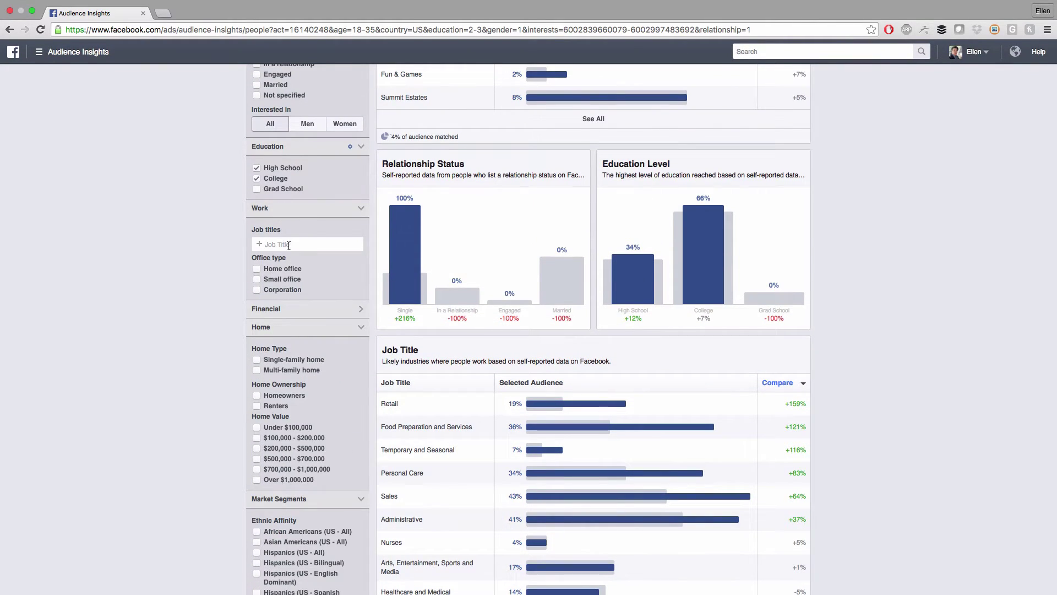
pyautogui.write('retail')
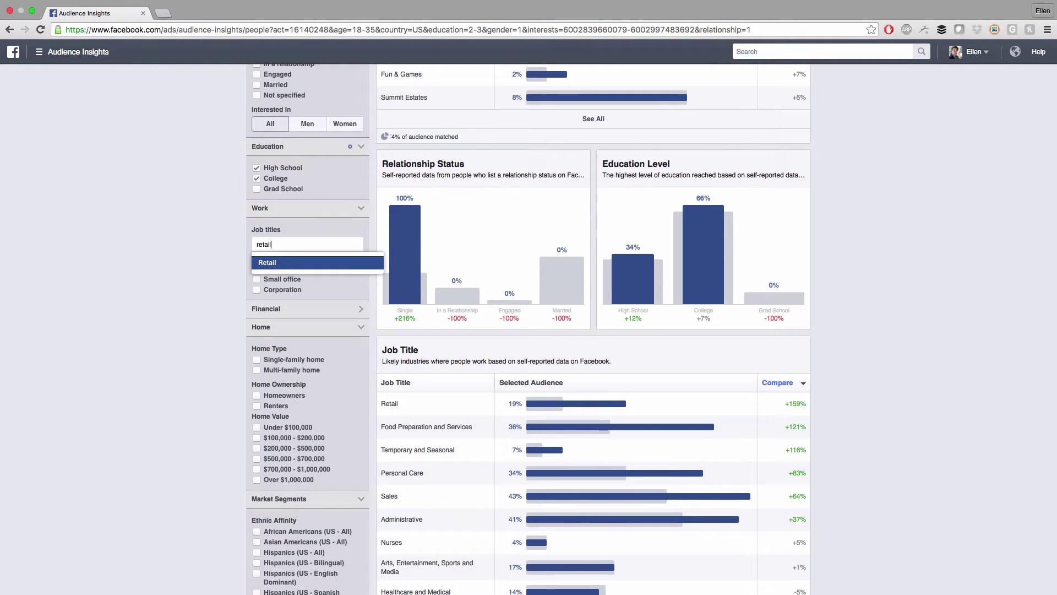
pyautogui.click(286, 264)
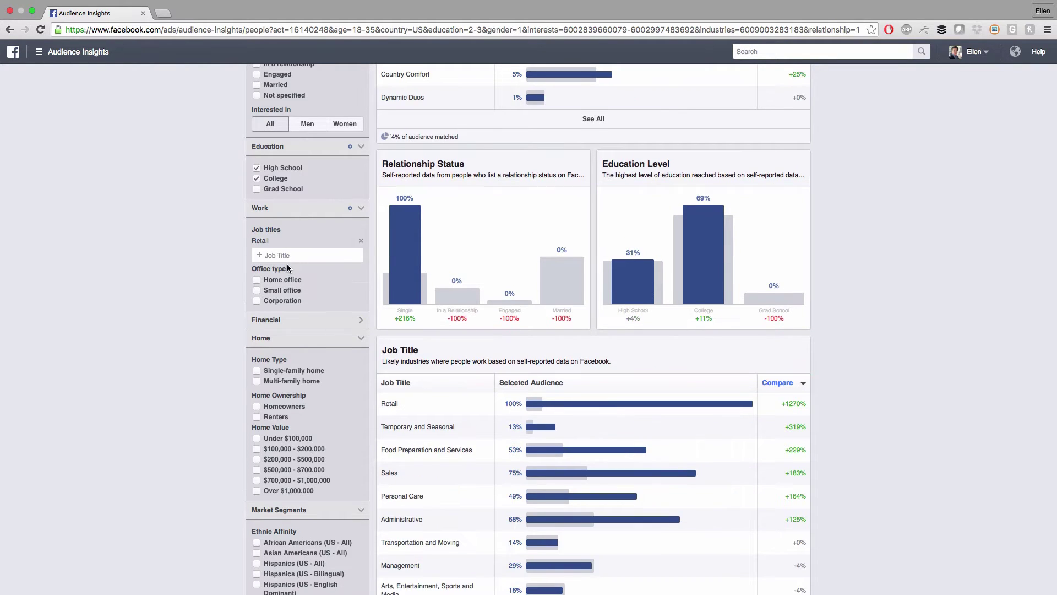
pyautogui.scroll(20, 208, 257)
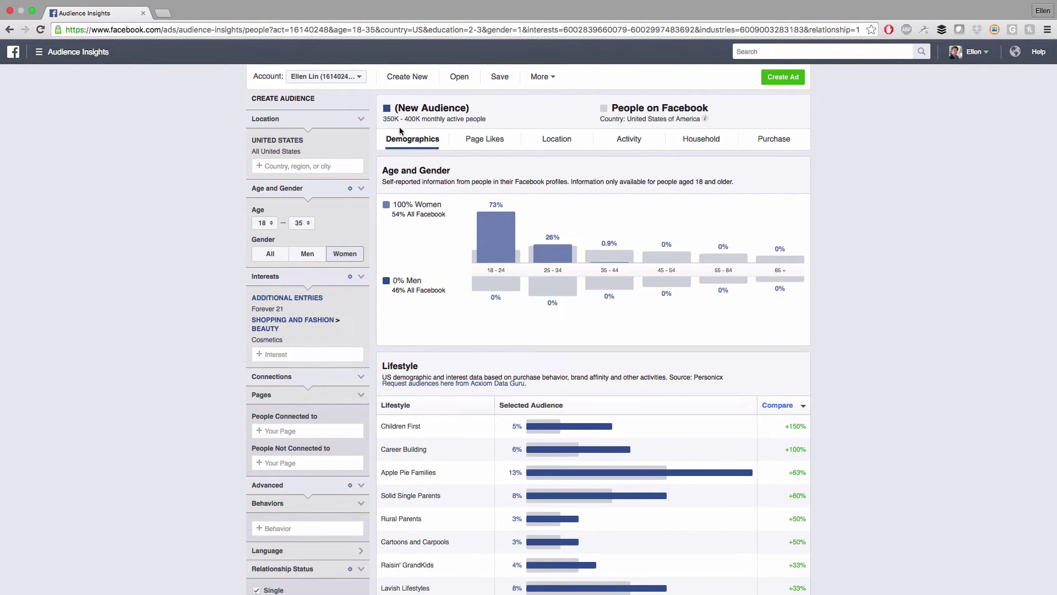
pyautogui.scroll(-5, 400, 131)
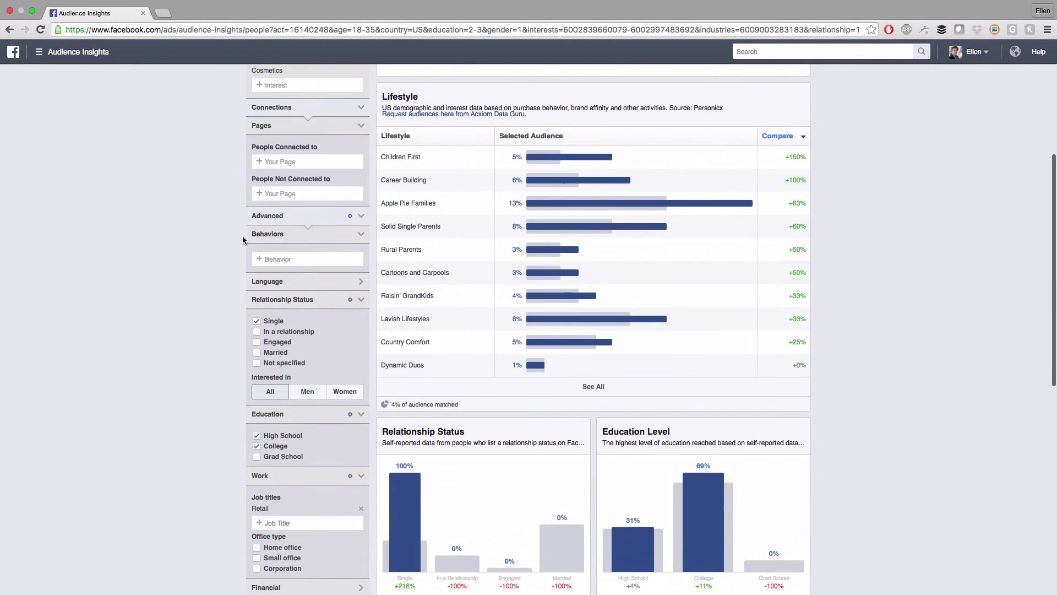
pyautogui.scroll(5, 246, 236)
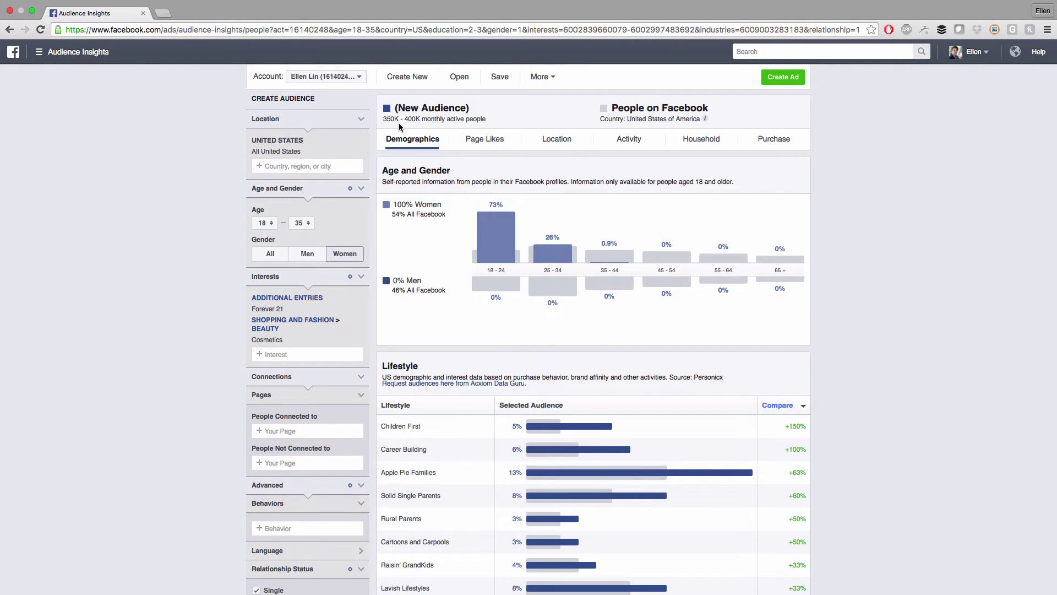
pyautogui.scroll(-5, 173, 359)
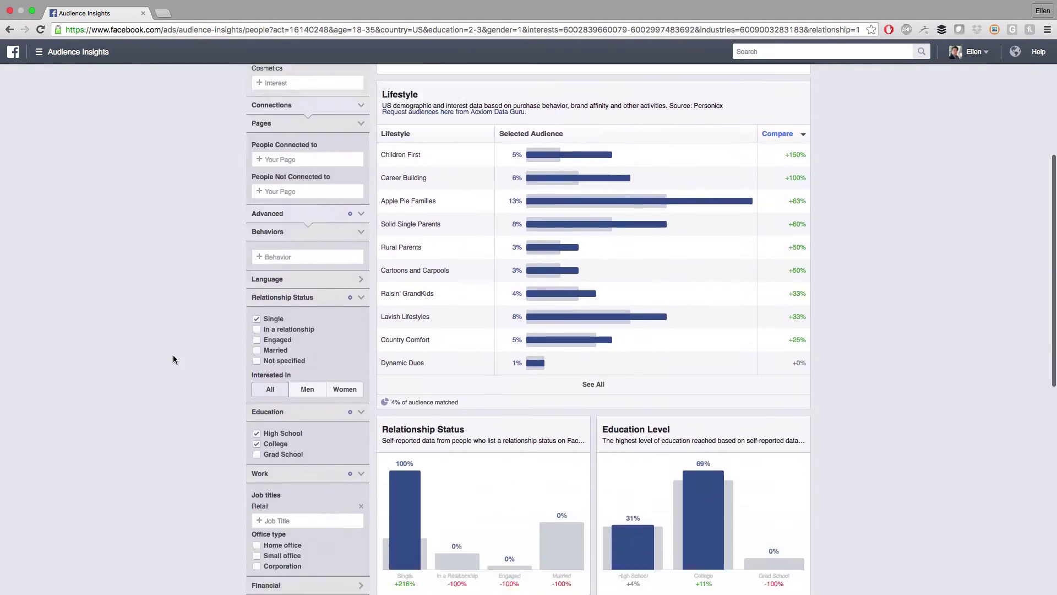
pyautogui.scroll(3, 224, 328)
pyautogui.scroll(-4, 265, 347)
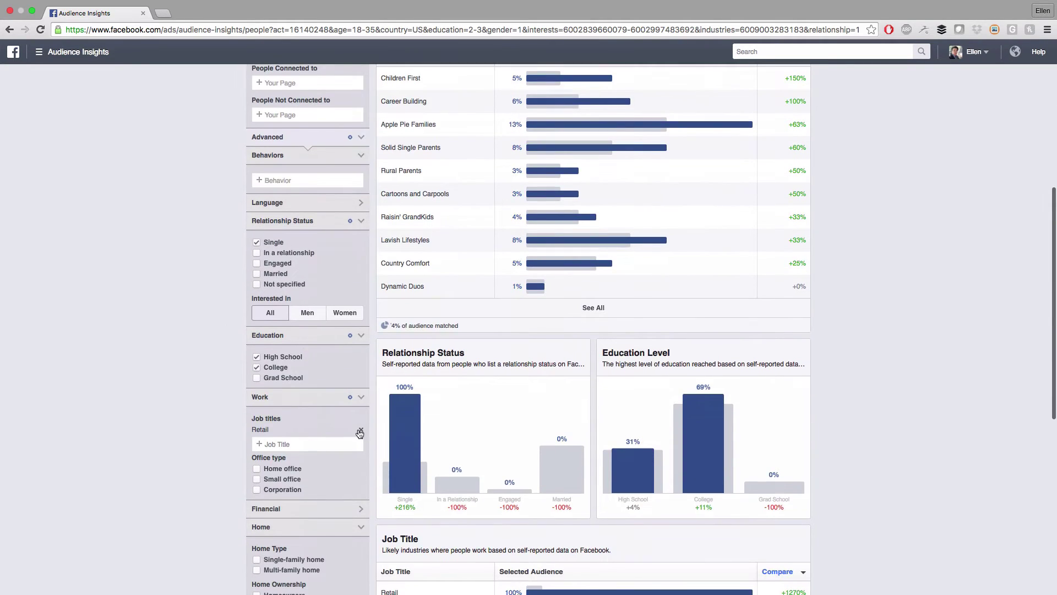
# Remove the Retail job title filter and tick the Corporation and Small office types
pyautogui.click(361, 432)
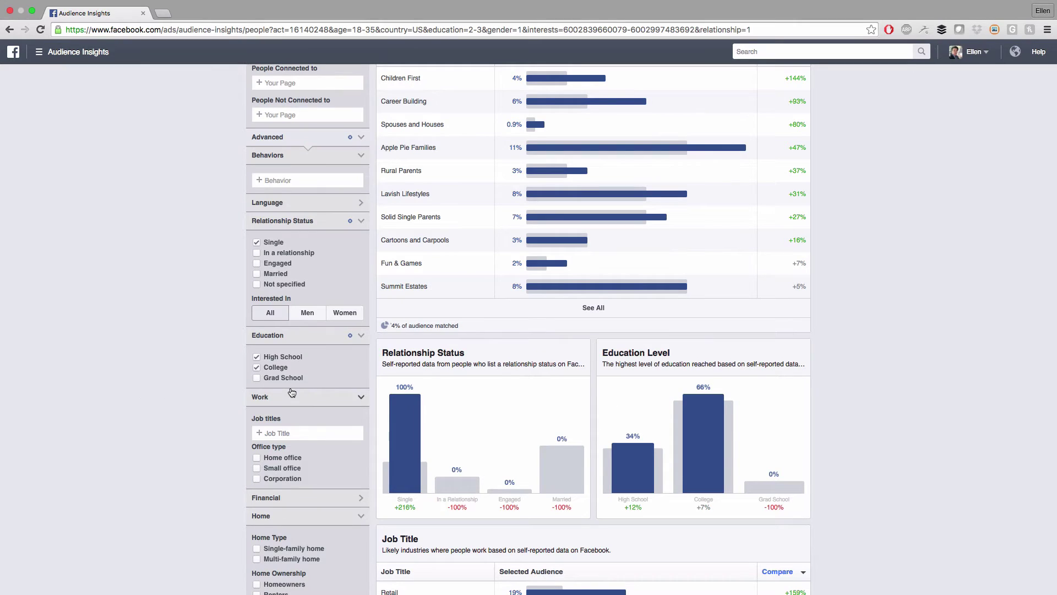
pyautogui.scroll(-2, 213, 372)
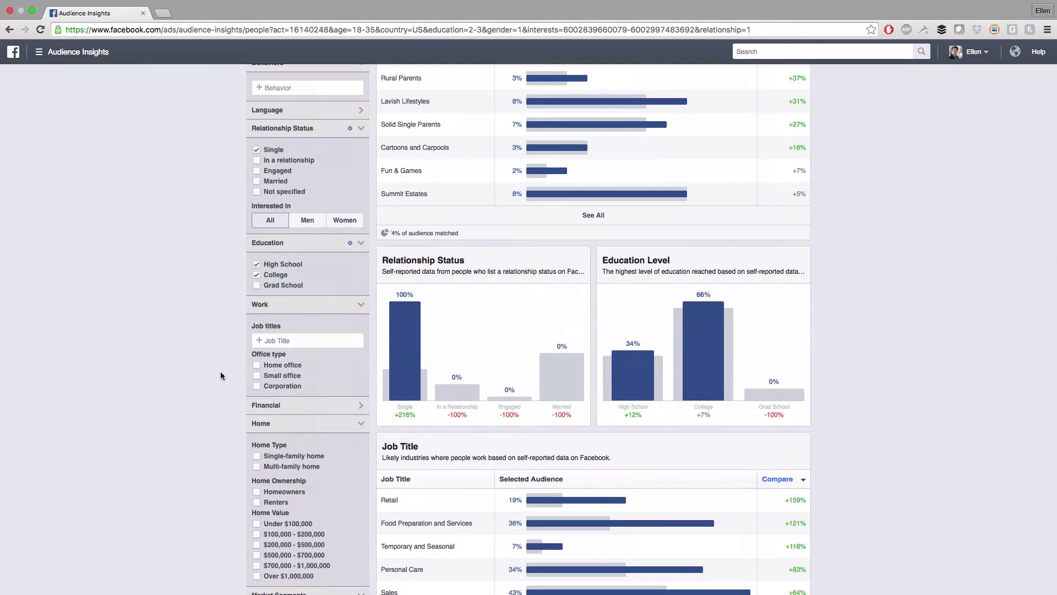
pyautogui.click(256, 386)
pyautogui.click(256, 376)
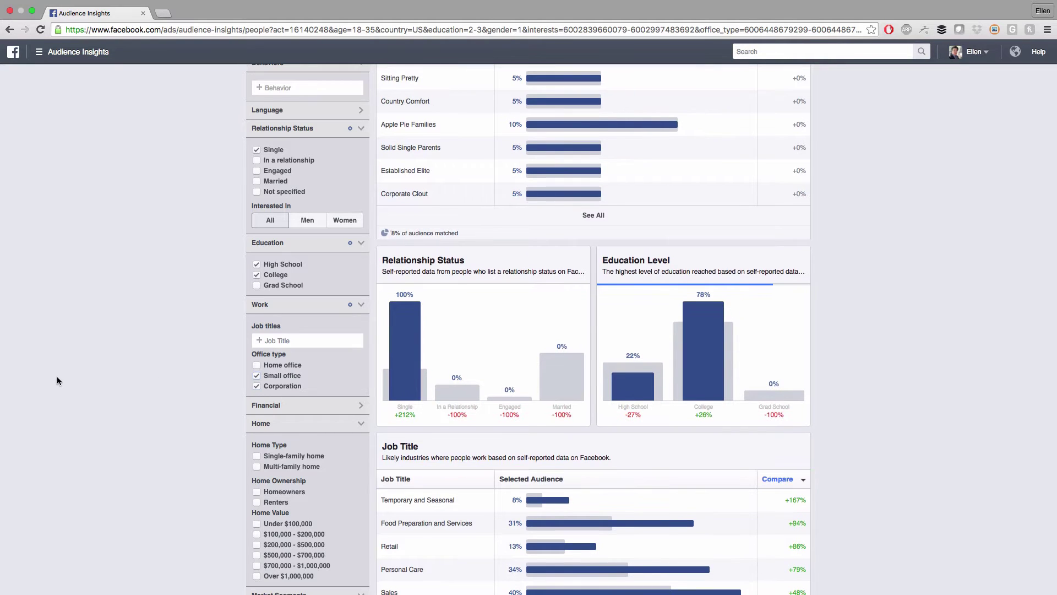
pyautogui.scroll(1, 158, 390)
pyautogui.scroll(9, 169, 395)
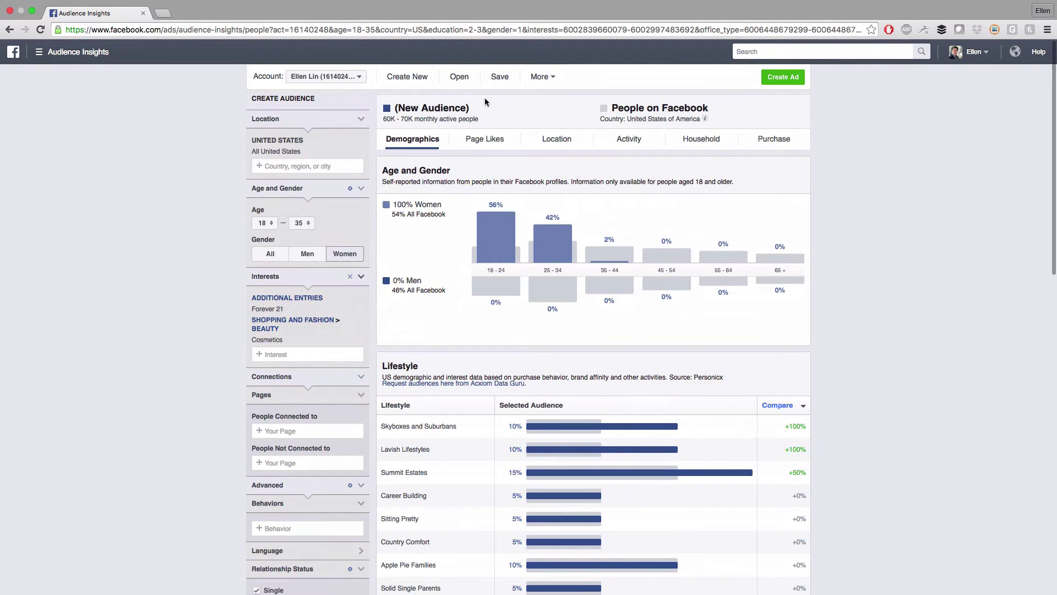
pyautogui.scroll(-5, 212, 366)
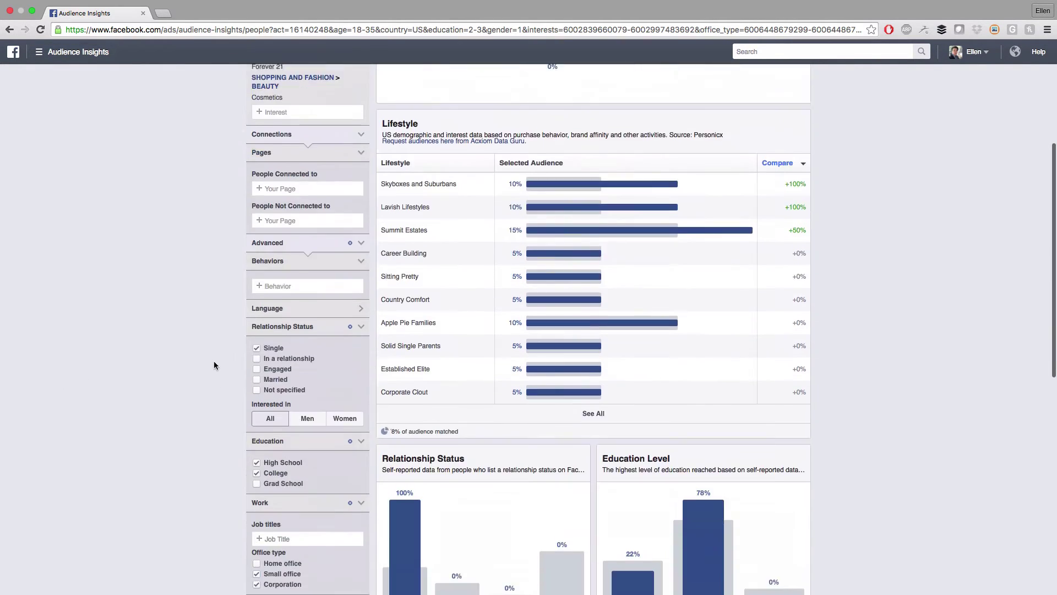
pyautogui.scroll(-1, 234, 411)
pyautogui.scroll(6, 234, 410)
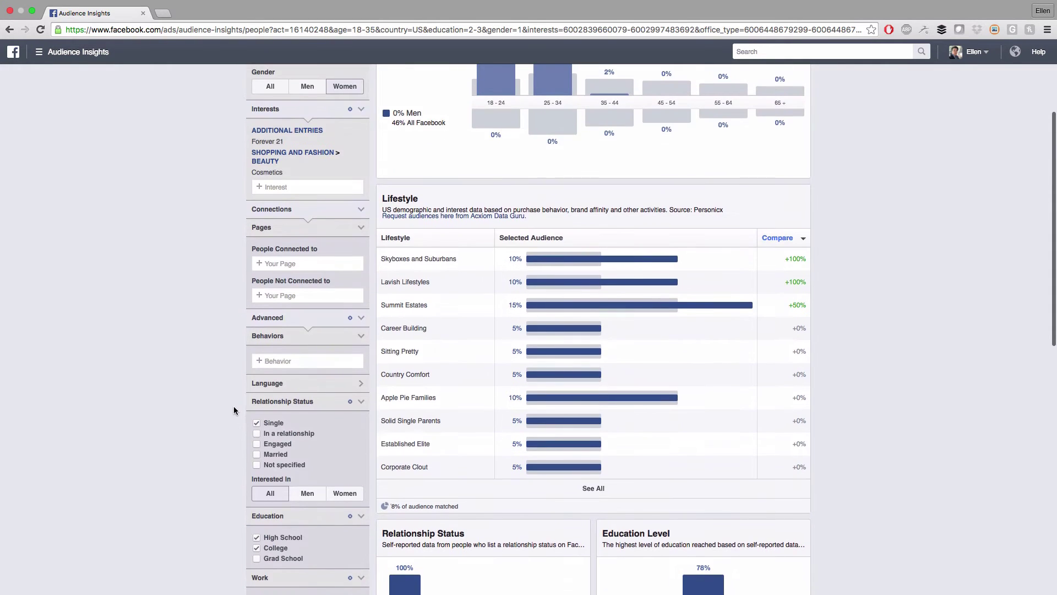
pyautogui.scroll(-6, 253, 421)
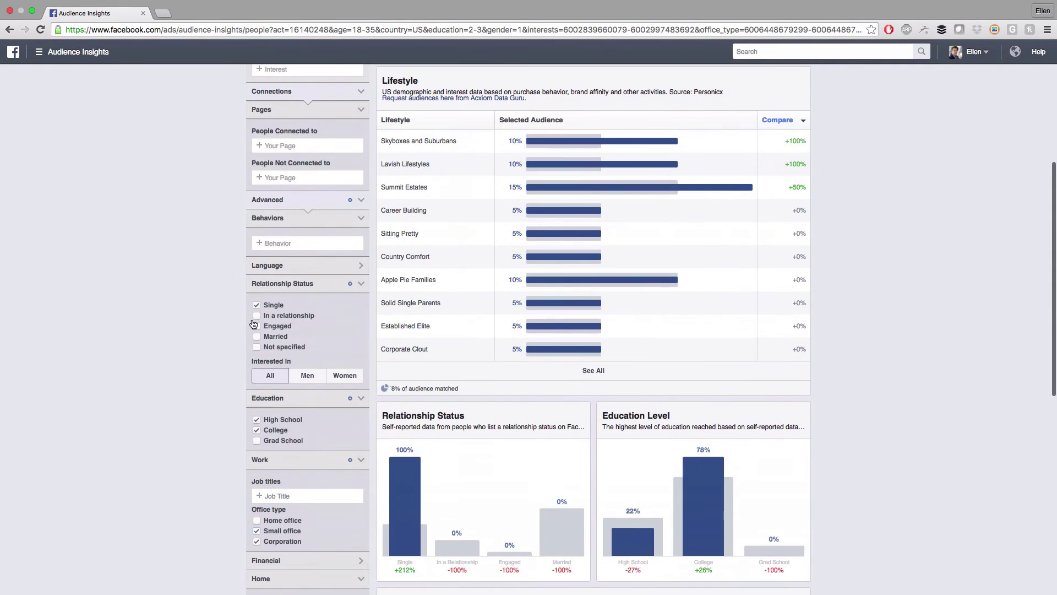
# Toggle the Single relationship status off and back on, then uncheck Small office and Corporation
pyautogui.click(256, 304)
pyautogui.scroll(5, 174, 390)
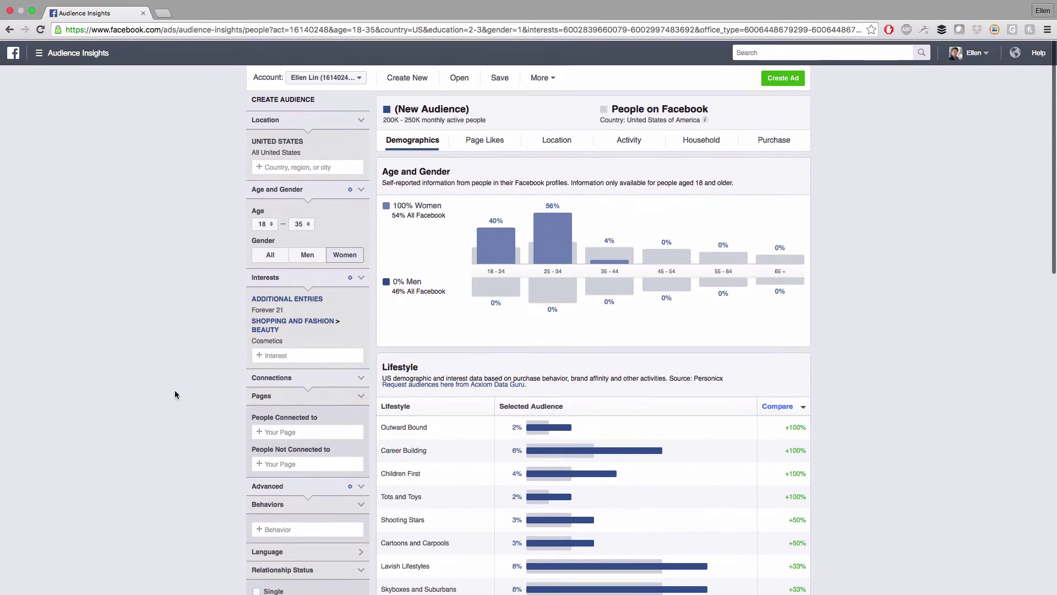
pyautogui.scroll(-4, 174, 392)
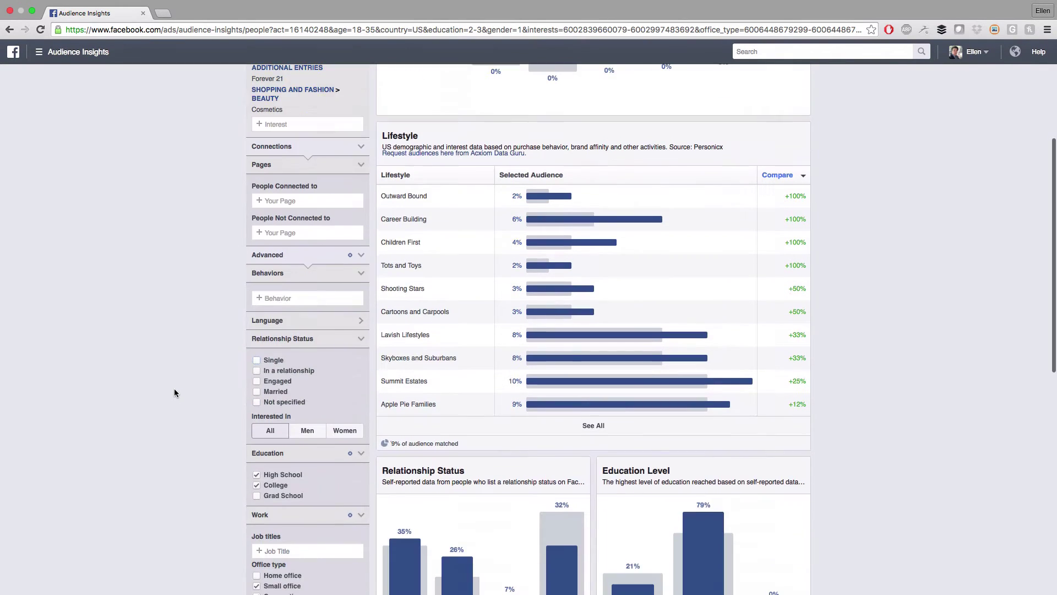
pyautogui.click(259, 361)
pyautogui.scroll(-2, 189, 417)
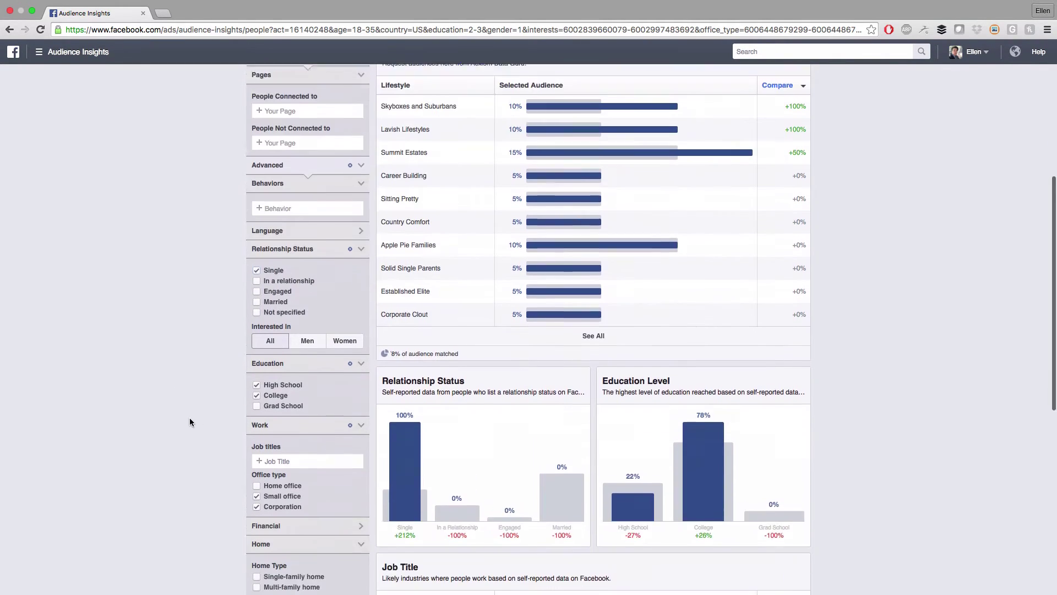
pyautogui.click(258, 486)
pyautogui.click(256, 496)
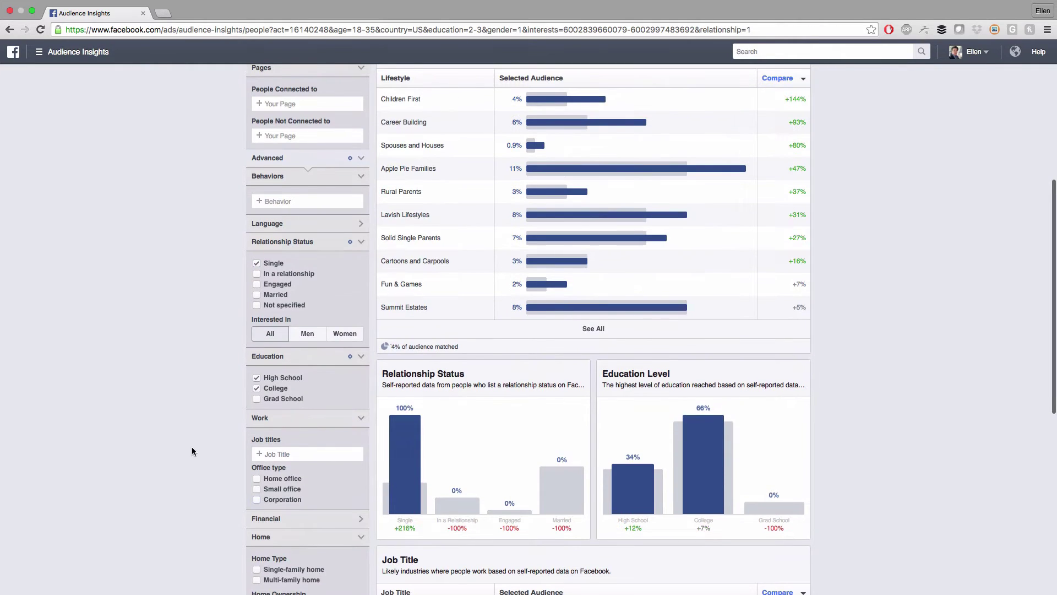
pyautogui.scroll(6, 192, 446)
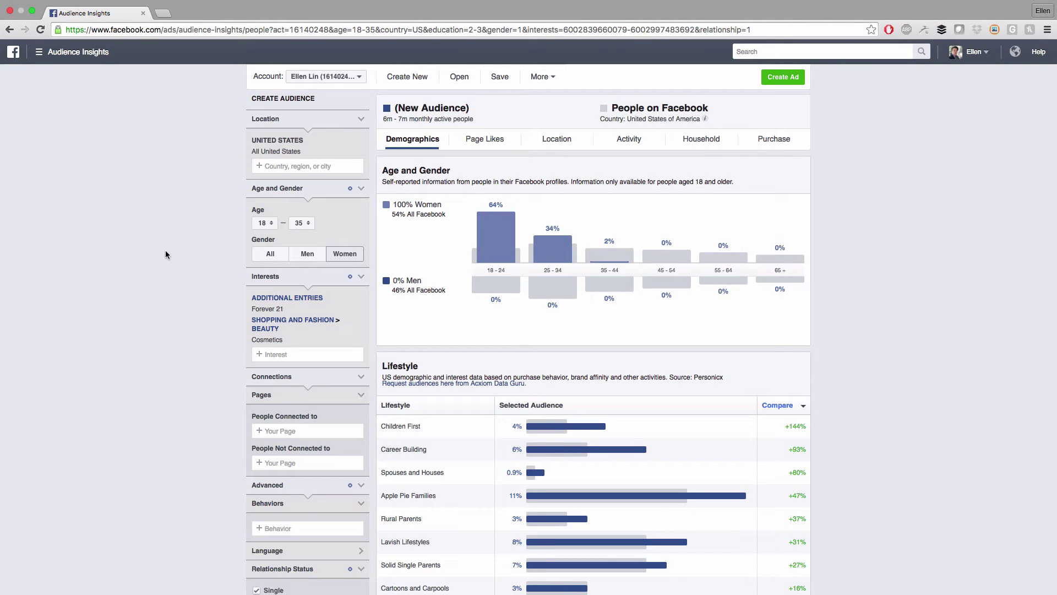
pyautogui.scroll(-2, 165, 250)
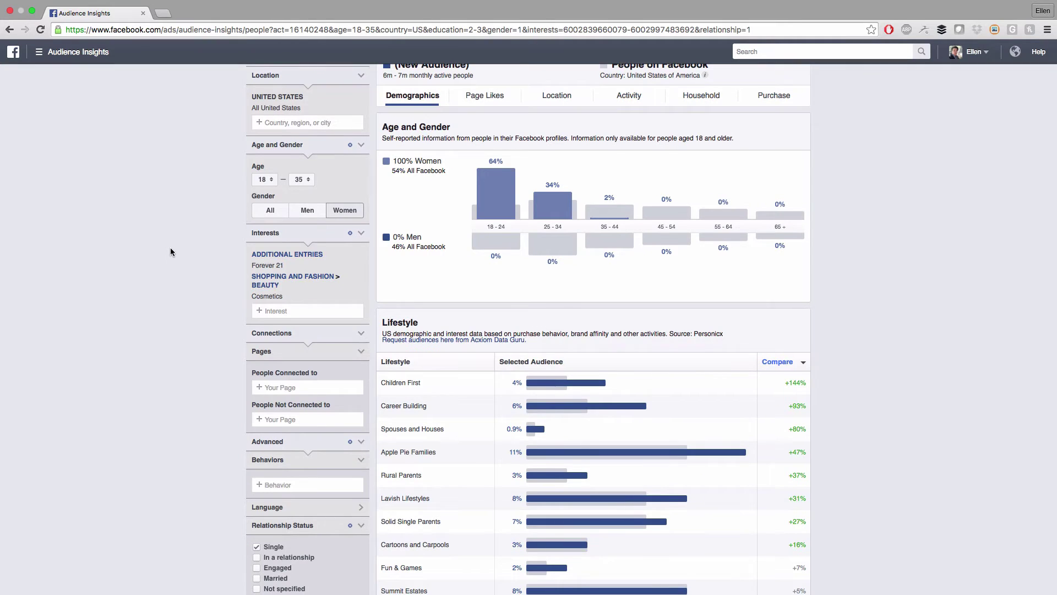
pyautogui.scroll(-5, 170, 252)
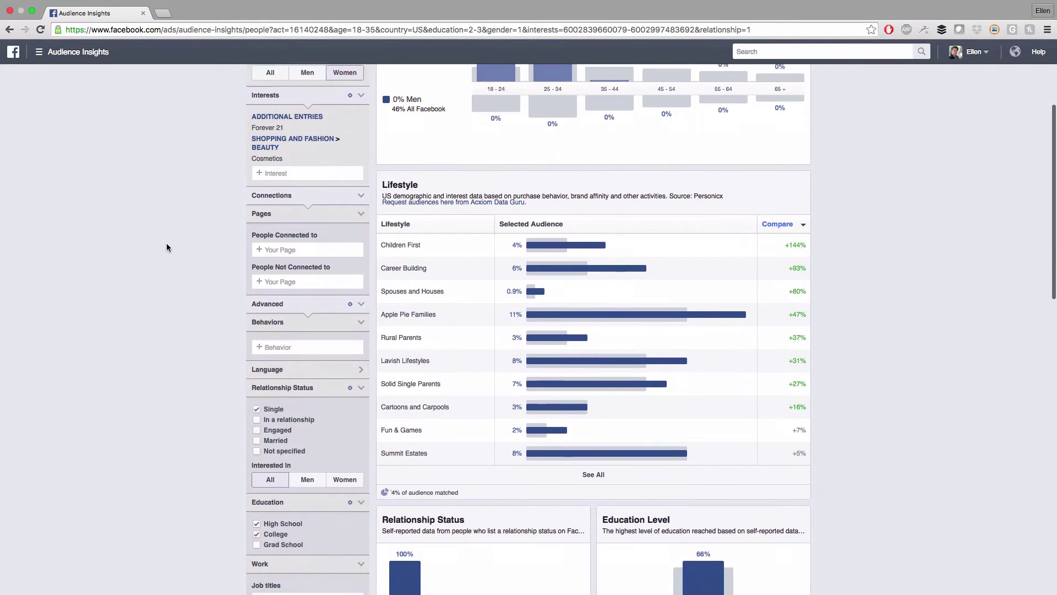
pyautogui.scroll(-5, 167, 240)
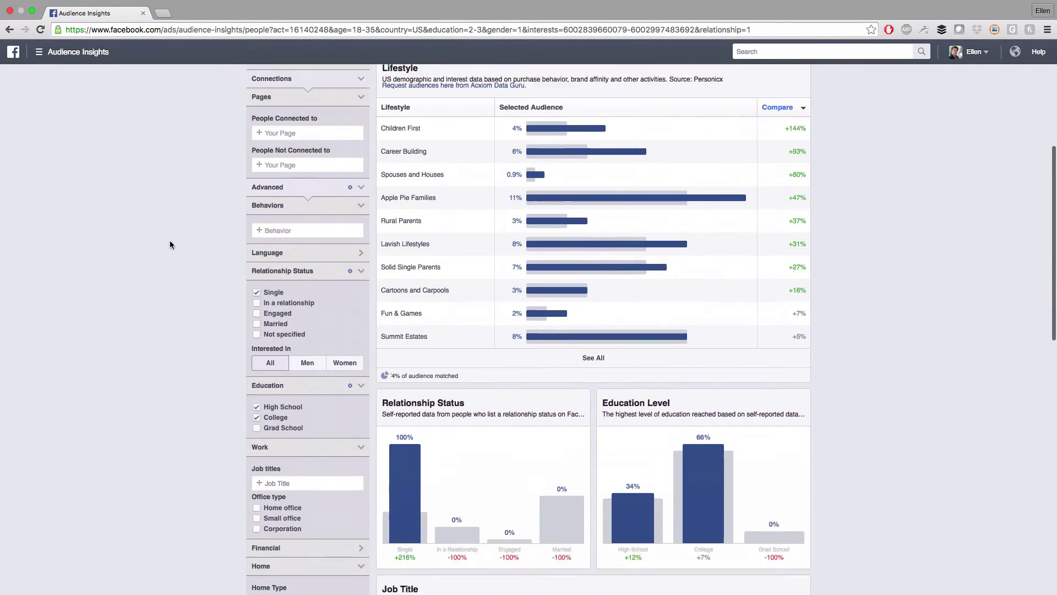
pyautogui.scroll(-14, 171, 242)
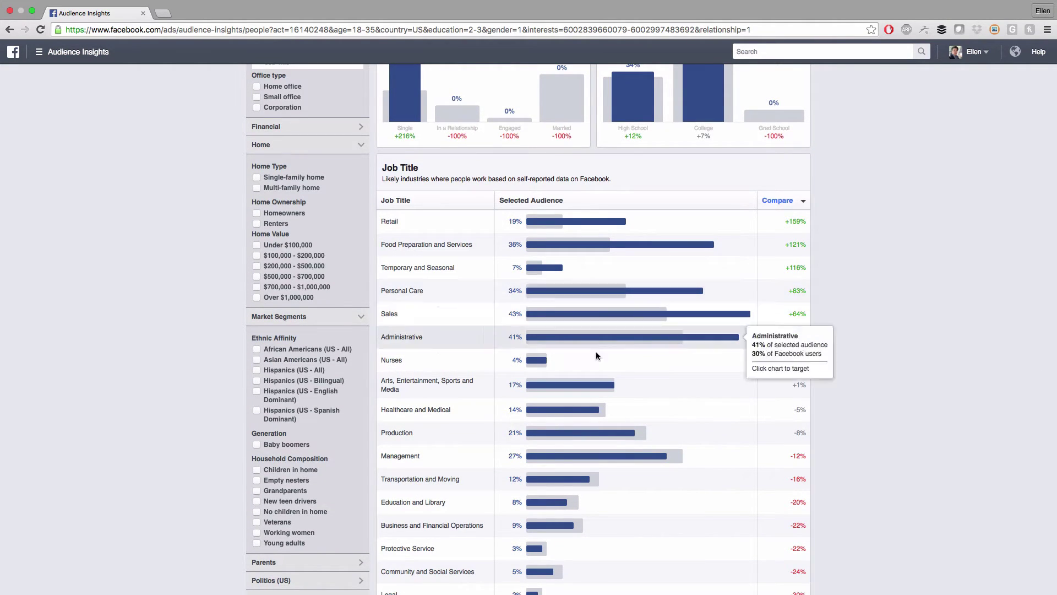
pyautogui.scroll(-2, 414, 435)
pyautogui.scroll(-6, 475, 421)
pyautogui.scroll(20, 549, 404)
pyautogui.scroll(-5, 204, 328)
# Add Retail and Sales as job title filters, widening the audience to 1m–1.5m people
pyautogui.click(278, 429)
pyautogui.write('retail')
pyautogui.press('Return')
pyautogui.scroll(10, 197, 387)
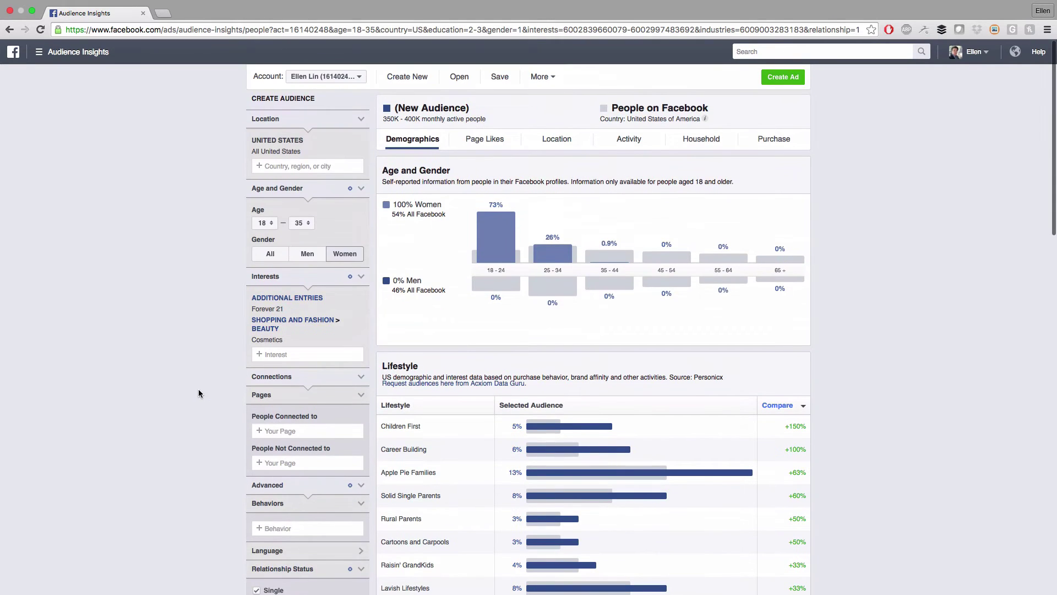
pyautogui.scroll(-15, 198, 389)
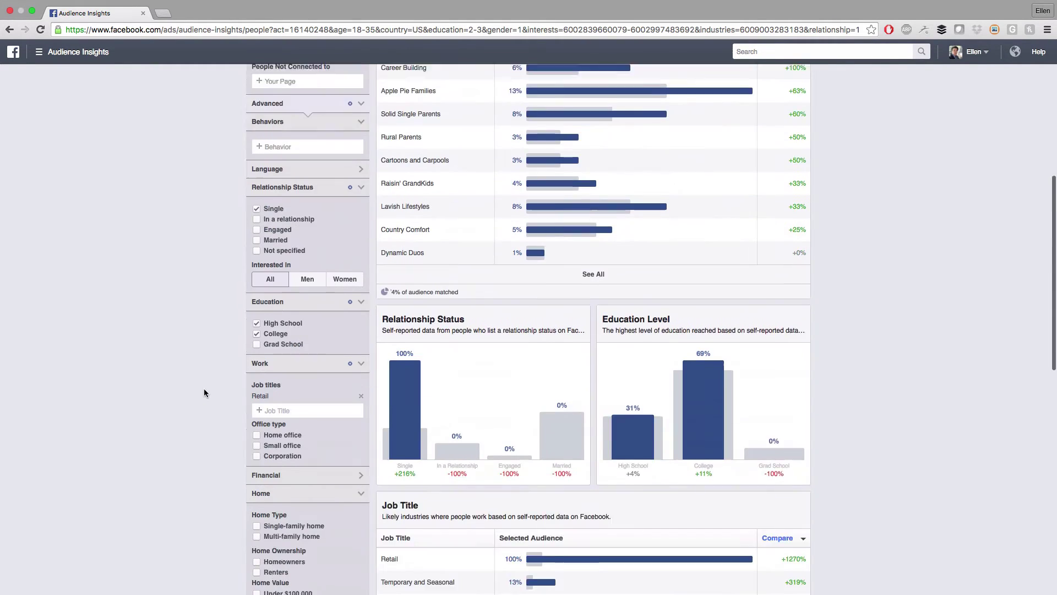
pyautogui.scroll(-2, 490, 439)
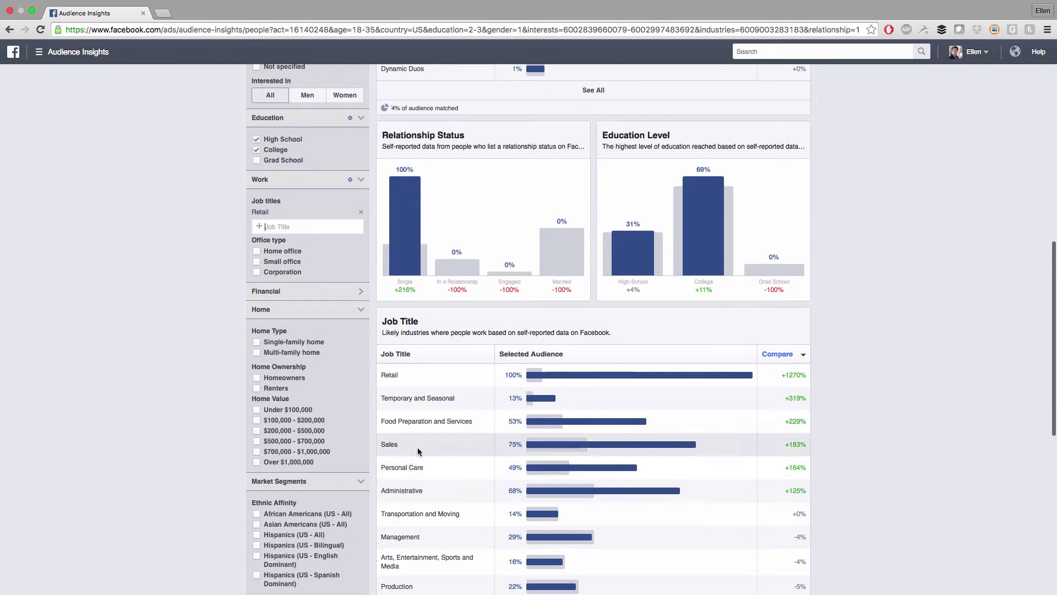
pyautogui.write('sal')
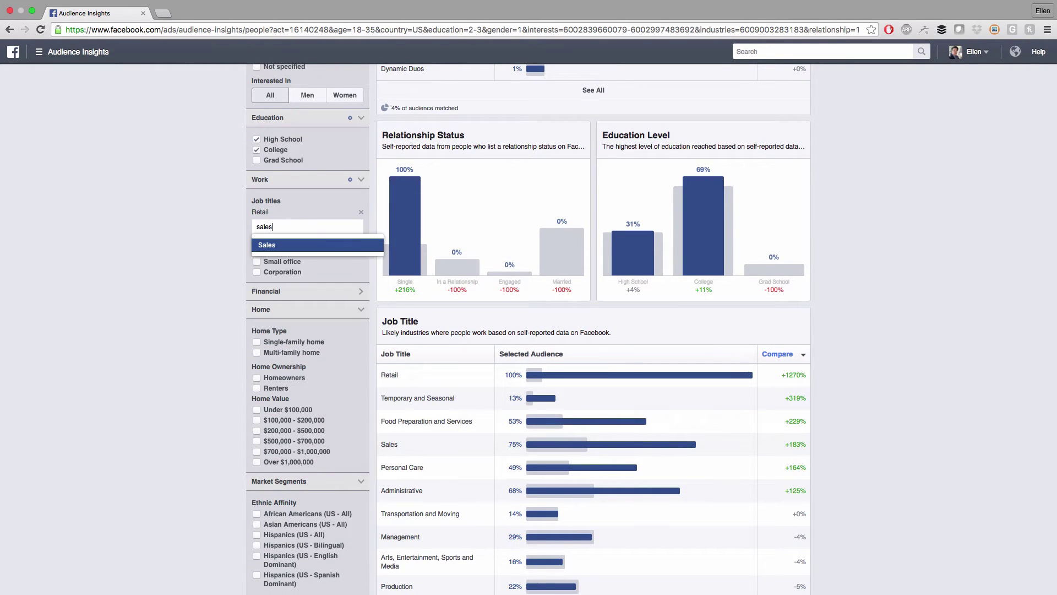
pyautogui.write('es')
pyautogui.click(305, 246)
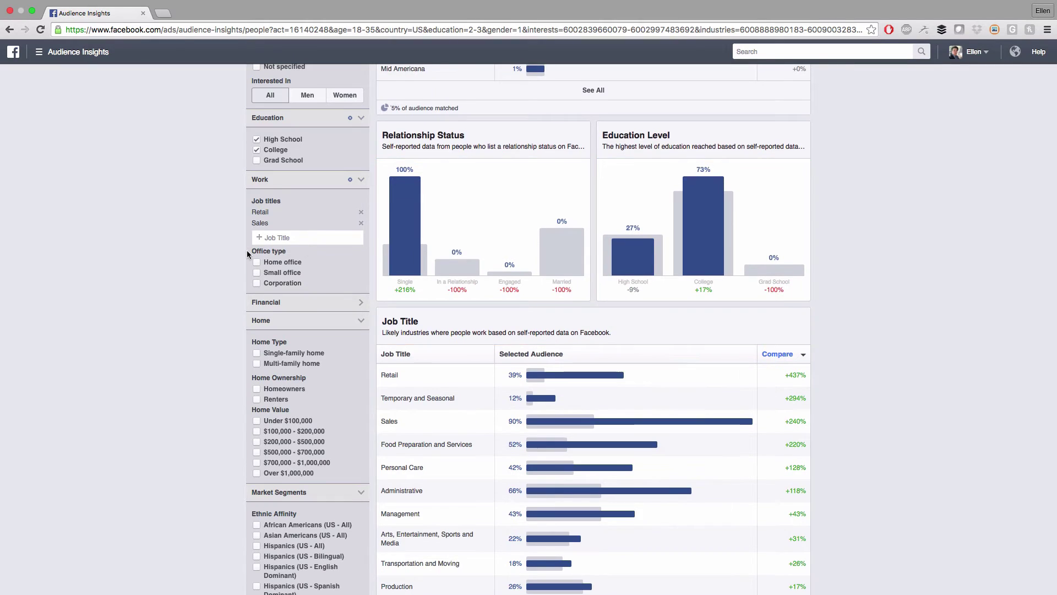
pyautogui.scroll(10, 247, 250)
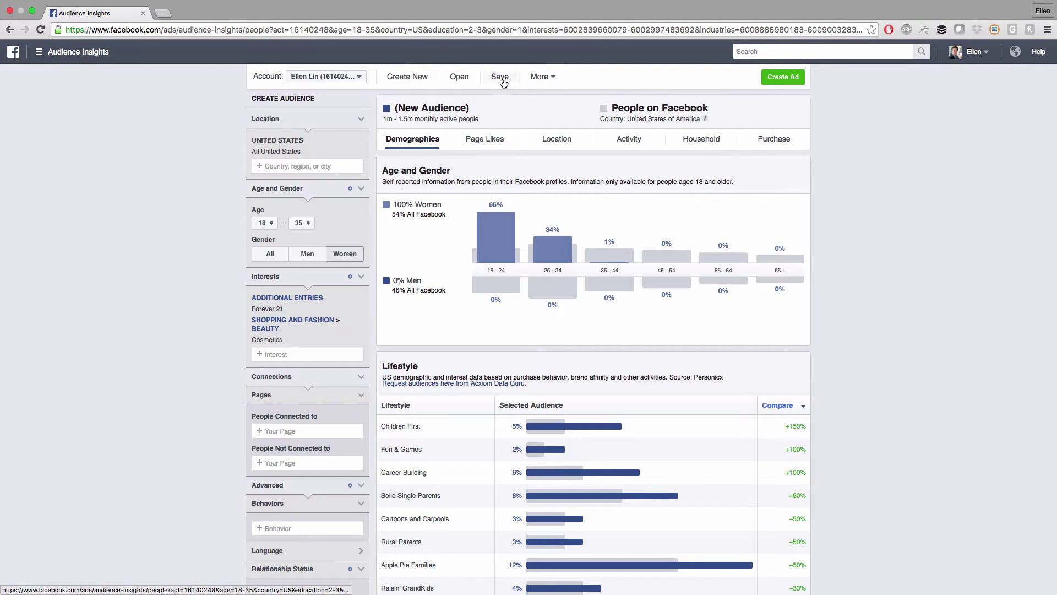
# Save the current audience under the name 'Cosmetic Audience Test 1'
pyautogui.click(501, 79)
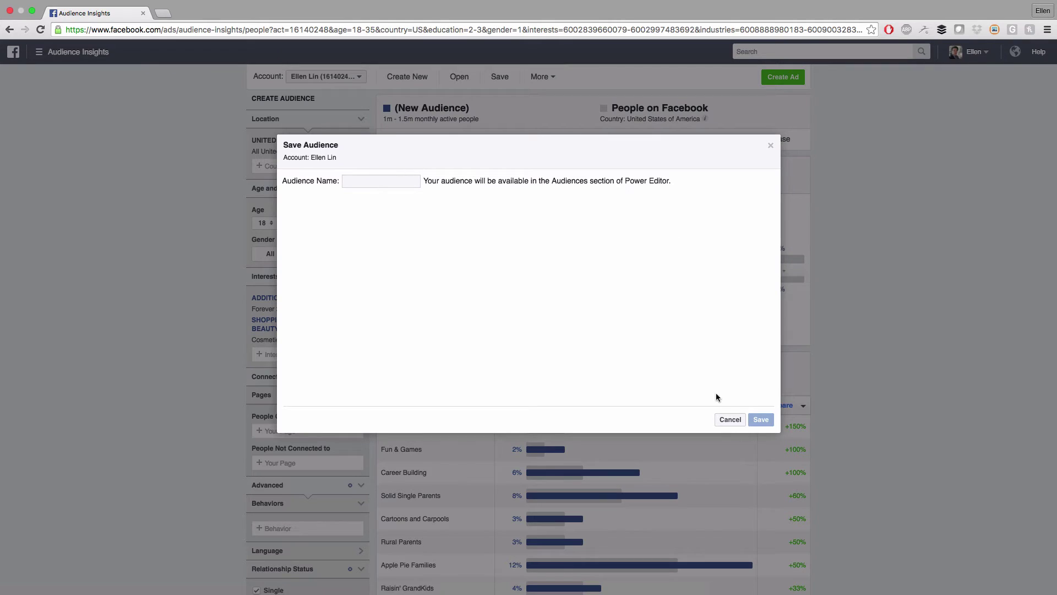
pyautogui.moveTo(321, 184); pyautogui.dragTo(346, 181)
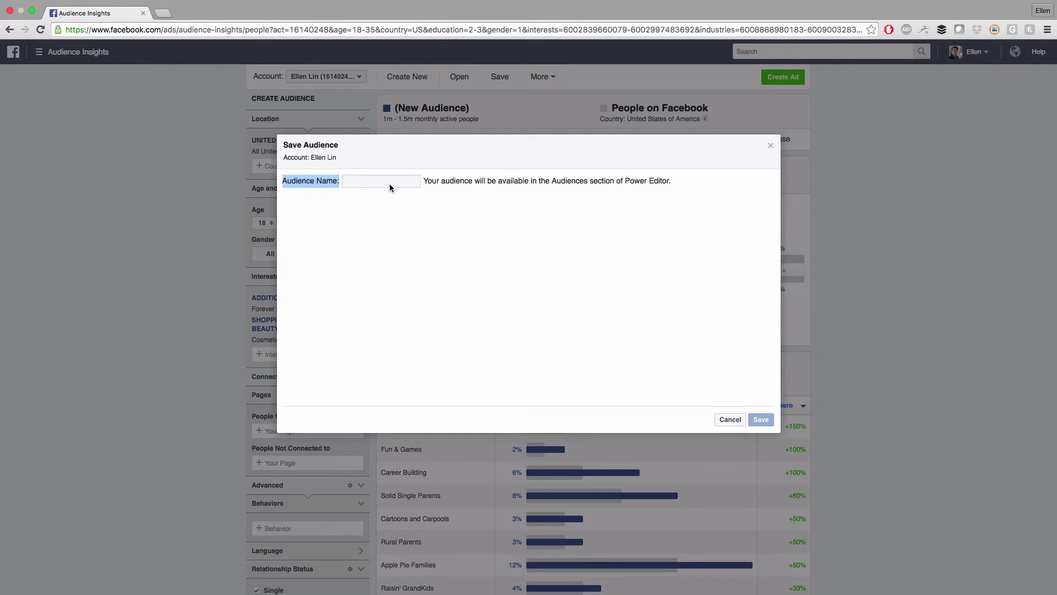
pyautogui.click(757, 418)
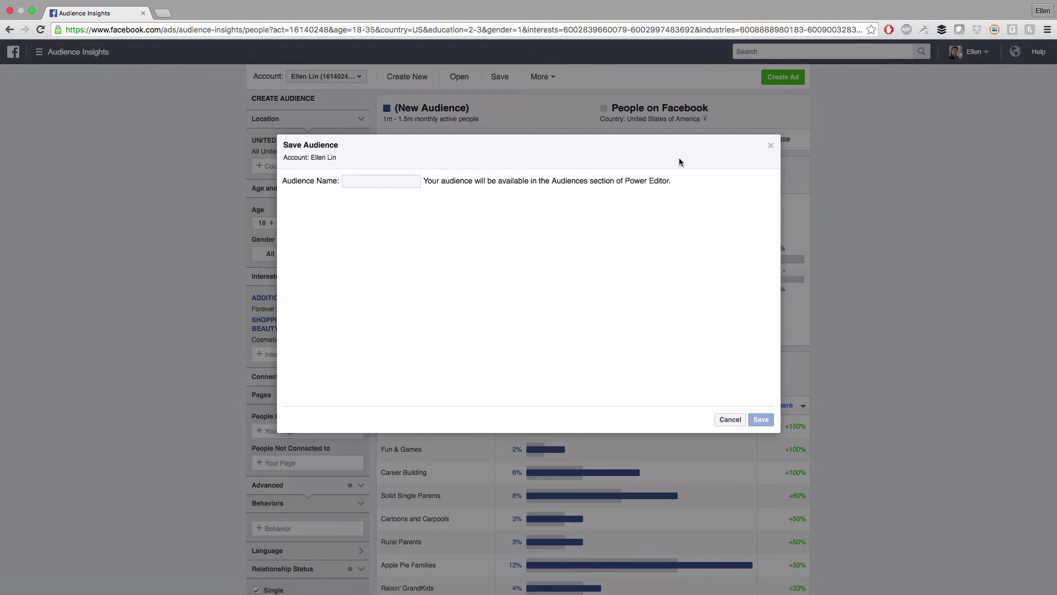
pyautogui.click(771, 146)
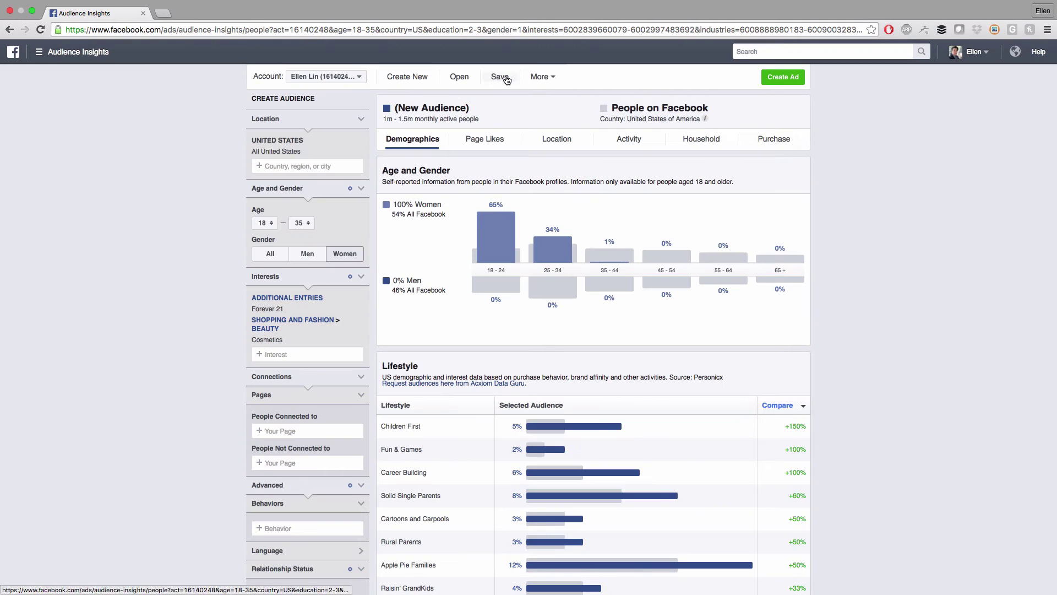
pyautogui.click(503, 76)
pyautogui.click(386, 177)
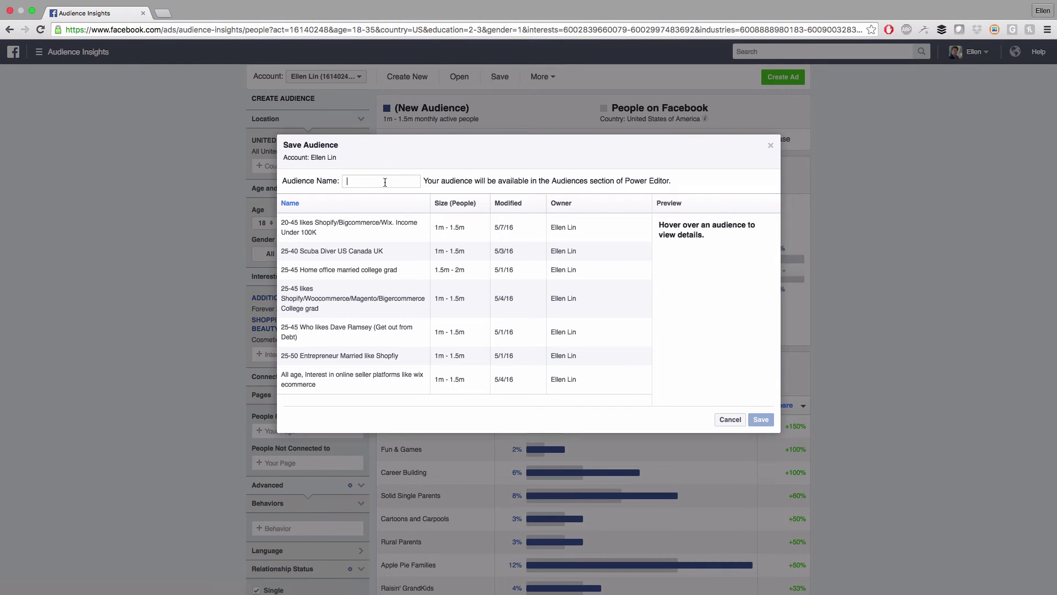
pyautogui.write('C')
pyautogui.write('osmetic Audienc')
pyautogui.write('e Test 1')
pyautogui.click(767, 420)
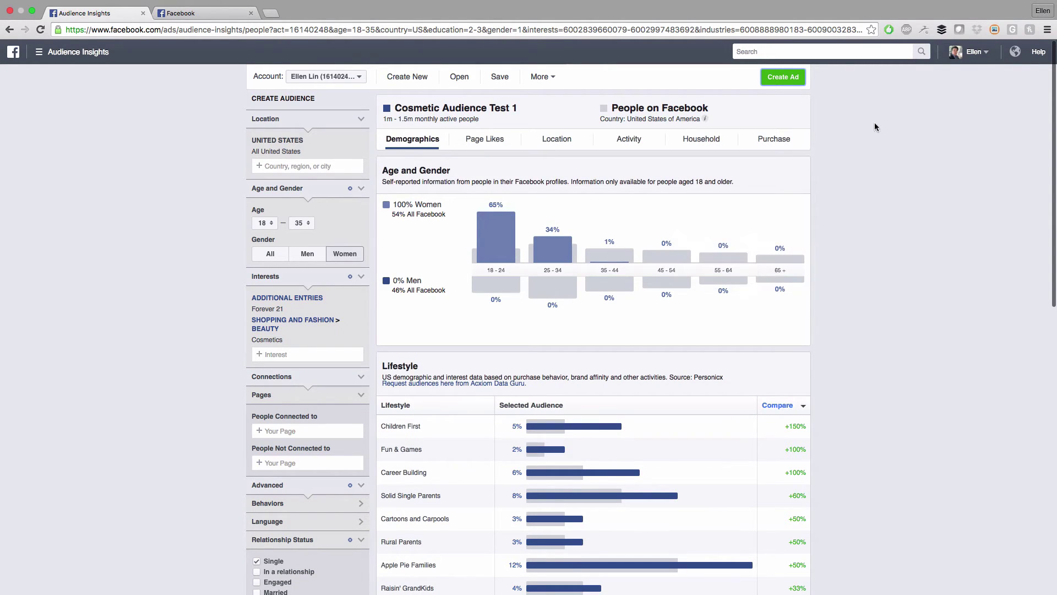
# Create an ad with the Increase conversions on your website objective, campaign named 'Website Traffic Test'
pyautogui.click(784, 78)
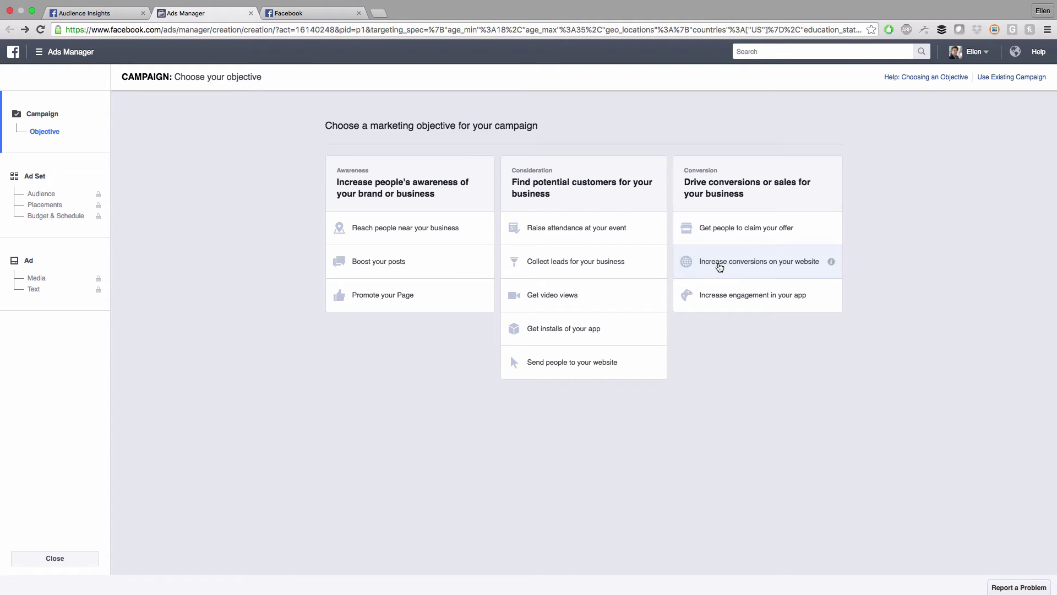
pyautogui.click(720, 267)
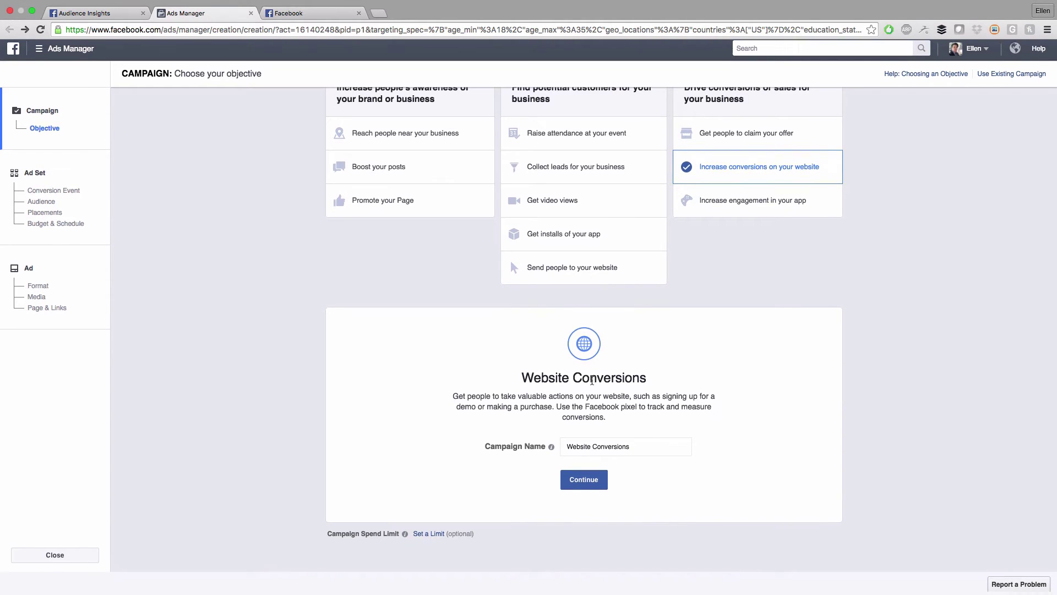
pyautogui.click(610, 445)
pyautogui.tripleClick(609, 445)
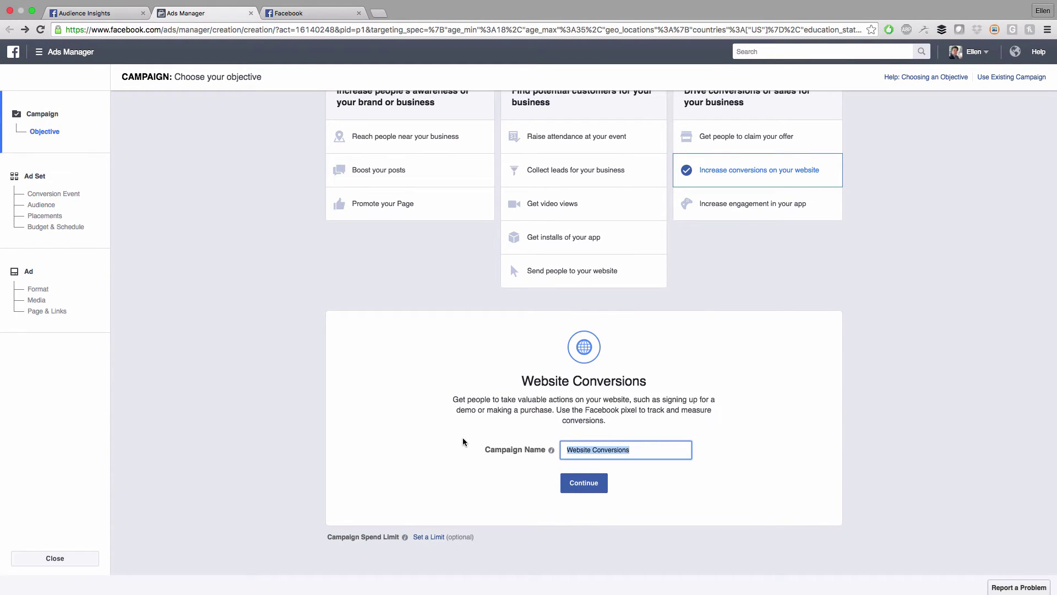
pyautogui.write('Website Traffic Test')
# Continue to the ad set and set up conversion tracking with standard events
pyautogui.click(600, 486)
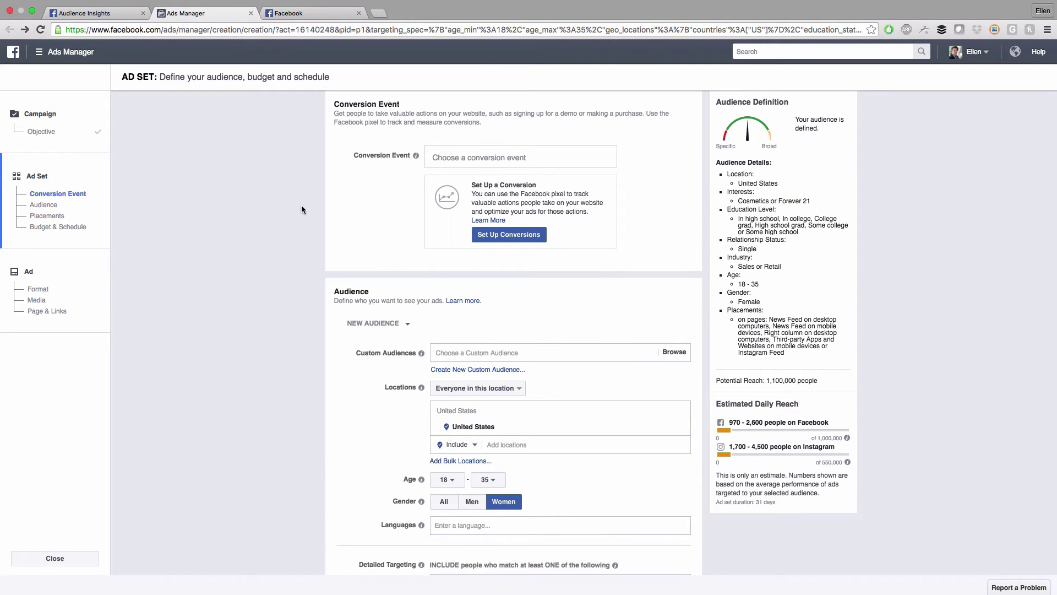
pyautogui.scroll(-1, 303, 198)
pyautogui.click(534, 216)
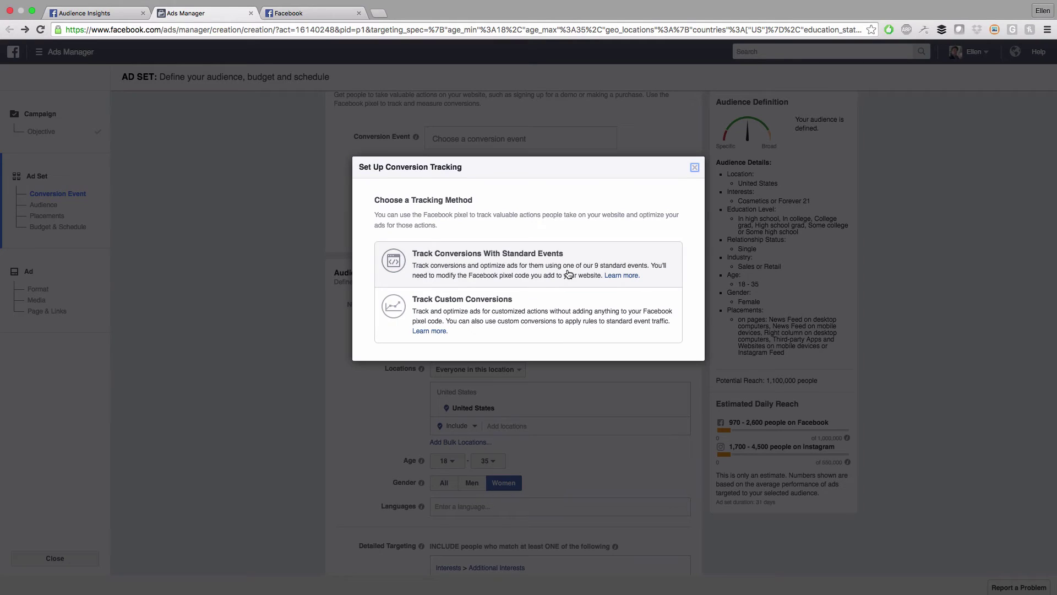
pyautogui.click(544, 269)
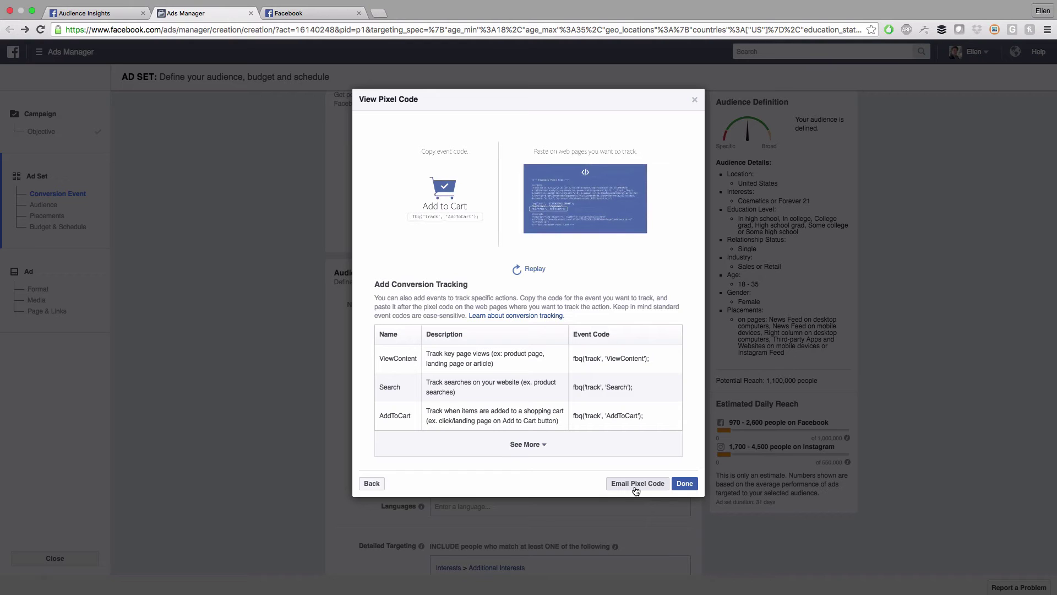
# Email the pixel code to a recipient's e-mail address and review the <head> placement note
pyautogui.click(663, 488)
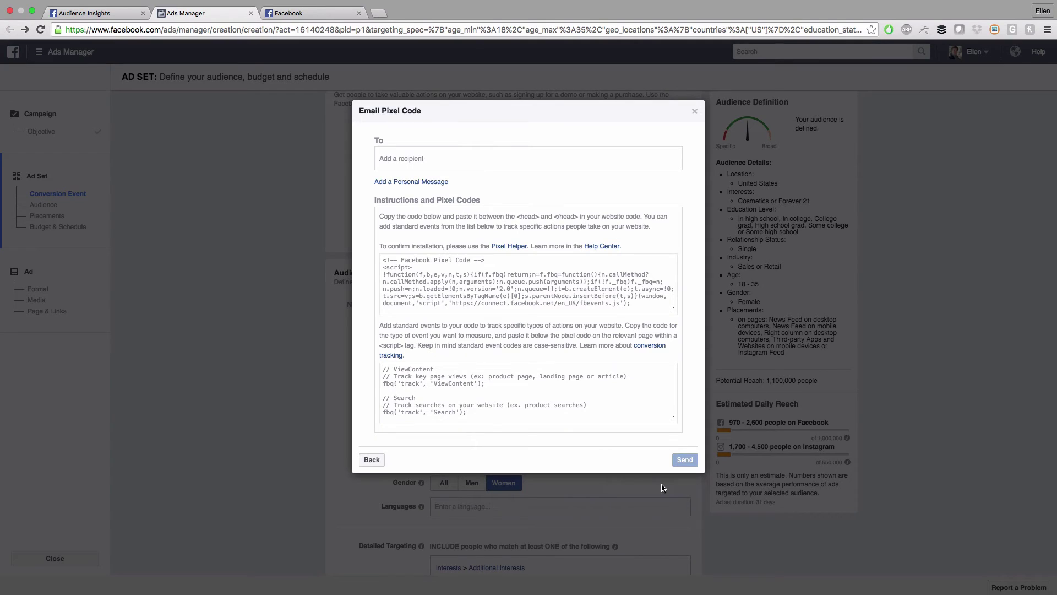
pyautogui.click(429, 155)
pyautogui.press('Return')
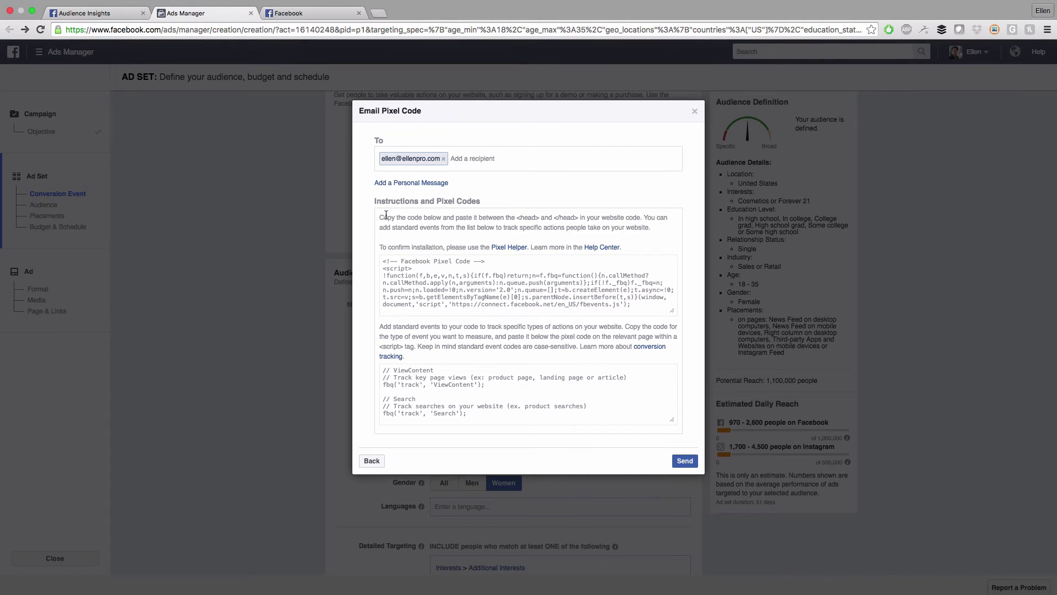
pyautogui.moveTo(386, 215); pyautogui.dragTo(422, 225)
pyautogui.click(427, 218)
pyautogui.moveTo(516, 218); pyautogui.dragTo(582, 216)
pyautogui.click(620, 219)
# Copy the pixel base code and the standard events code
pyautogui.click(412, 275)
pyautogui.rightClick(428, 276)
pyautogui.click(459, 302)
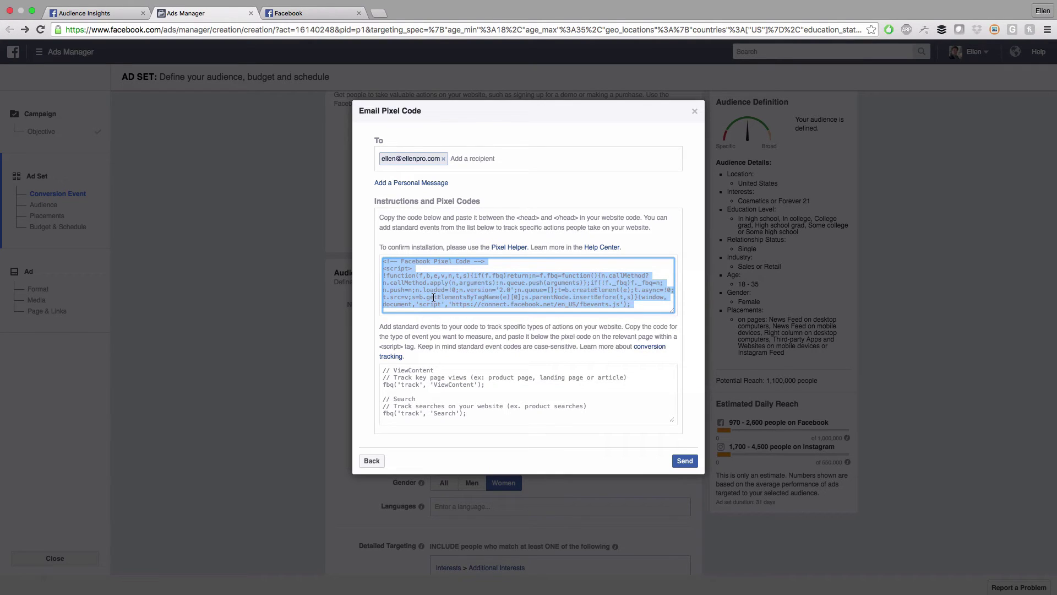
pyautogui.click(408, 383)
pyautogui.rightClick(392, 373)
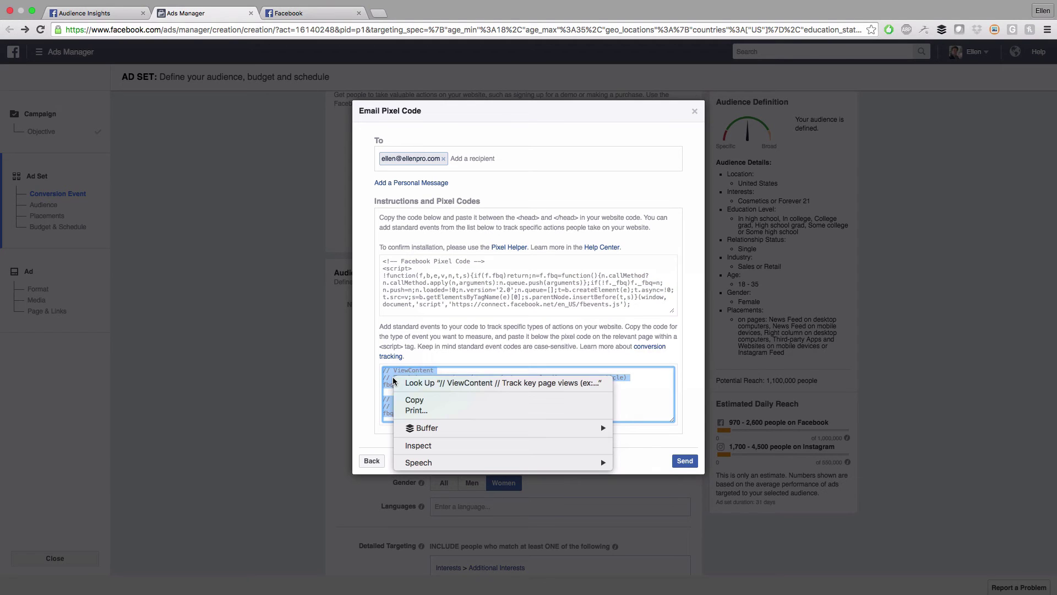
pyautogui.click(417, 402)
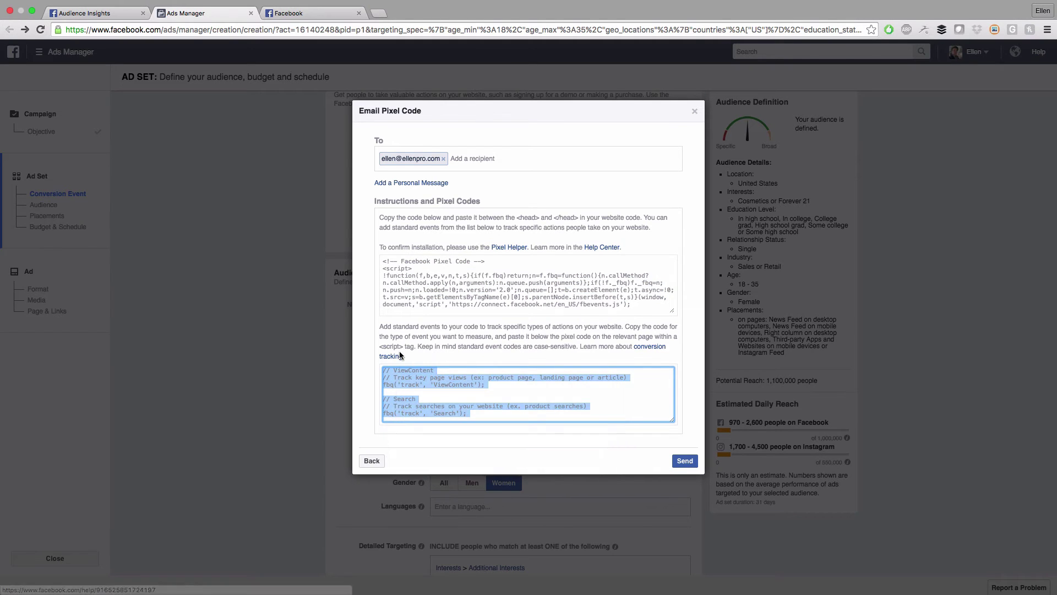
pyautogui.click(592, 338)
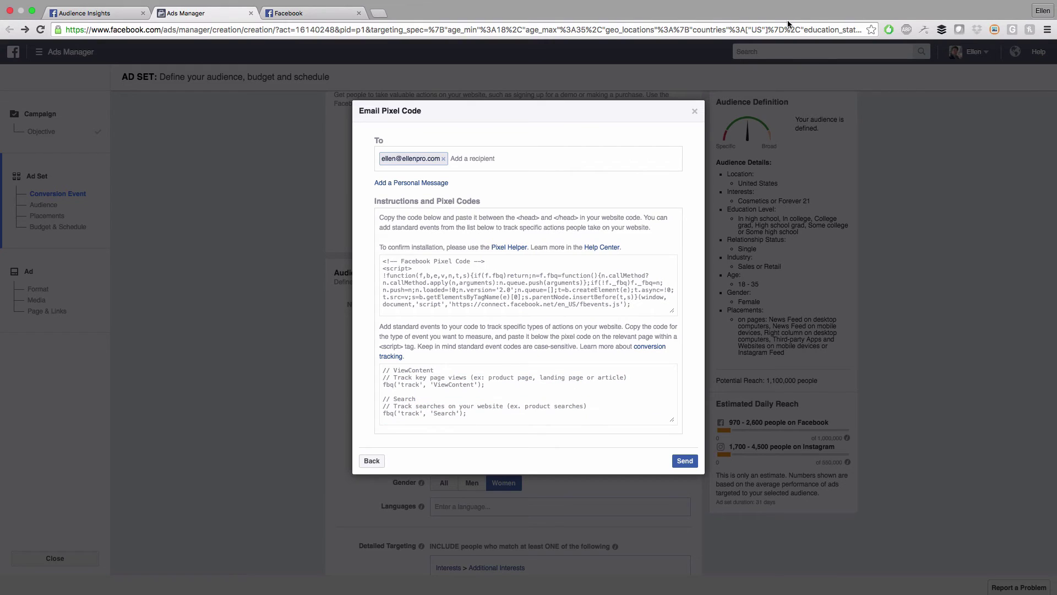
# Close the pixel code window and choose View Content as the conversion event
pyautogui.click(694, 112)
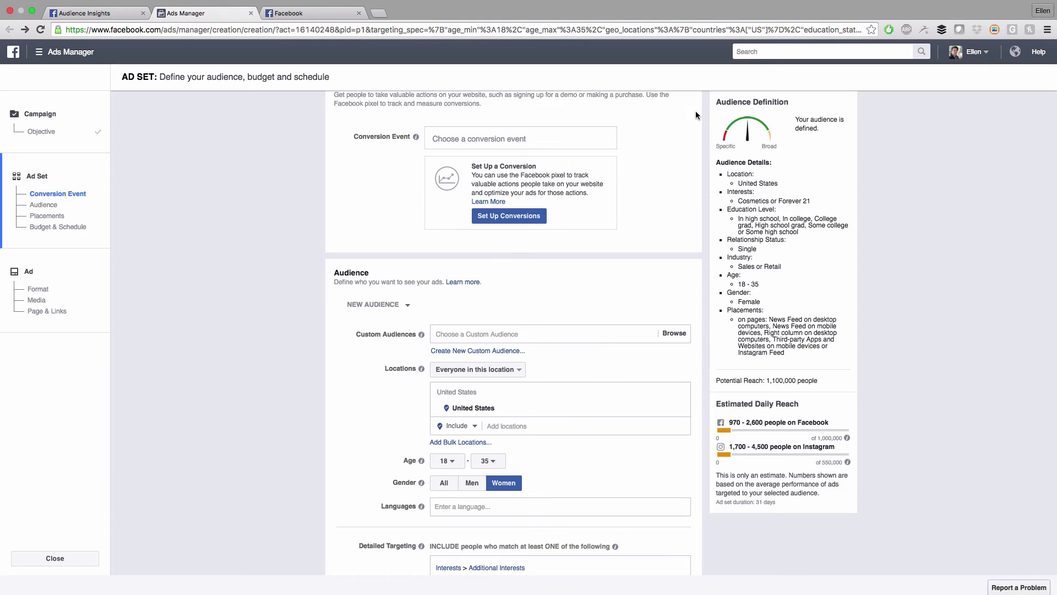
pyautogui.click(522, 142)
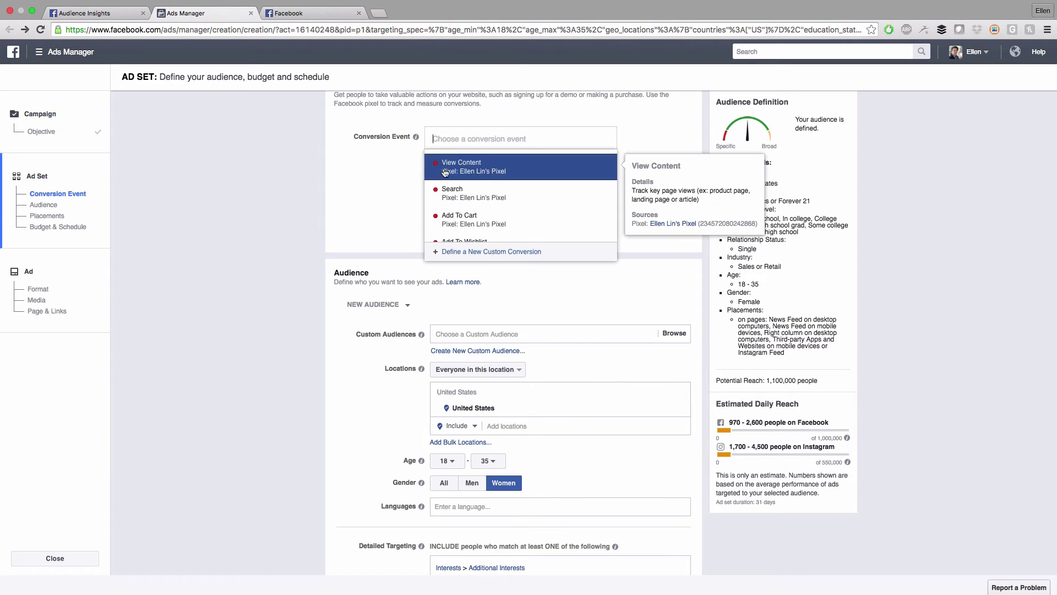
pyautogui.click(534, 174)
pyautogui.scroll(-2, 283, 259)
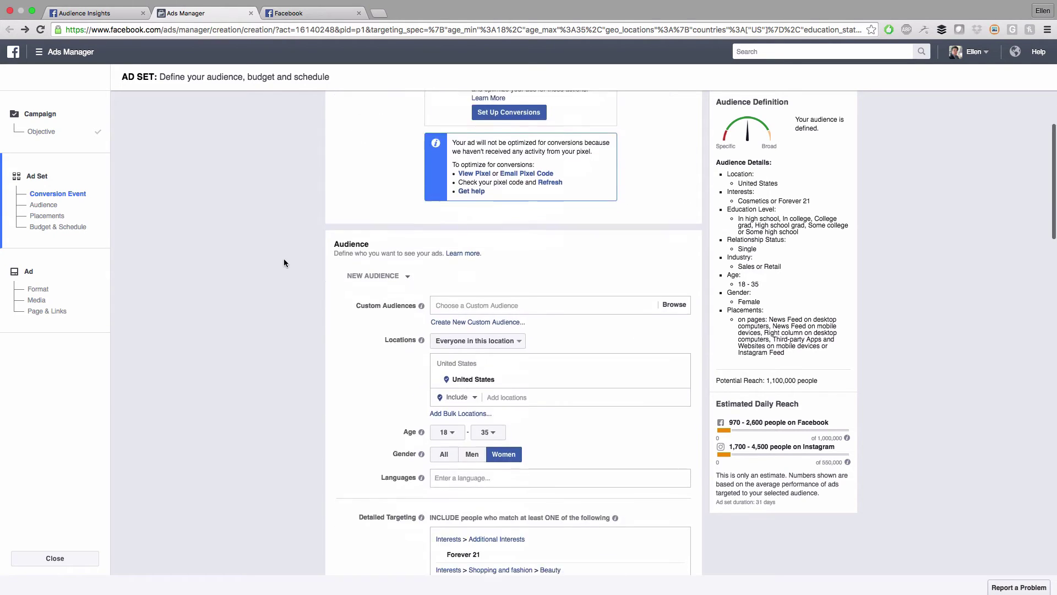
# Target the ad set at the saved Cosmetic Audience Test 1 audience
pyautogui.click(409, 256)
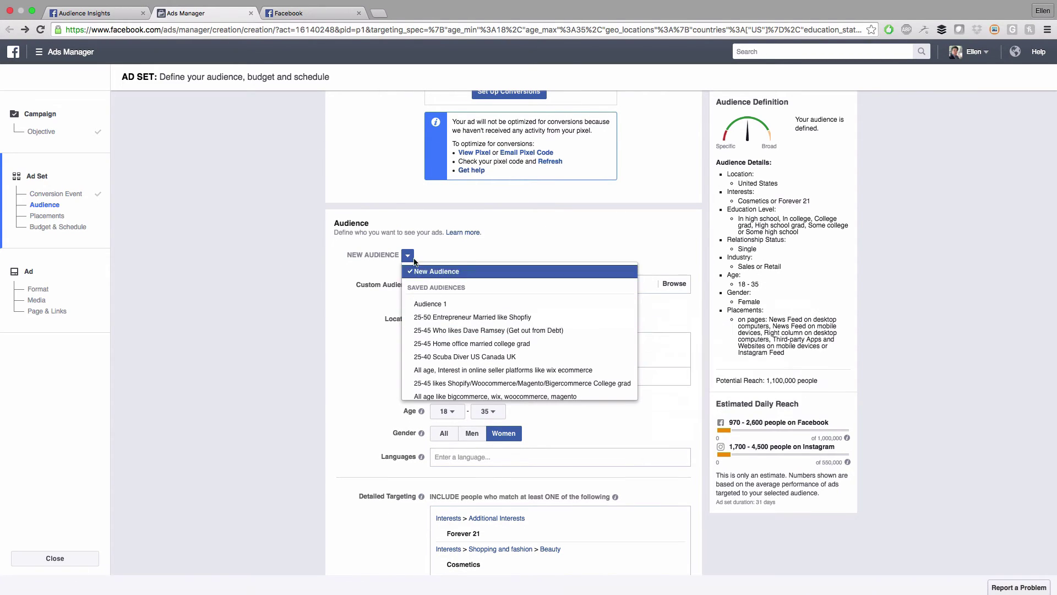
pyautogui.click(419, 259)
pyautogui.click(408, 256)
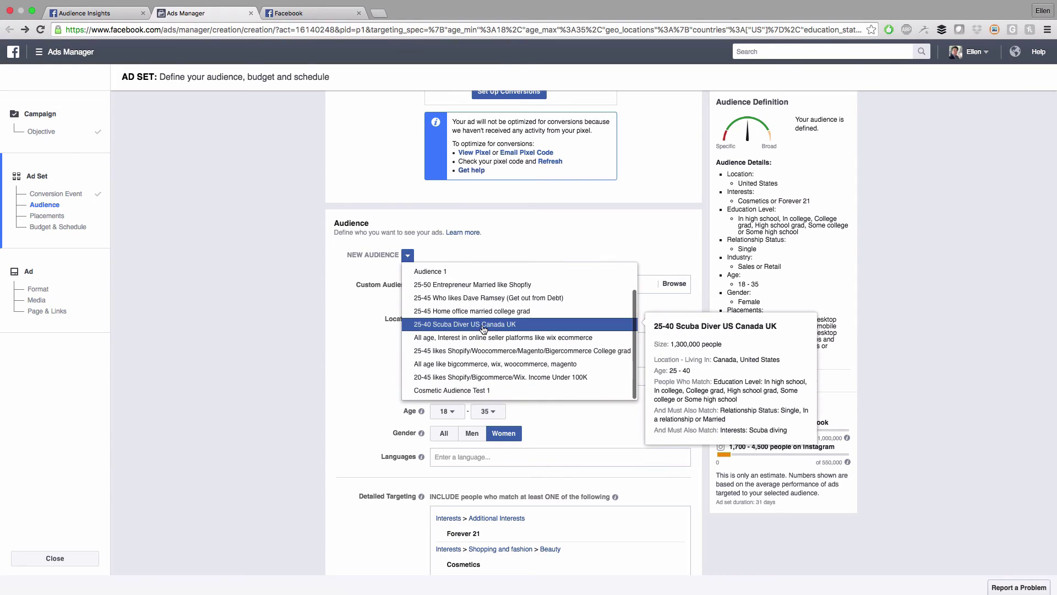
pyautogui.click(489, 392)
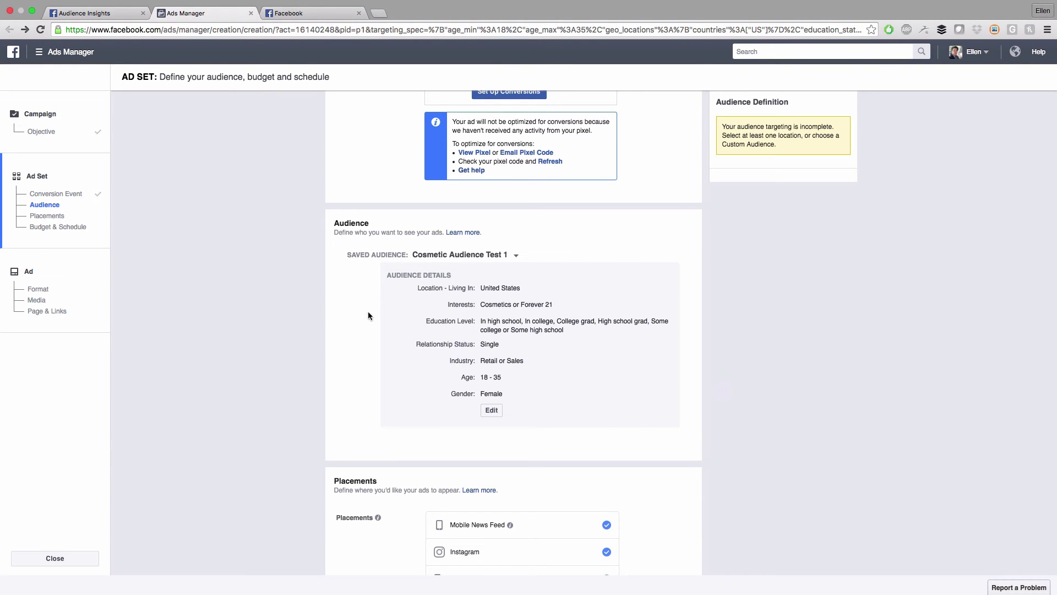
# Scroll through the Placements options, then switch over to the Facebook news feed
pyautogui.scroll(-5, 506, 343)
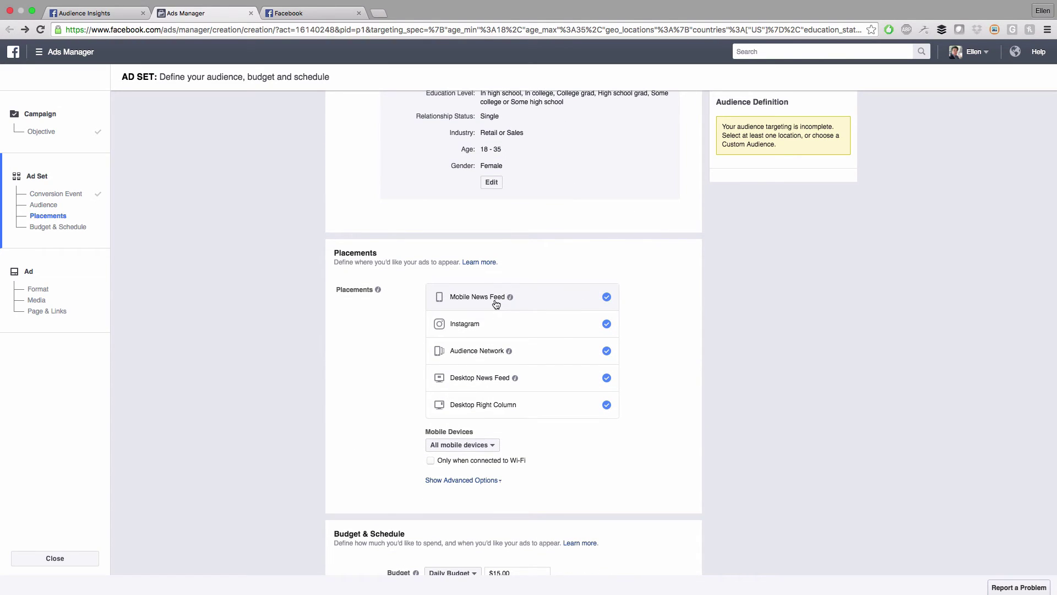
pyautogui.moveTo(510, 298)
pyautogui.scroll(-1, 557, 325)
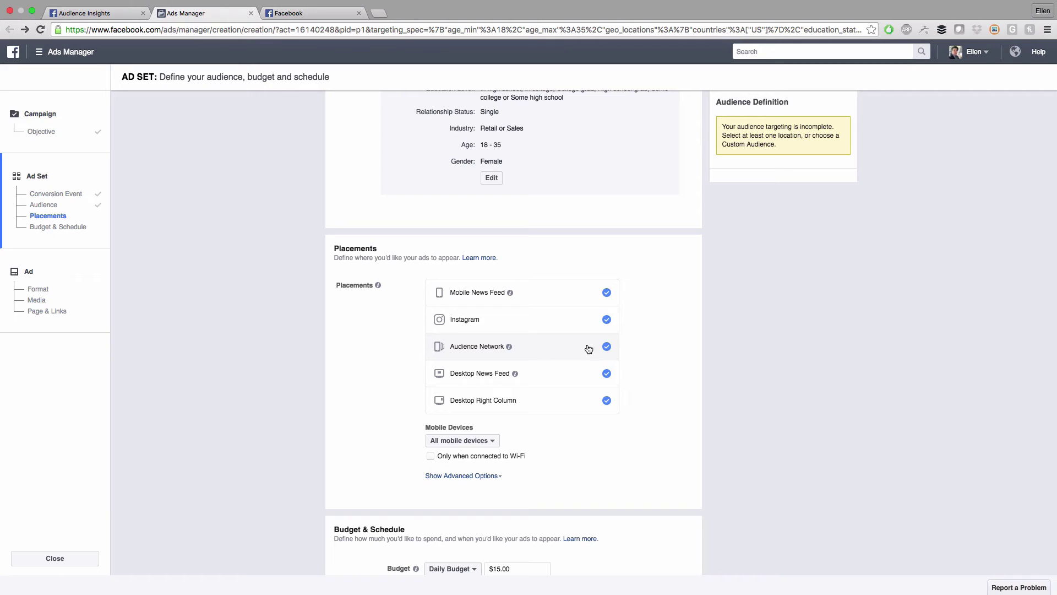
pyautogui.moveTo(510, 348)
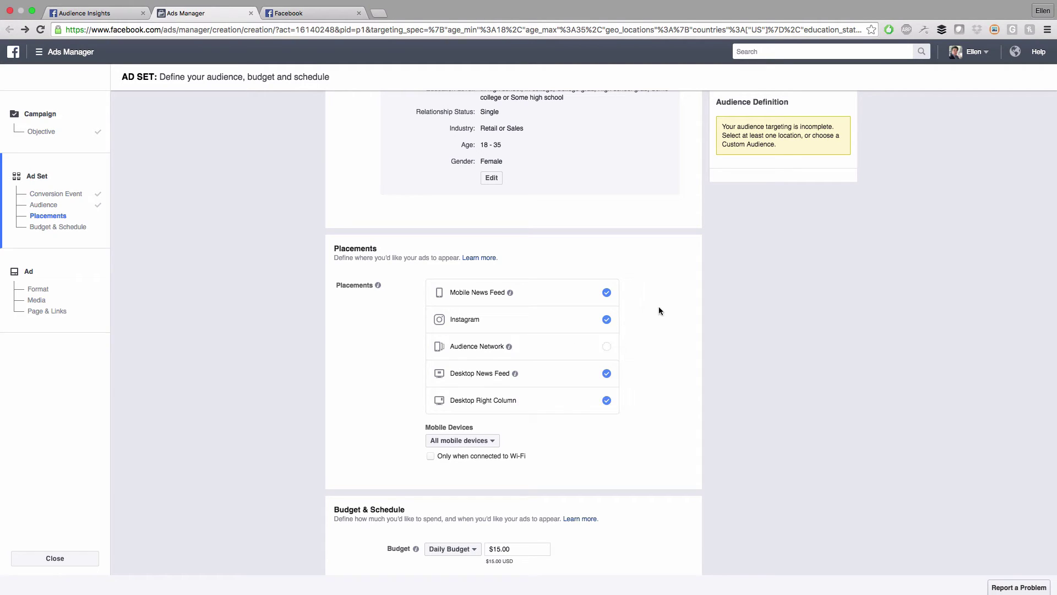
pyautogui.scroll(-1, 457, 373)
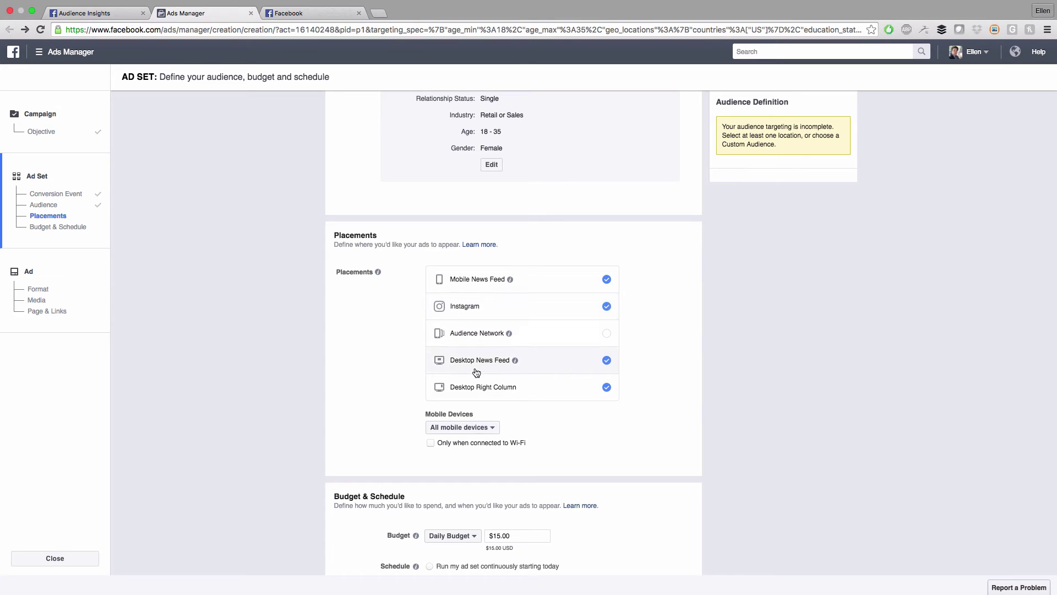
pyautogui.click(316, 11)
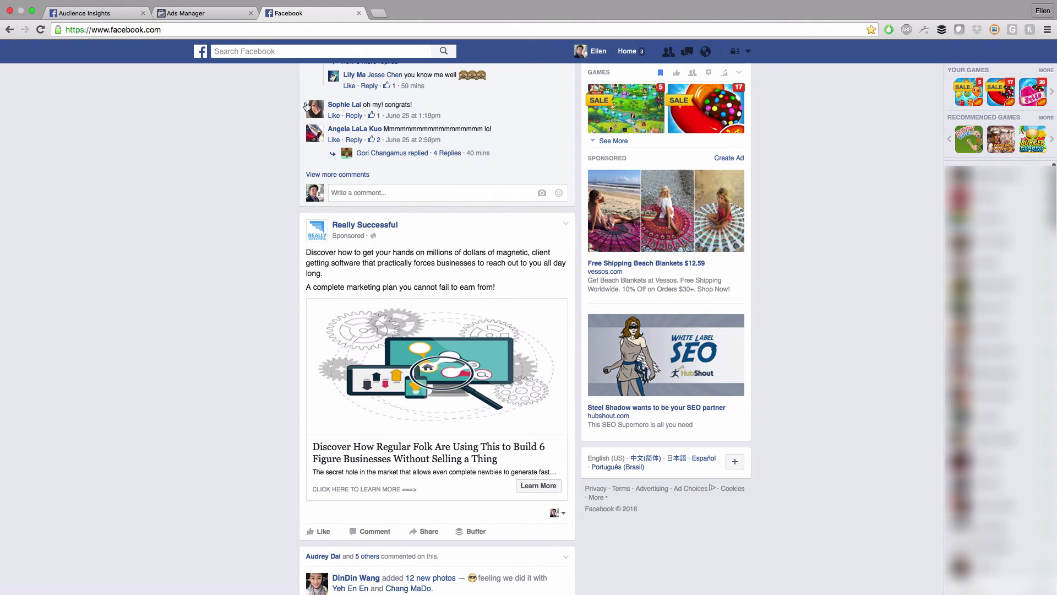
# Browse the sponsored ads in the news feed, then return to the Ads Manager ad set
pyautogui.click(186, 13)
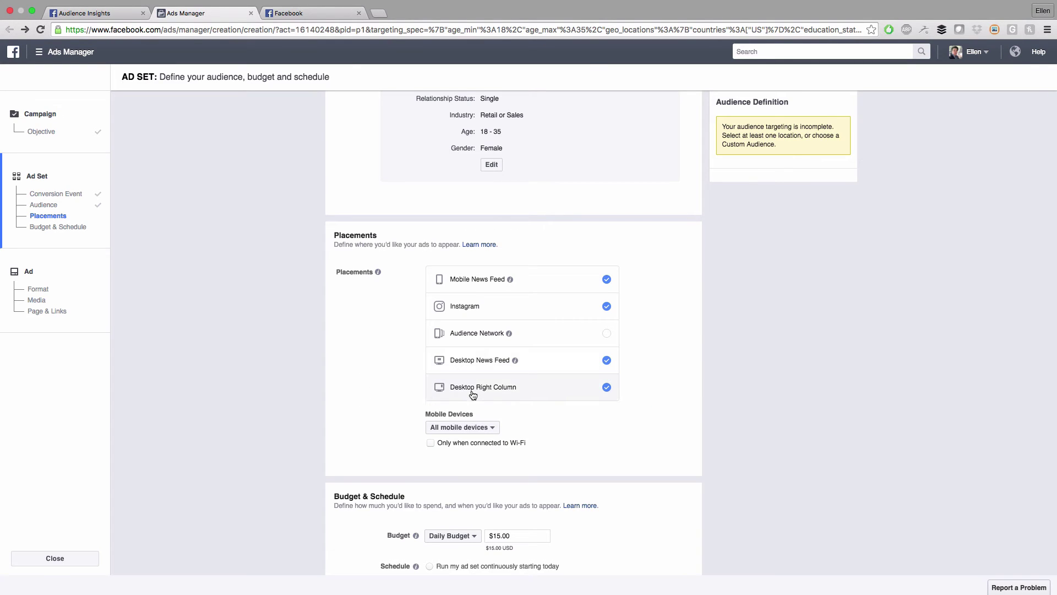
pyautogui.click(308, 13)
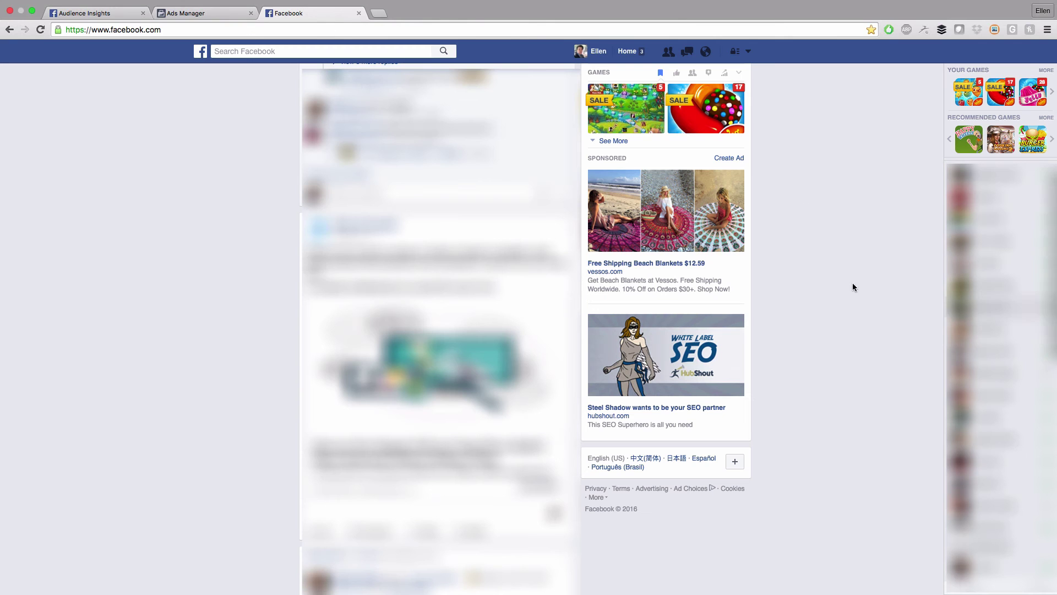
pyautogui.scroll(5, 814, 336)
pyautogui.scroll(-4, 560, 371)
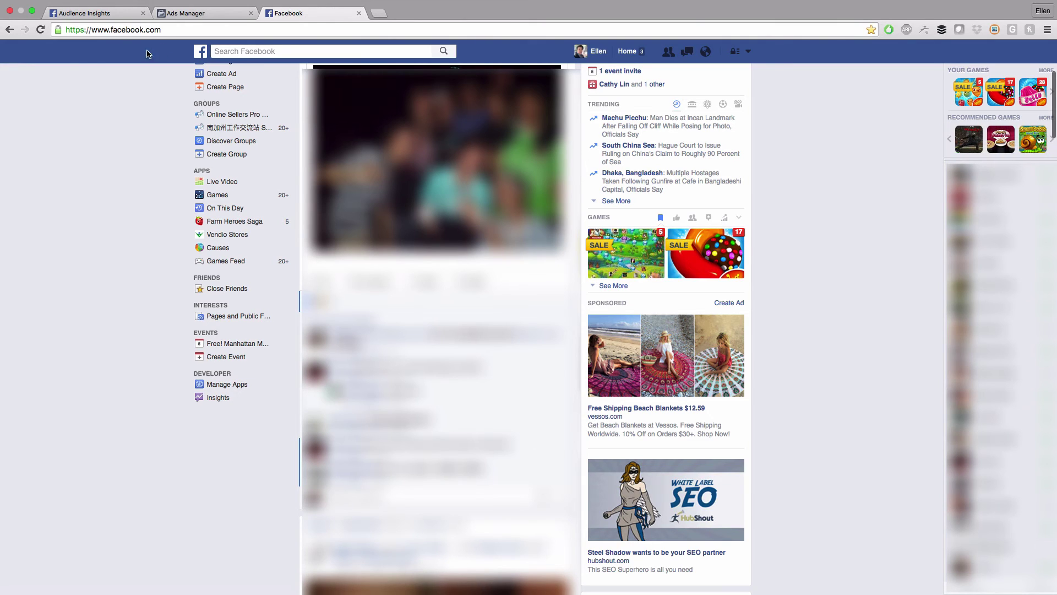
pyautogui.click(182, 13)
pyautogui.scroll(-3, 576, 380)
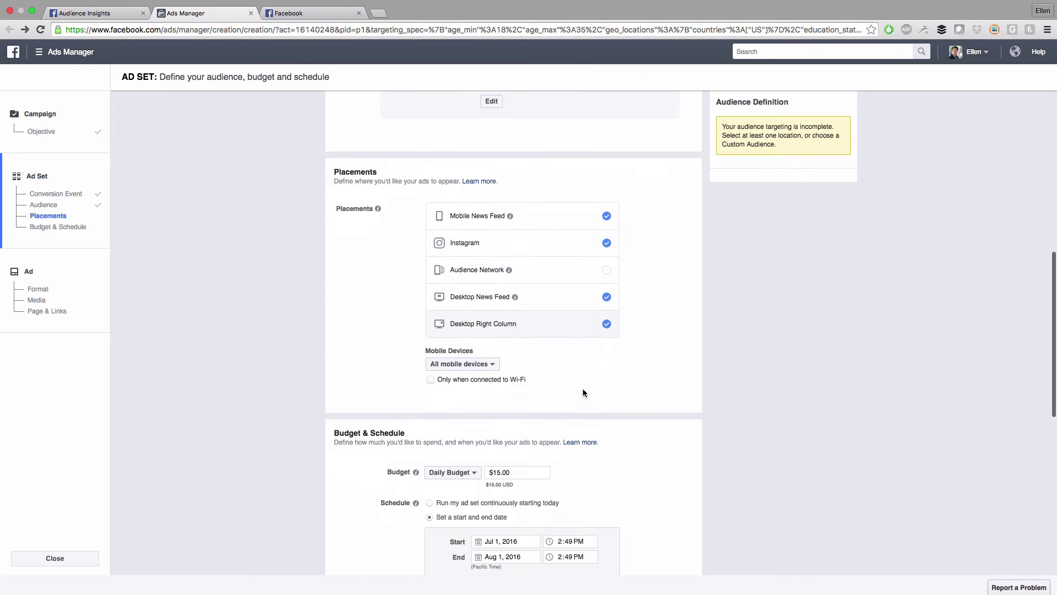
pyautogui.scroll(-1, 548, 394)
pyautogui.click(490, 330)
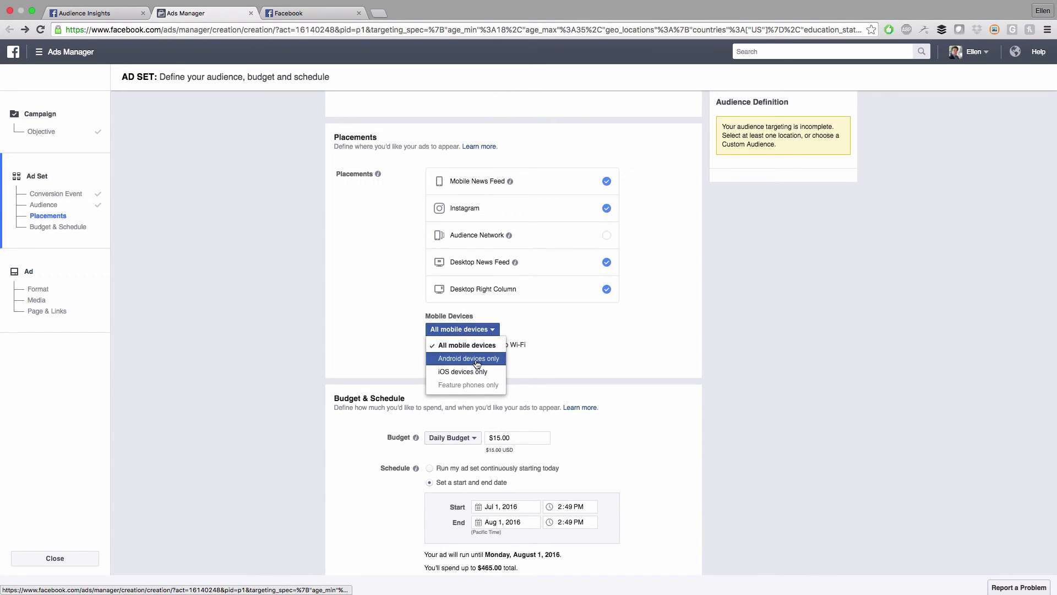
pyautogui.click(537, 328)
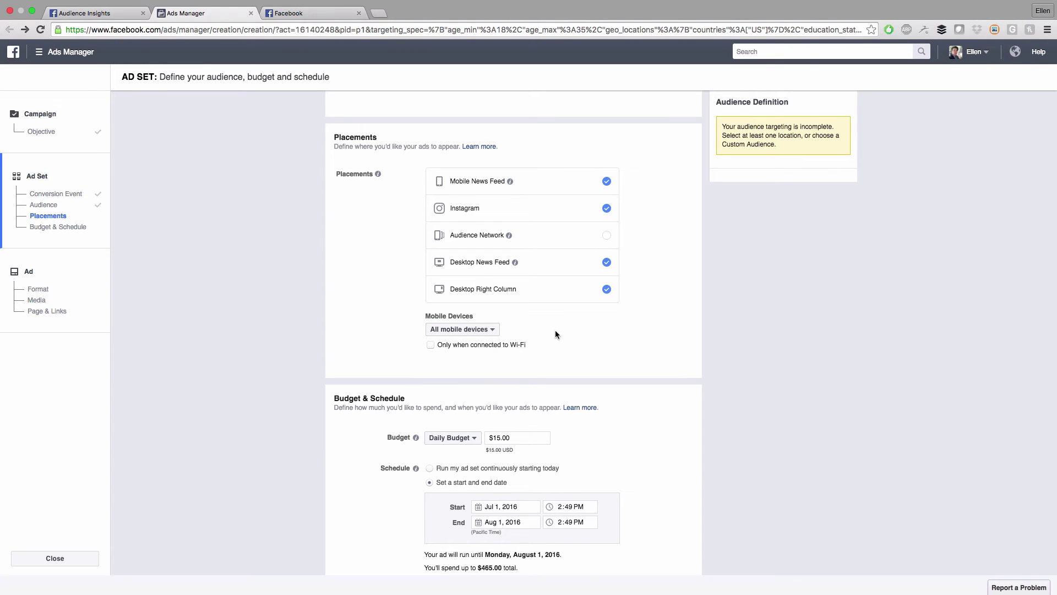
pyautogui.scroll(-1, 556, 333)
pyautogui.scroll(-2, 370, 335)
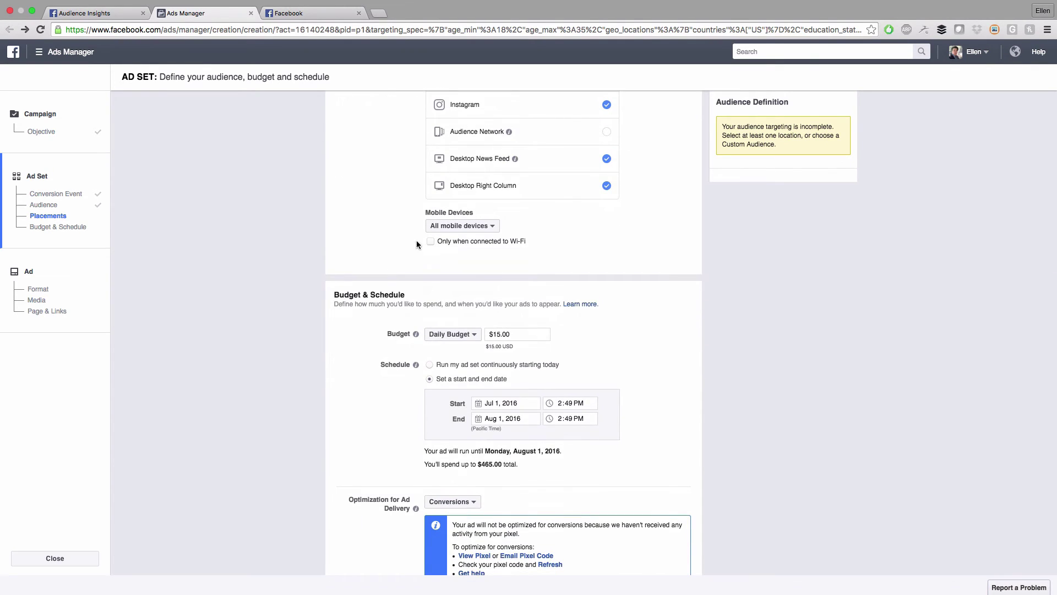
pyautogui.scroll(-2, 534, 291)
pyautogui.scroll(-1, 534, 291)
pyautogui.scroll(3, 362, 279)
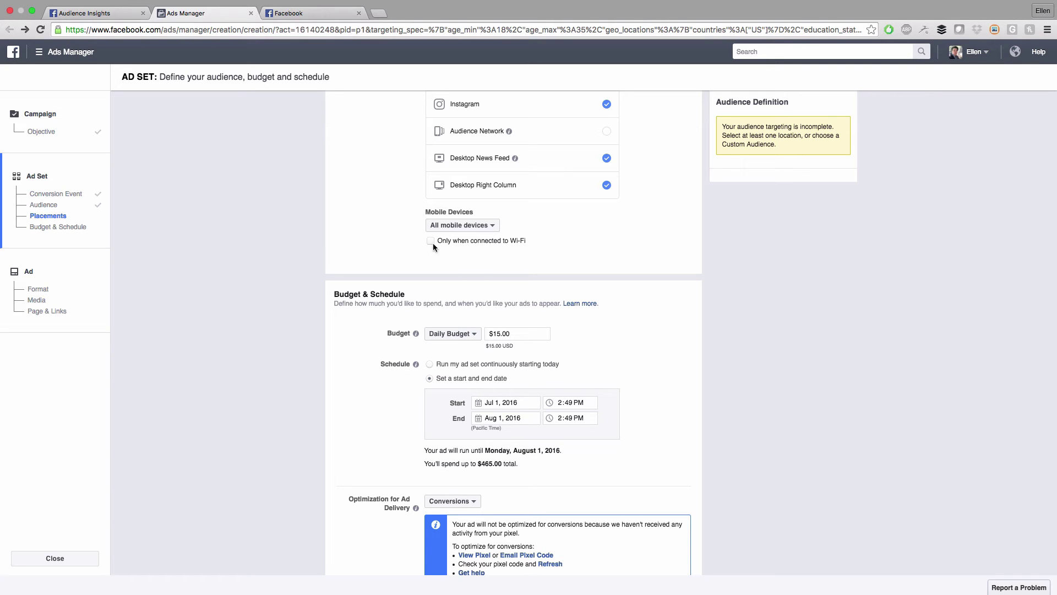
pyautogui.scroll(-3, 661, 282)
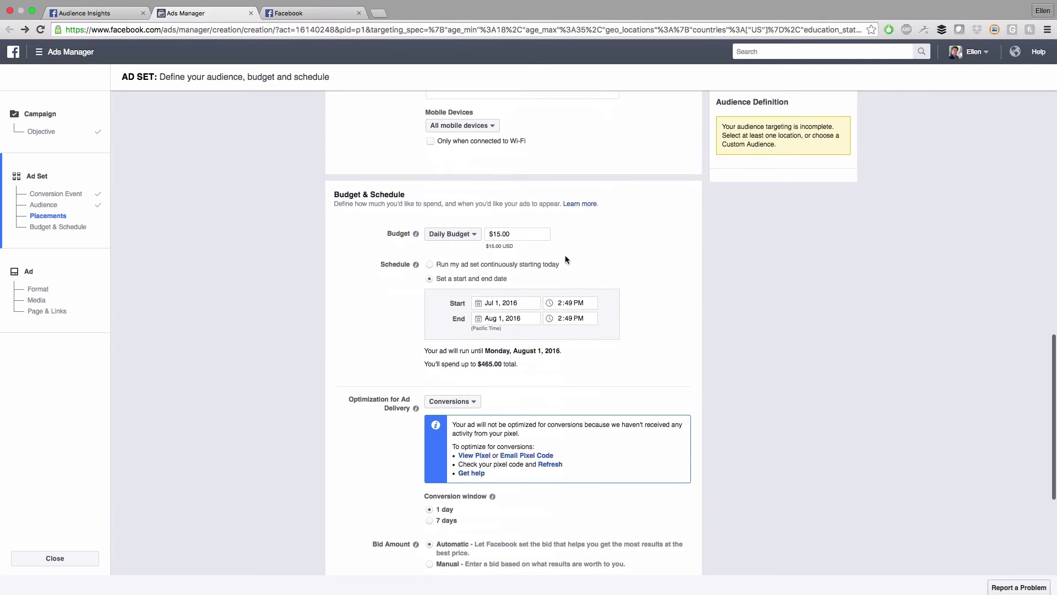
# Review the $15.00 daily budget and keep the set start and end dates
pyautogui.scroll(-1, 568, 256)
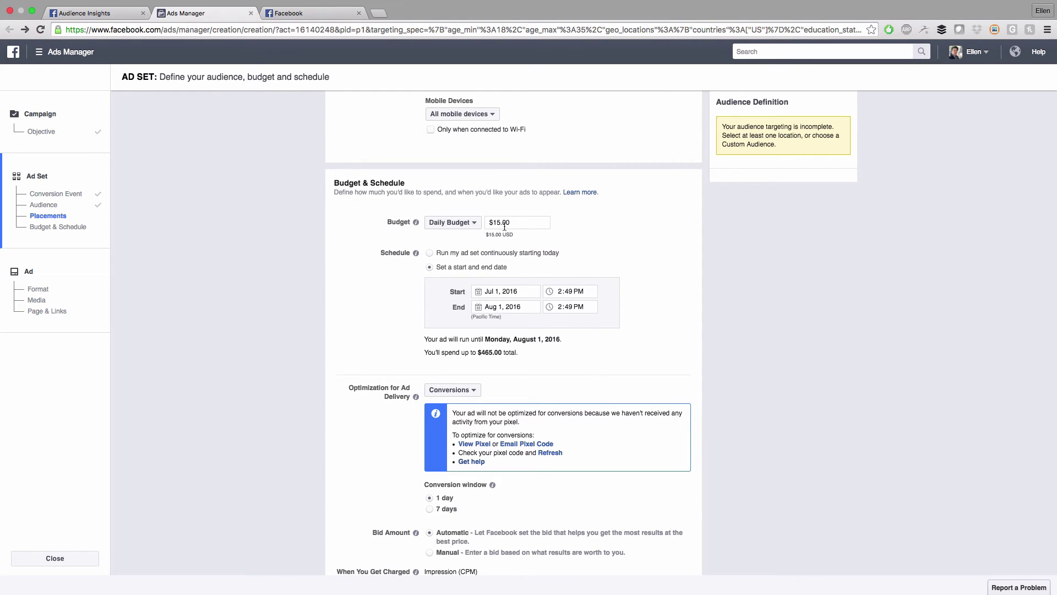
pyautogui.click(528, 222)
pyautogui.moveTo(487, 236); pyautogui.dragTo(494, 243)
pyautogui.scroll(-2, 414, 259)
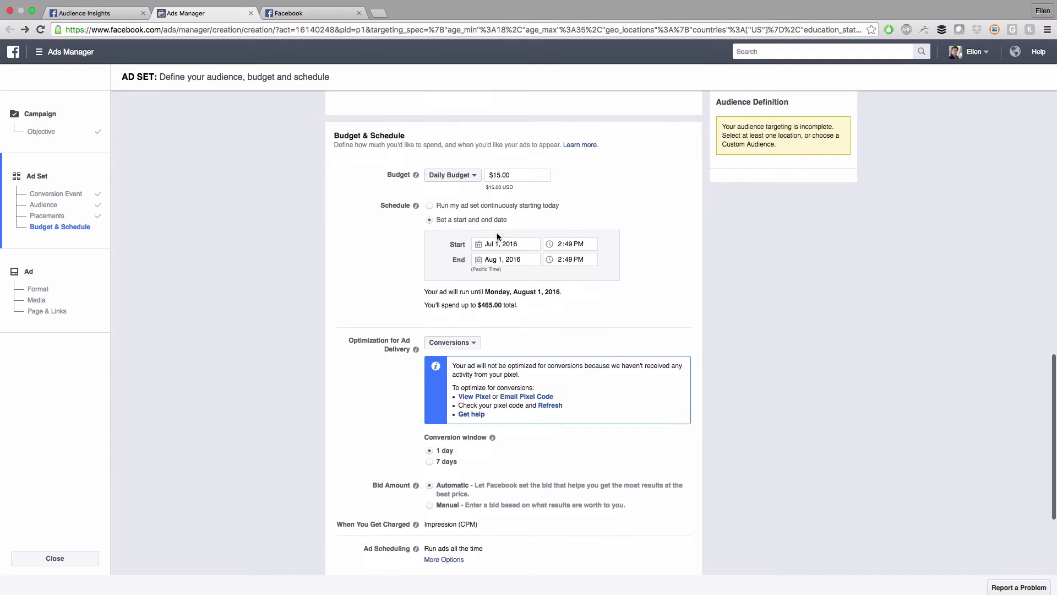
pyautogui.click(430, 206)
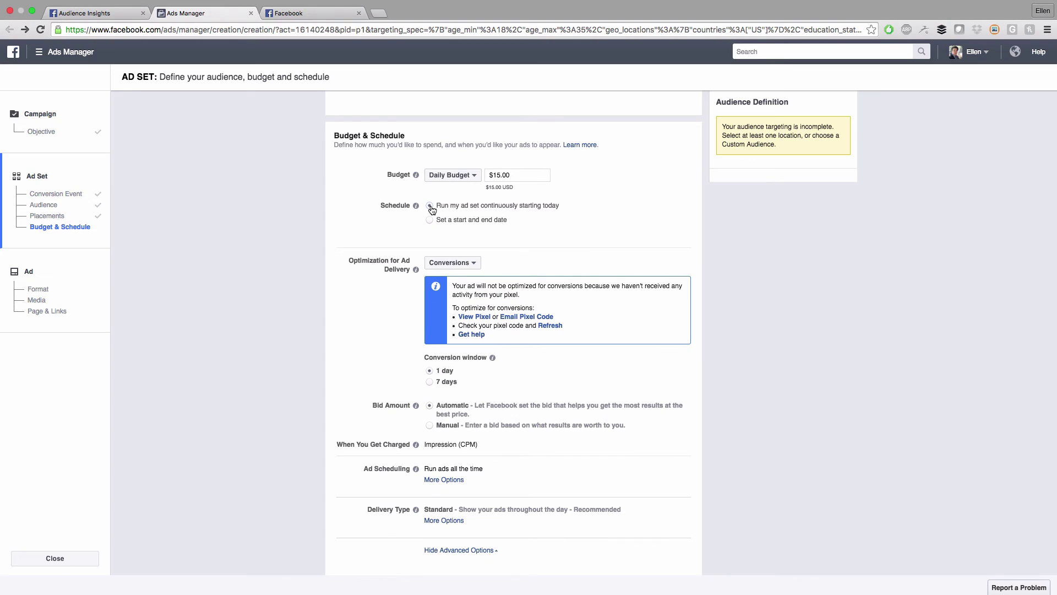
pyautogui.click(432, 220)
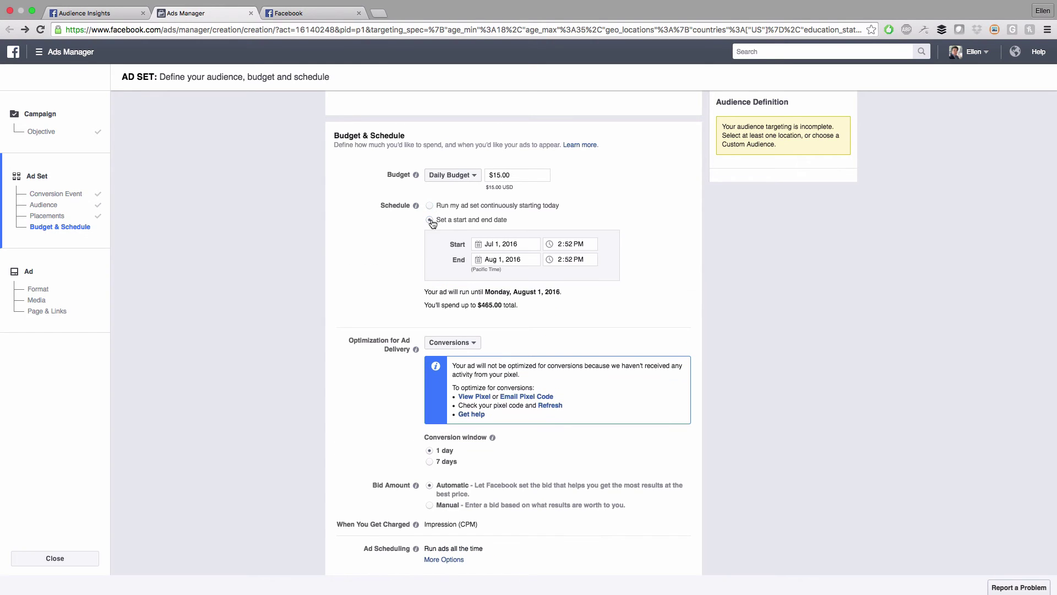
# Keep Conversions as the delivery optimization and continue to the Ad step
pyautogui.scroll(-2, 316, 253)
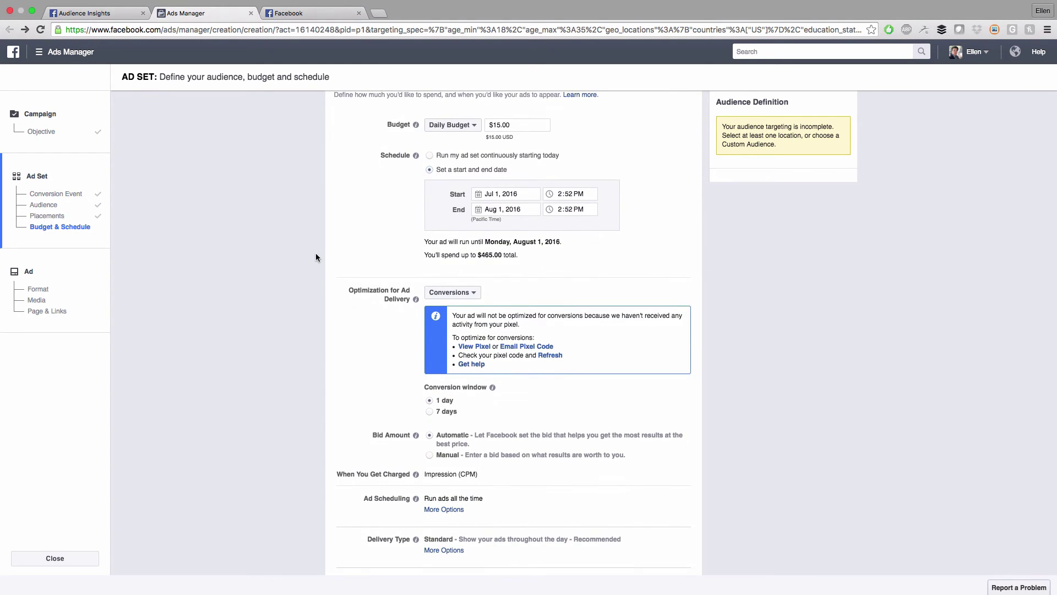
pyautogui.scroll(-1, 315, 256)
pyautogui.scroll(-1, 315, 257)
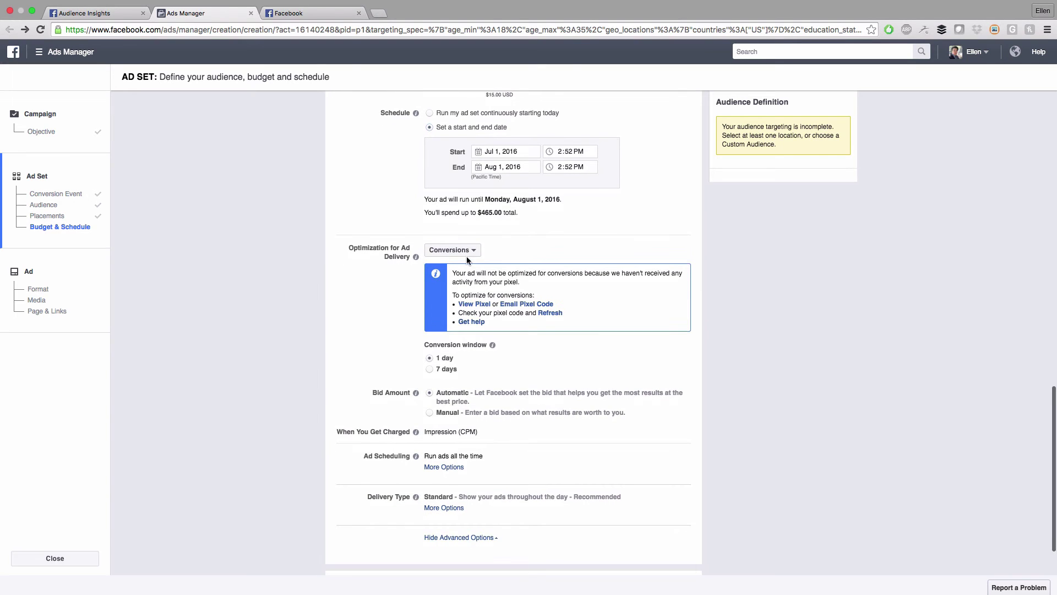
pyautogui.click(469, 250)
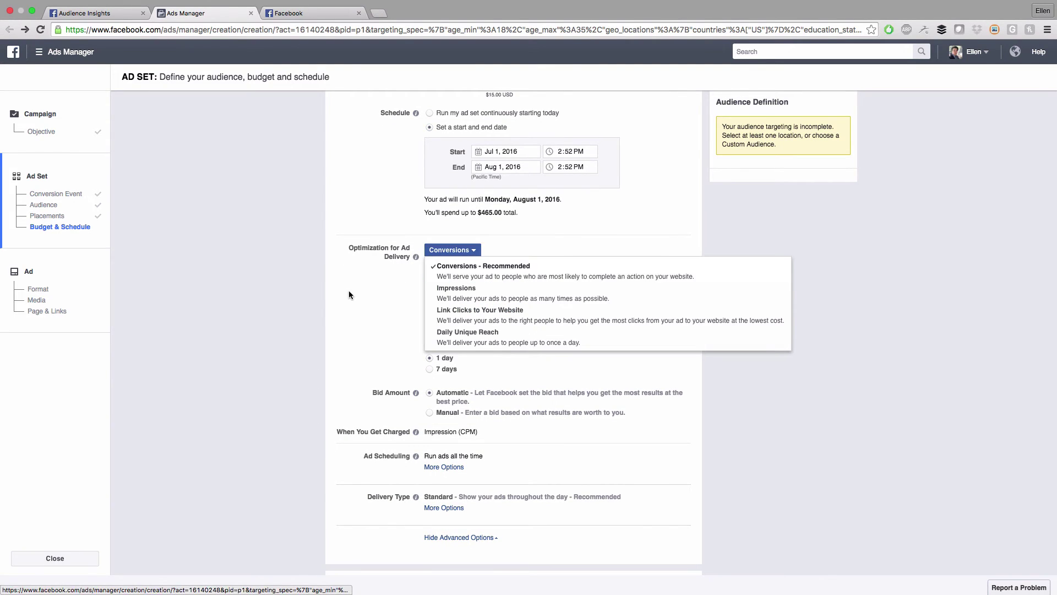
pyautogui.click(349, 290)
pyautogui.click(473, 252)
pyautogui.click(522, 269)
pyautogui.scroll(-2, 520, 266)
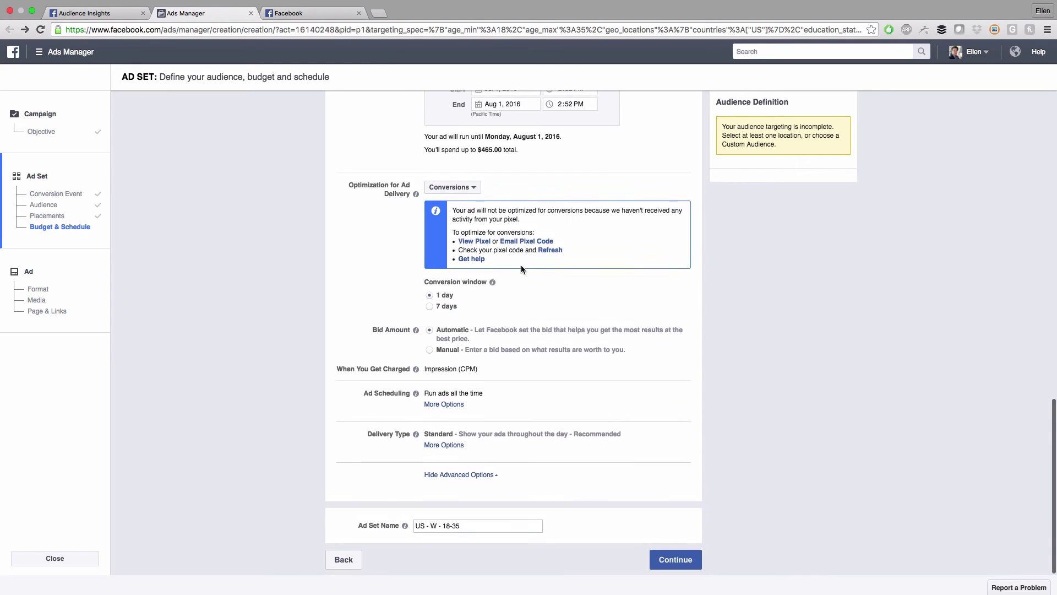
pyautogui.scroll(-1, 684, 336)
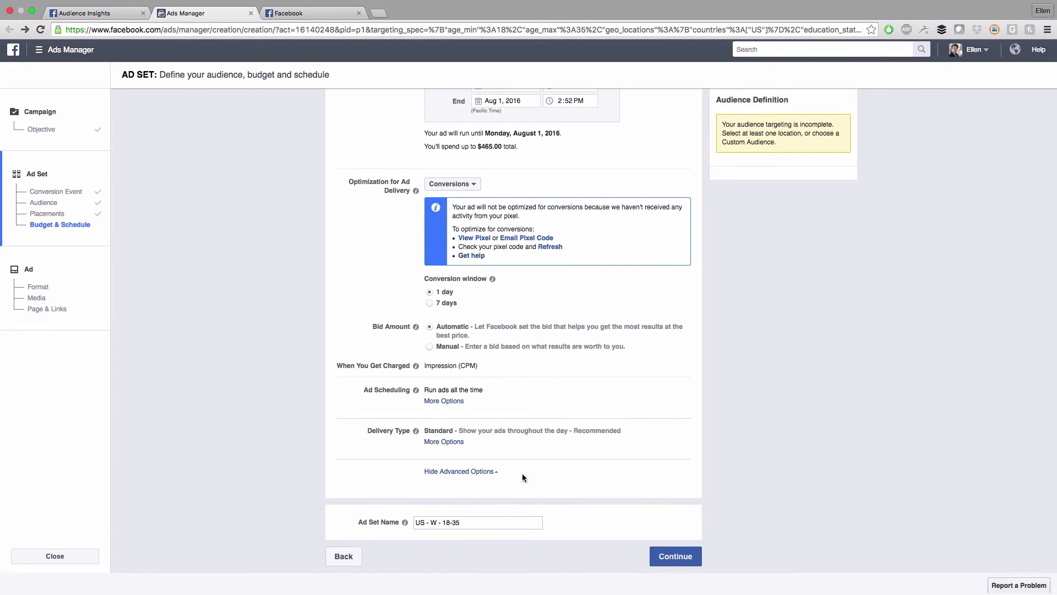
pyautogui.click(675, 561)
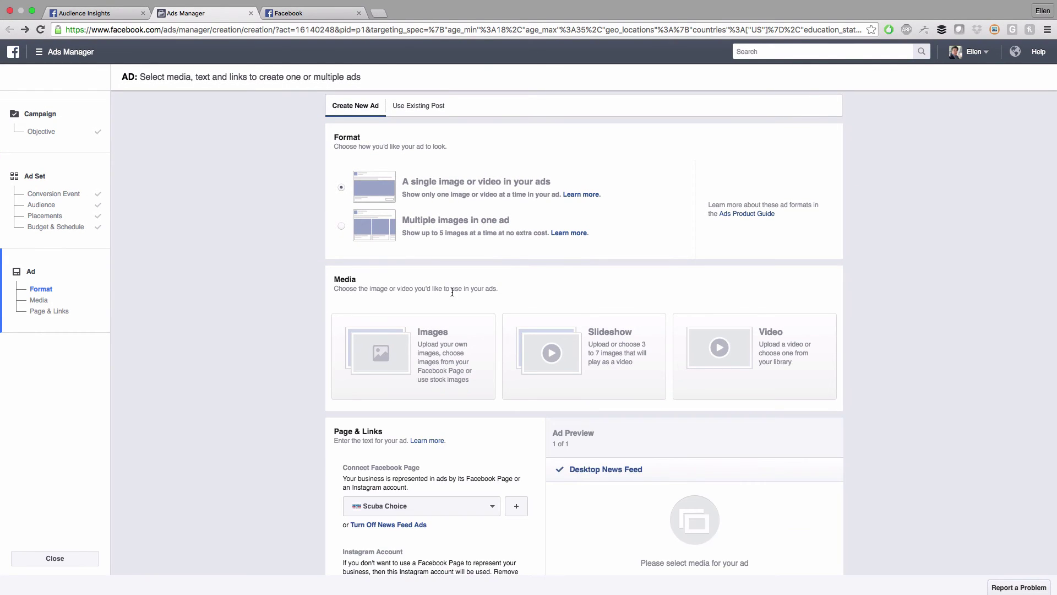
# Pick Images as the ad's media and open the Image Library picker
pyautogui.scroll(-3, 864, 299)
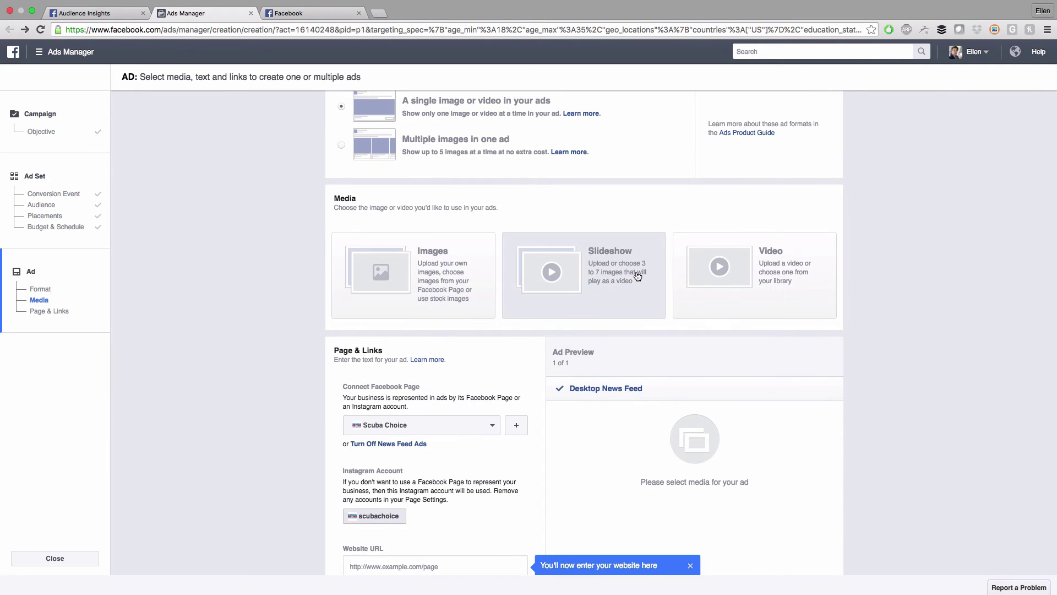
pyautogui.scroll(2, 894, 286)
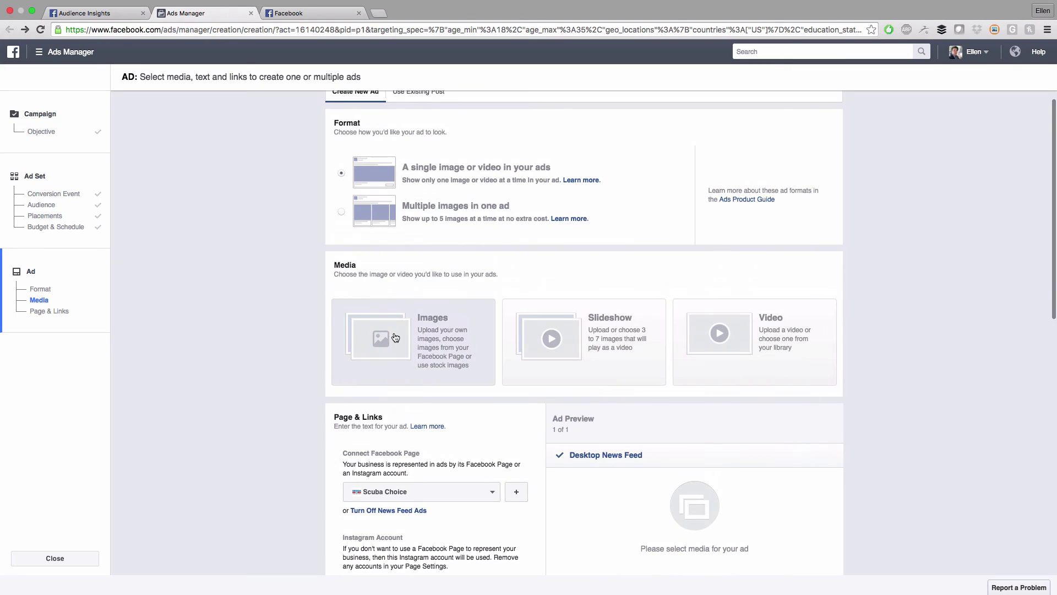
pyautogui.scroll(1, 249, 302)
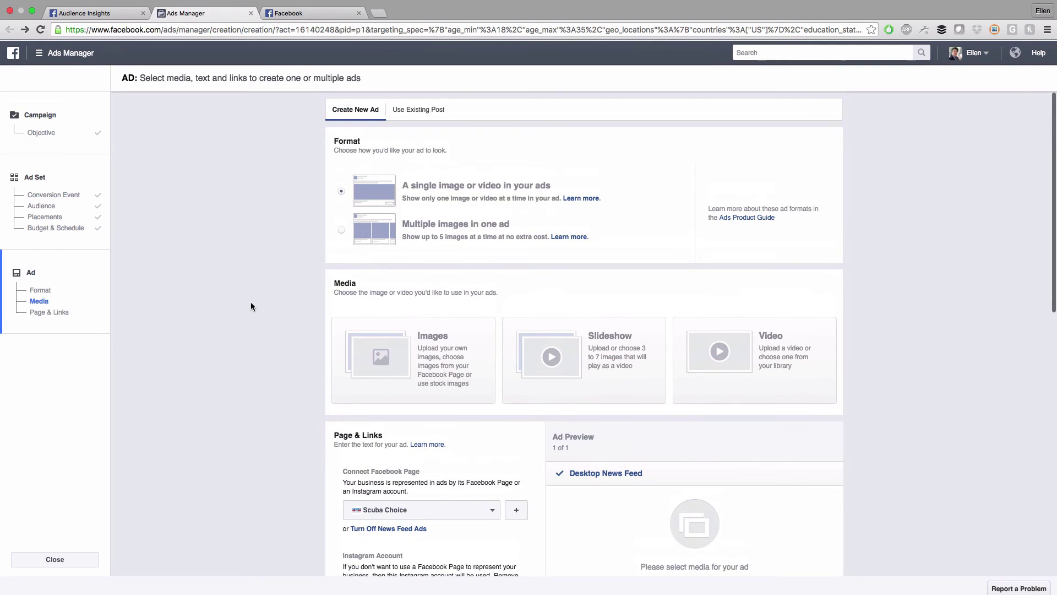
pyautogui.click(389, 357)
pyautogui.scroll(-1, 263, 339)
pyautogui.scroll(-1, 264, 339)
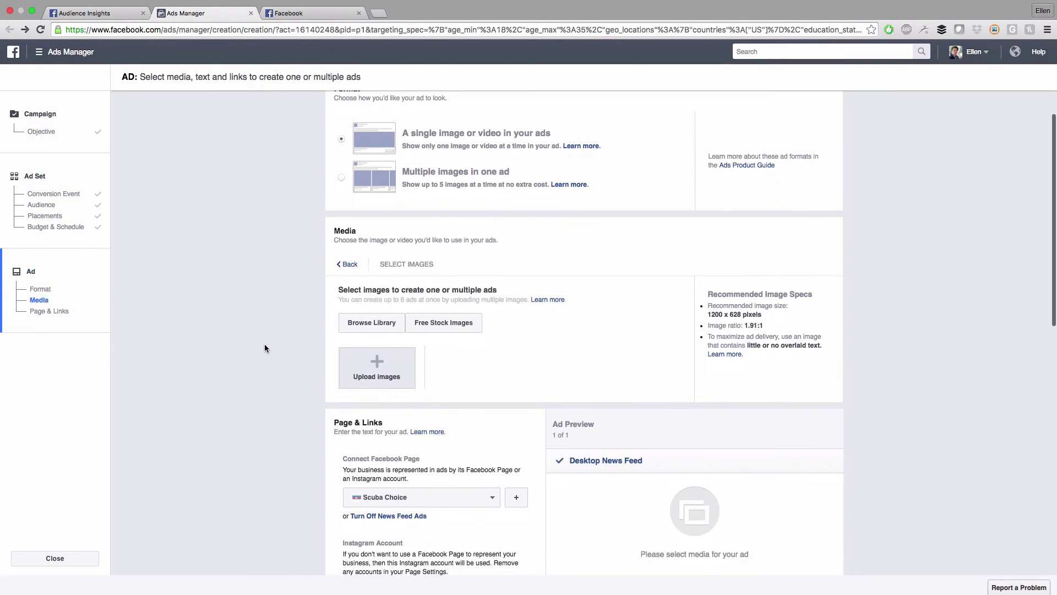
pyautogui.click(377, 330)
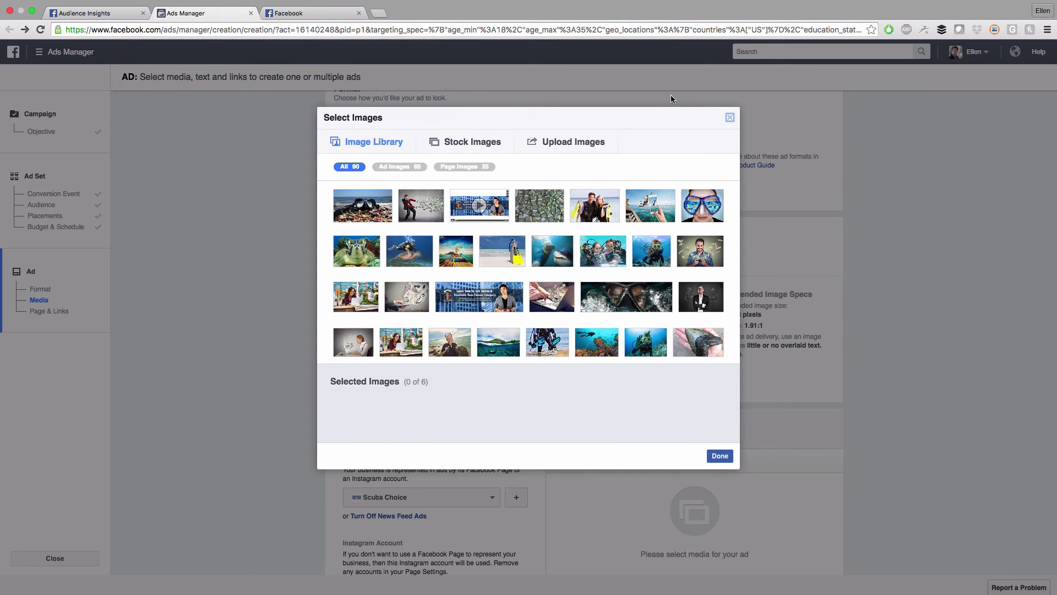
# After browsing stock and upload options, select the 1000 × 719 magnet-and-money photo from the library
pyautogui.click(731, 118)
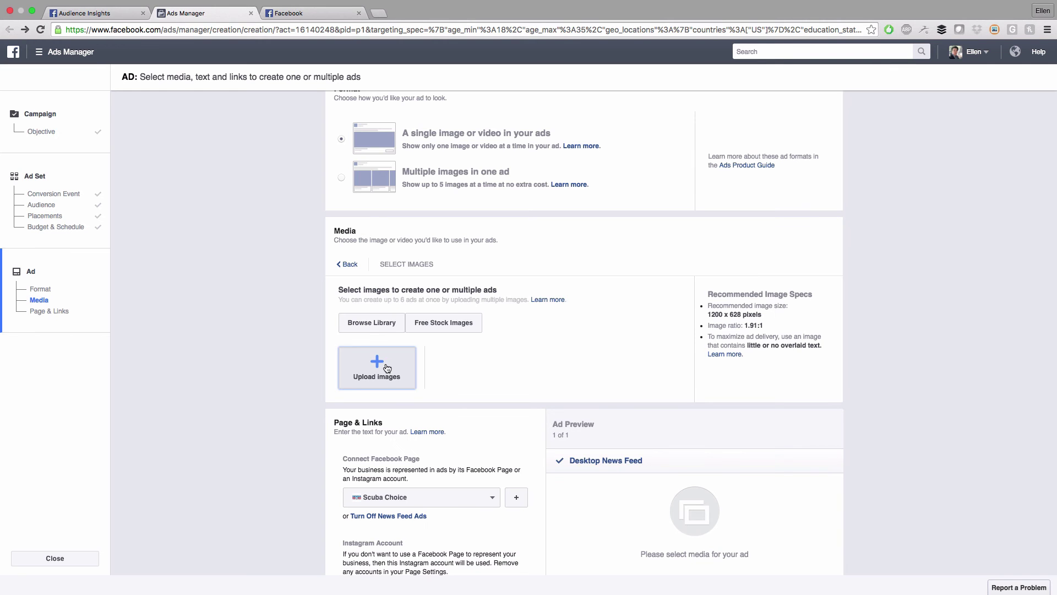
pyautogui.click(469, 329)
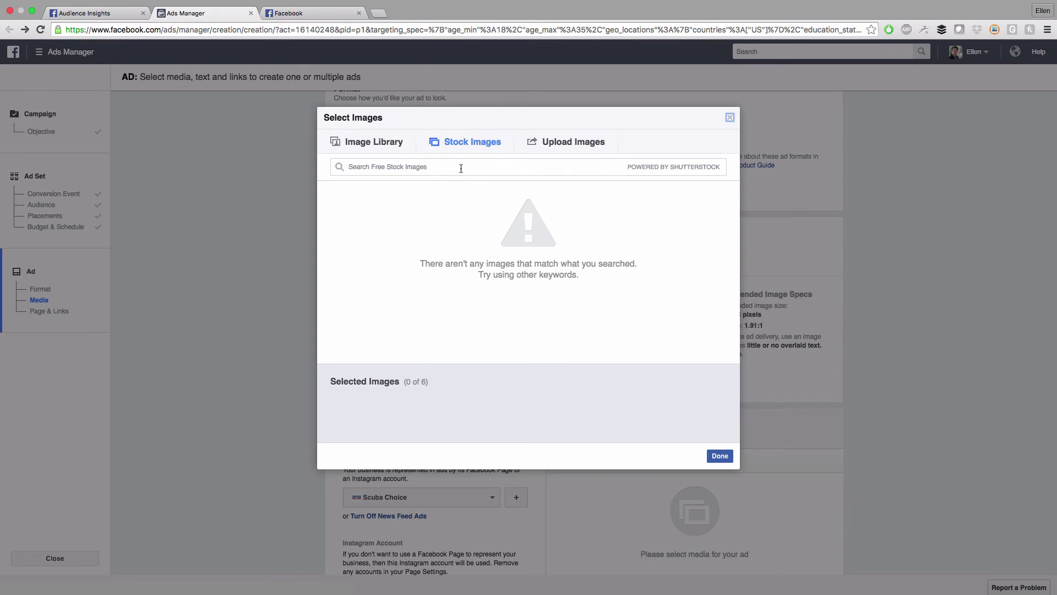
pyautogui.click(473, 144)
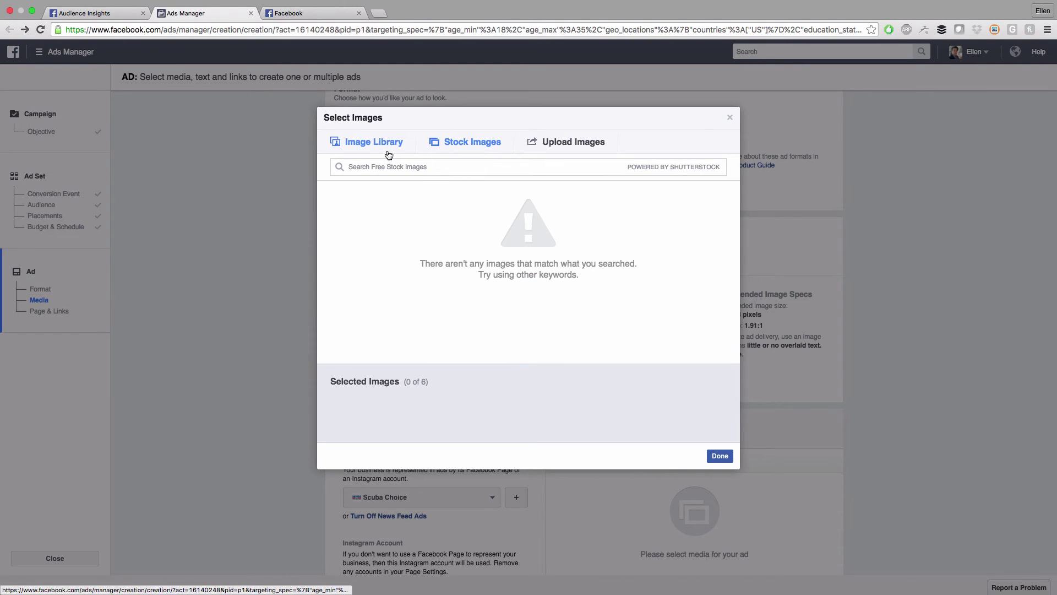
pyautogui.click(432, 163)
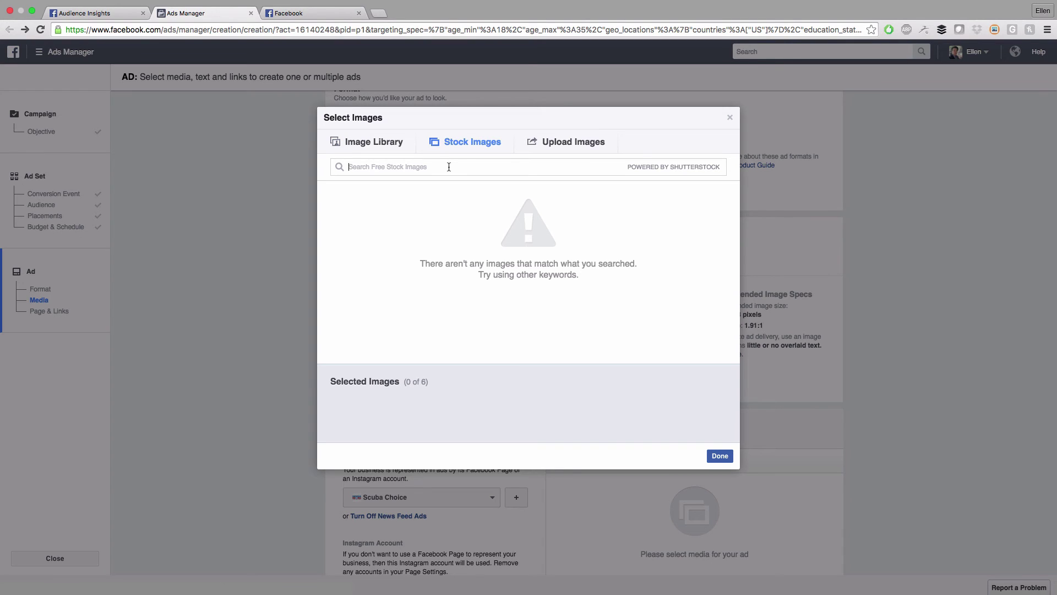
pyautogui.click(365, 145)
pyautogui.click(493, 143)
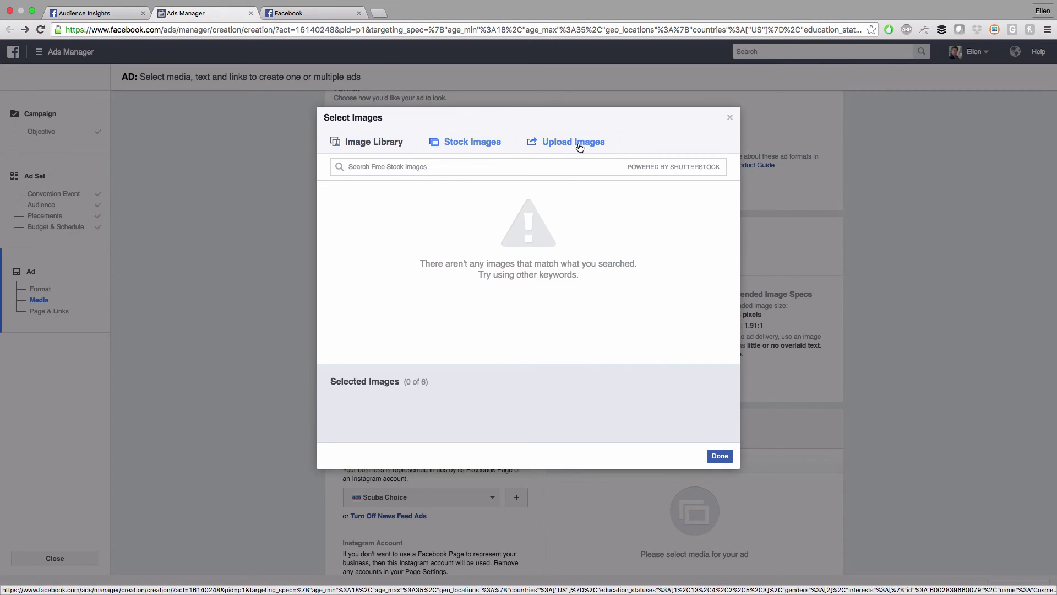
pyautogui.click(572, 144)
pyautogui.click(464, 144)
pyautogui.click(386, 146)
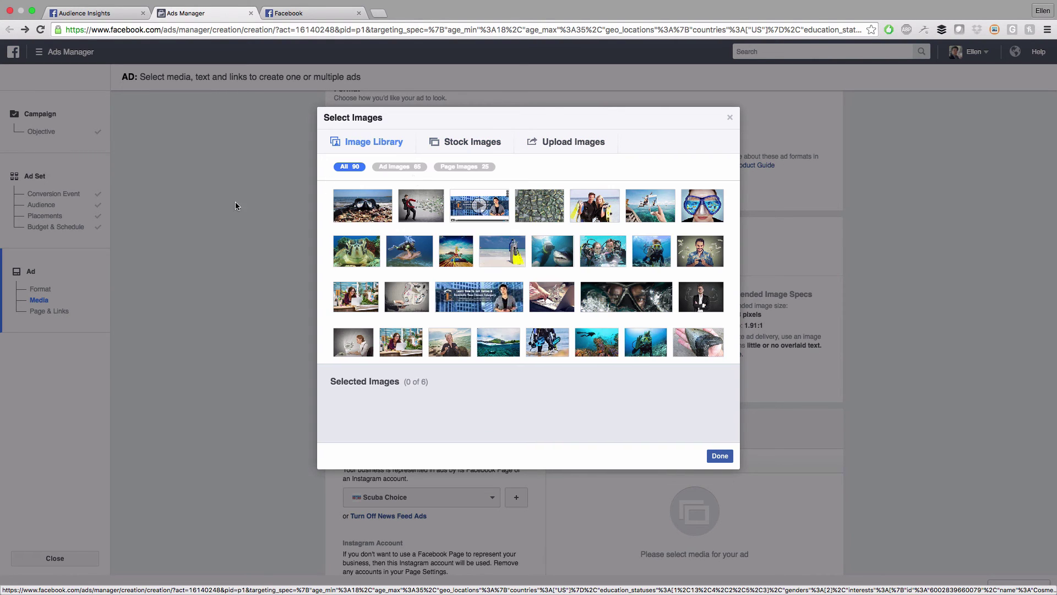
pyautogui.click(420, 209)
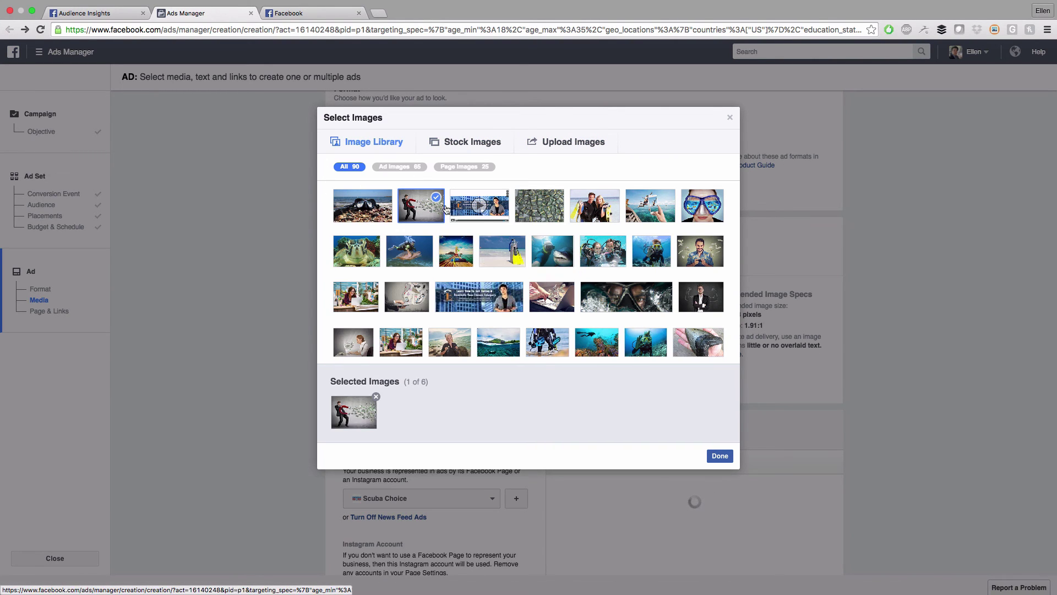
pyautogui.click(720, 455)
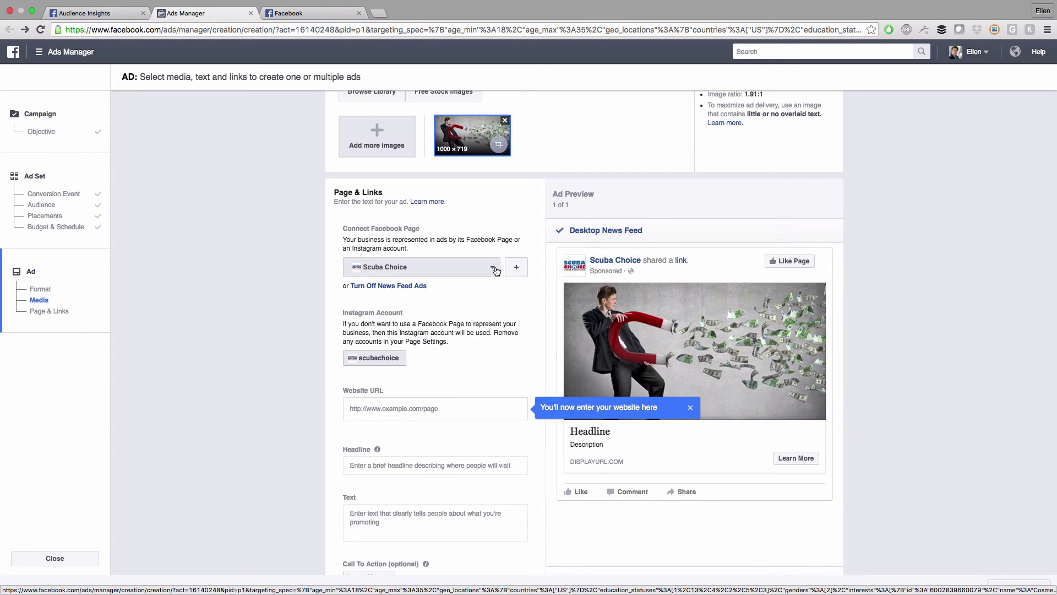
# Switch the ad's Facebook Page from Scuba Choice to the user's own brand Page
pyautogui.click(496, 271)
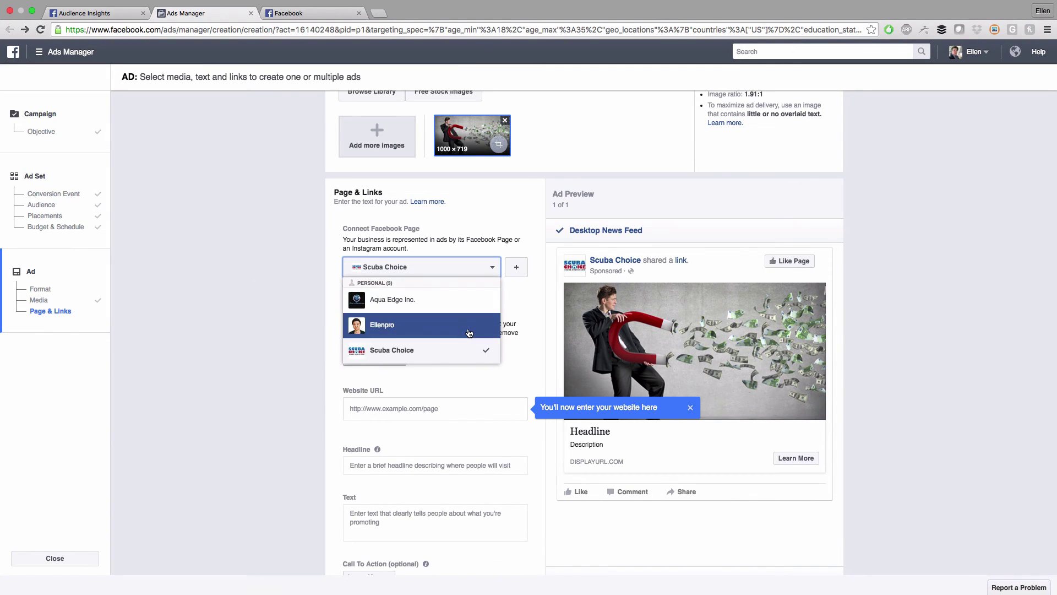
pyautogui.click(422, 327)
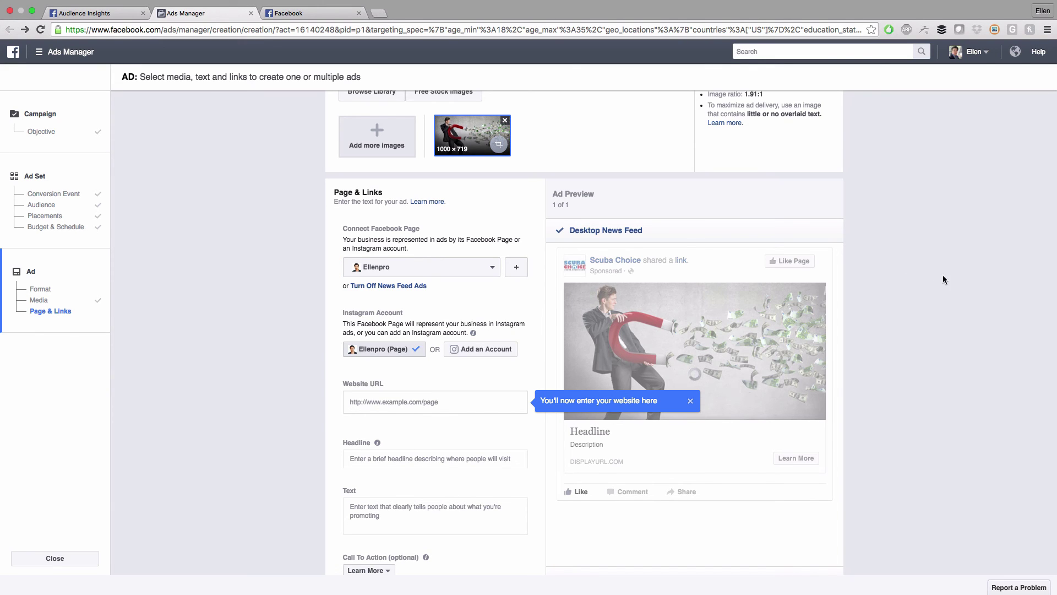
pyautogui.scroll(-1, 284, 303)
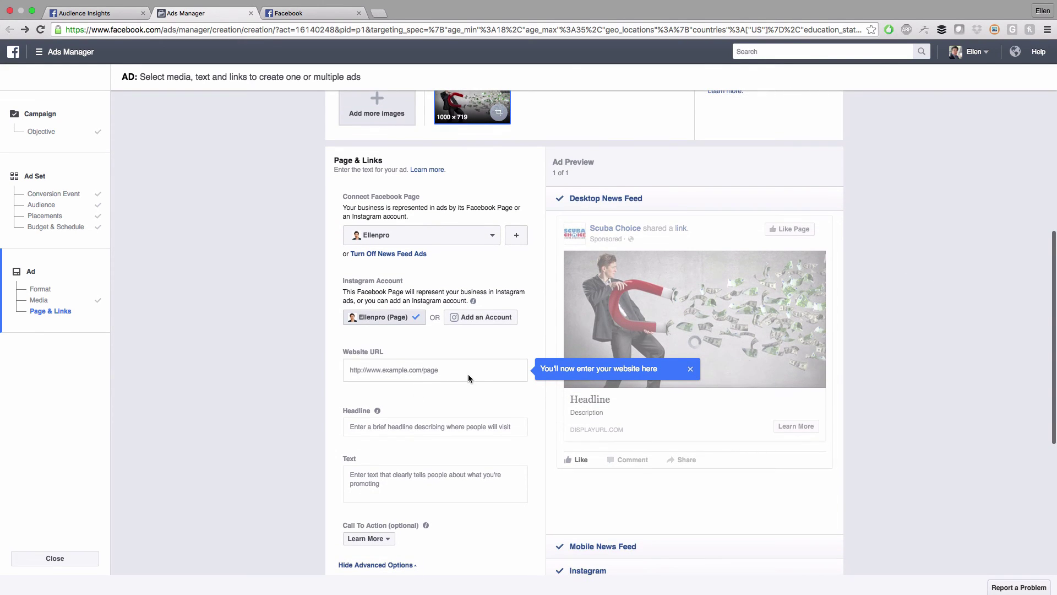
pyautogui.click(413, 367)
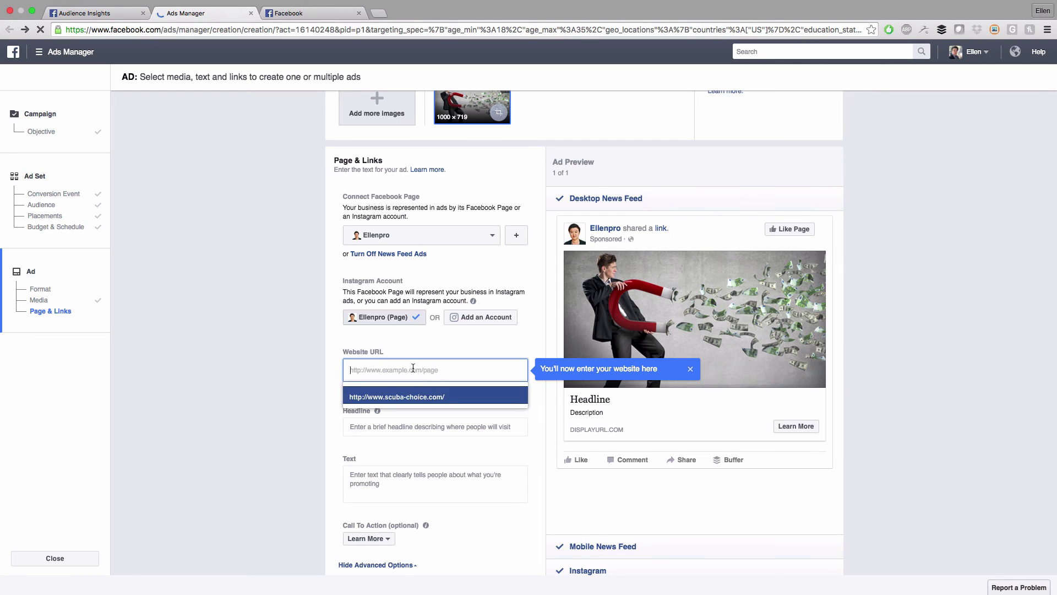
pyautogui.scroll(-1, 452, 352)
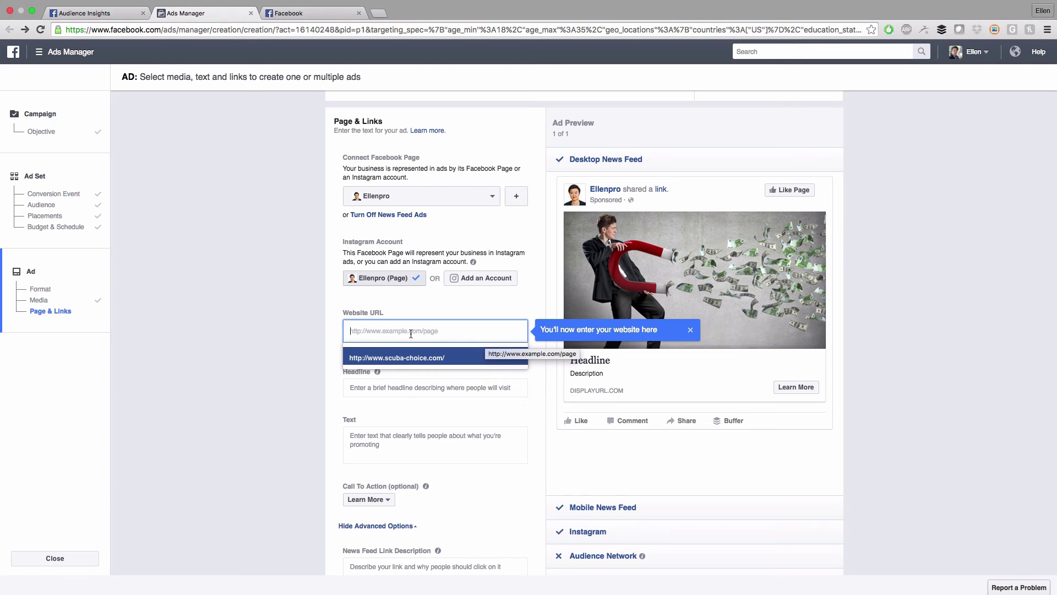
pyautogui.write('http://www.ell')
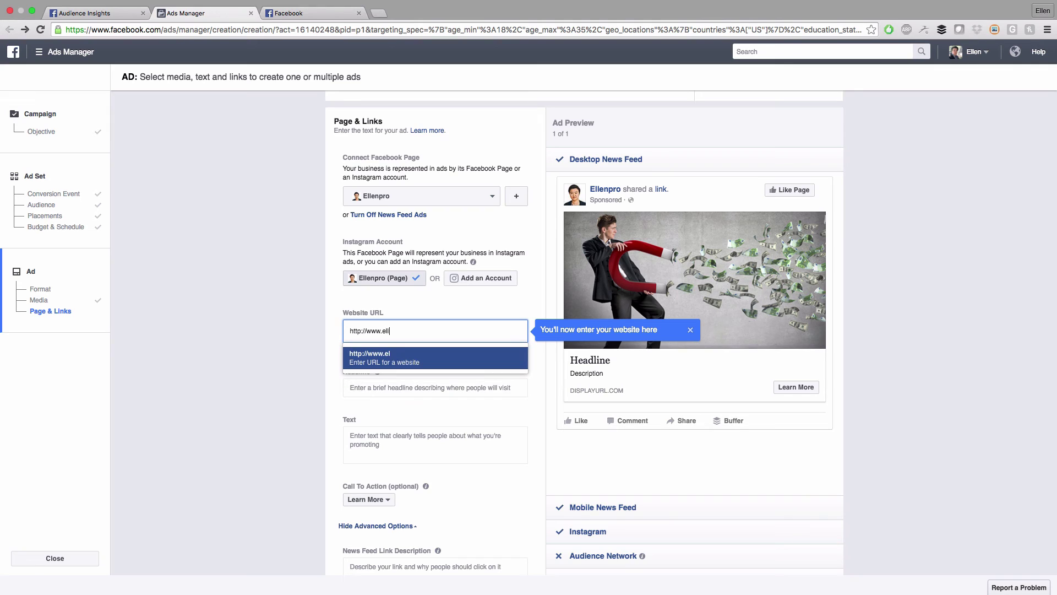
pyautogui.write('enpro.com')
pyautogui.press('Return')
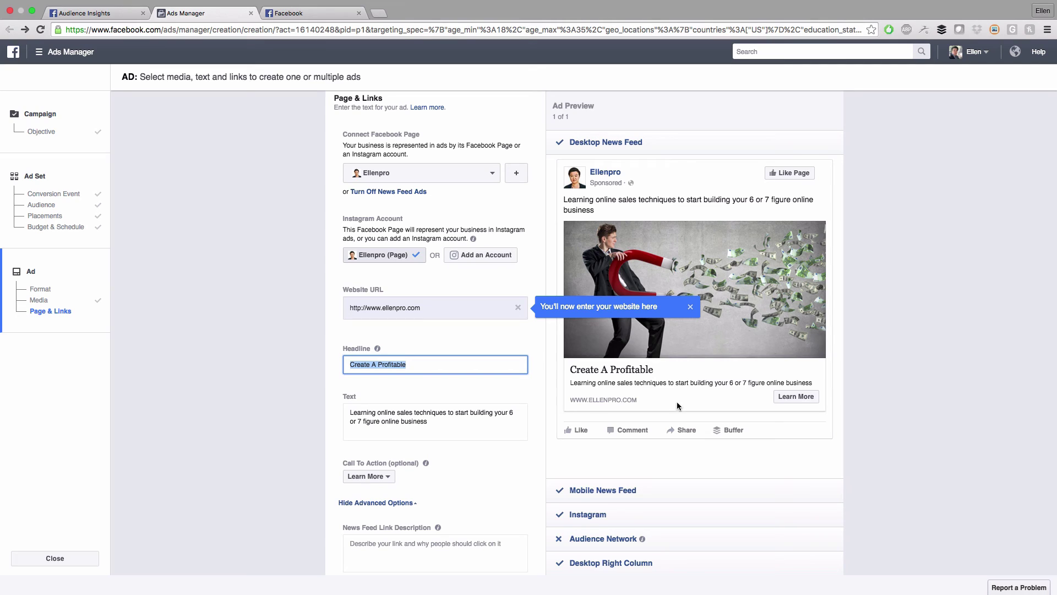
# Replace the 'Create A Profitable' headline with 'Luxury Cosmetic 30% off Before 8/1/16', fixing typos
pyautogui.write('Co')
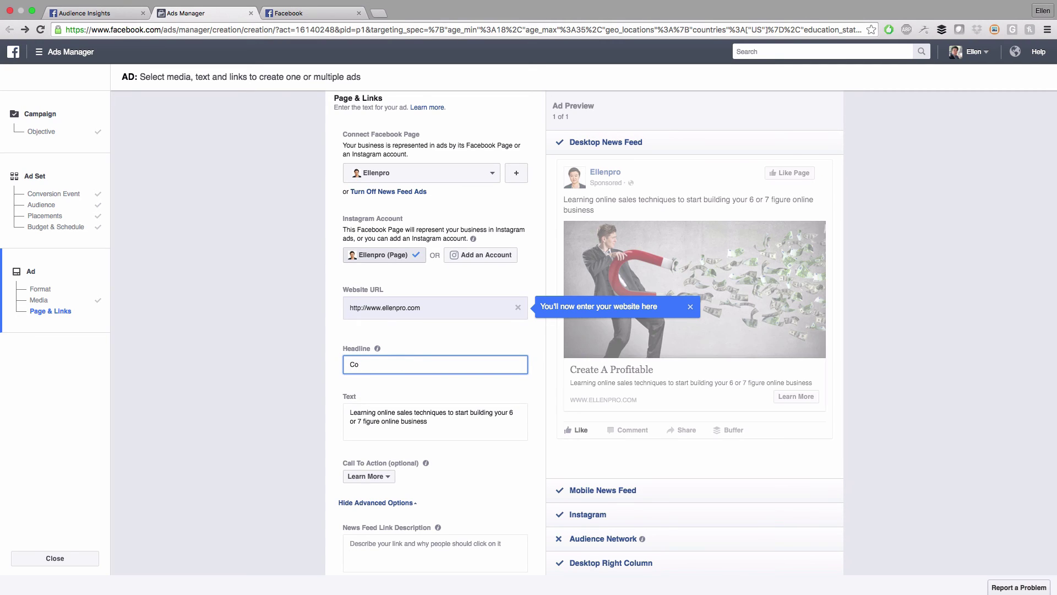
pyautogui.write('esmetic ')
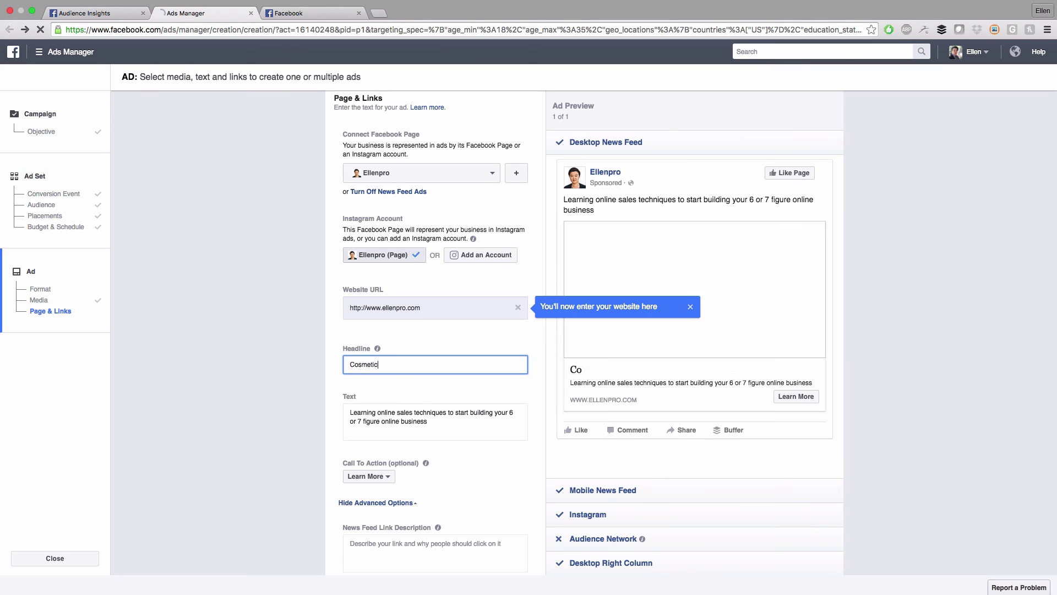
pyautogui.write('50')
pyautogui.press('BackSpace')
pyautogui.write('30')
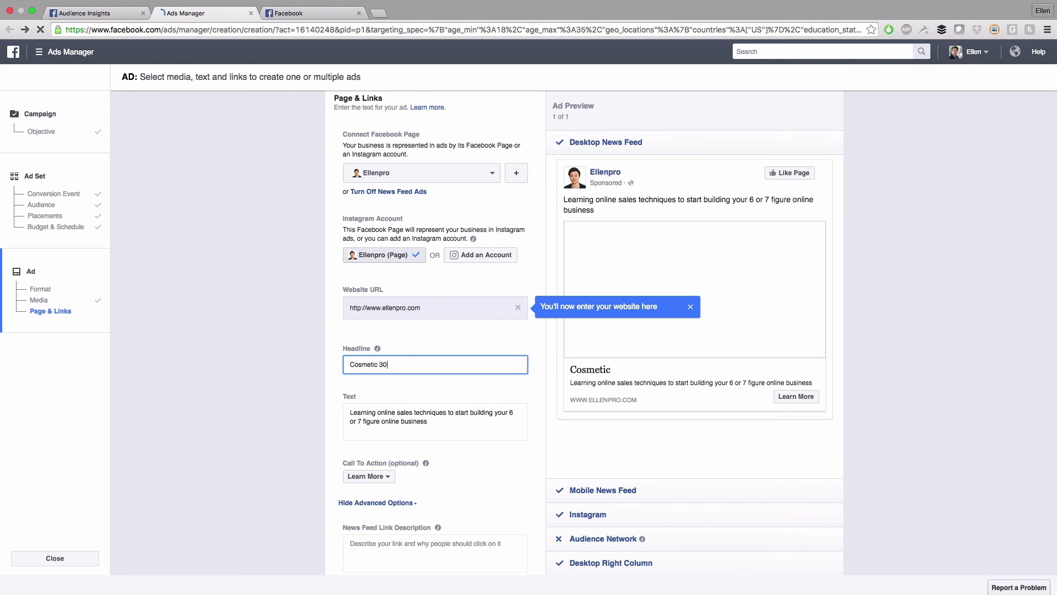
pyautogui.press('BackSpace')
pyautogui.press('BackSpace')
pyautogui.press('BackSpace')
pyautogui.press('BackSpace')
pyautogui.press('BackSpace')
pyautogui.press('BackSpace')
pyautogui.press('BackSpace')
pyautogui.press('BackSpace')
pyautogui.press('BackSpace')
pyautogui.press('BackSpace')
pyautogui.press('BackSpace')
pyautogui.write('Luxury Cosm')
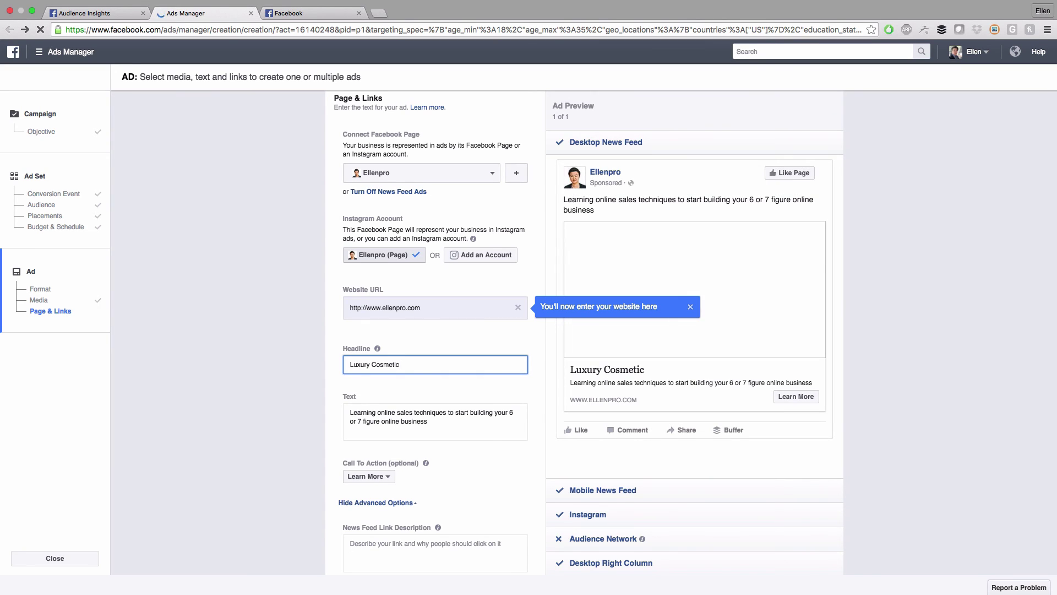
pyautogui.write('30')
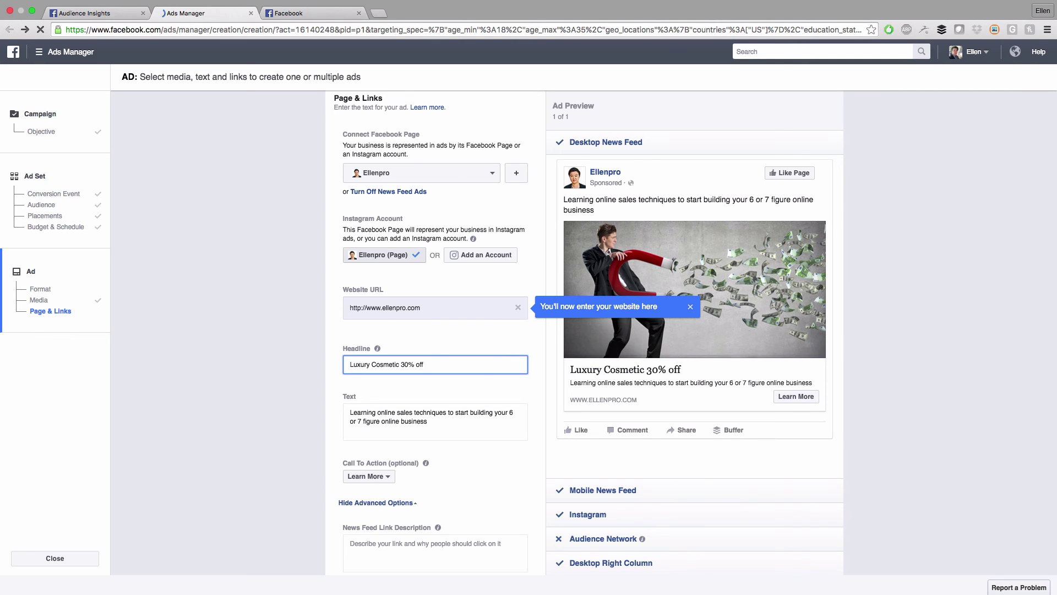
pyautogui.write('Before 8/1/16')
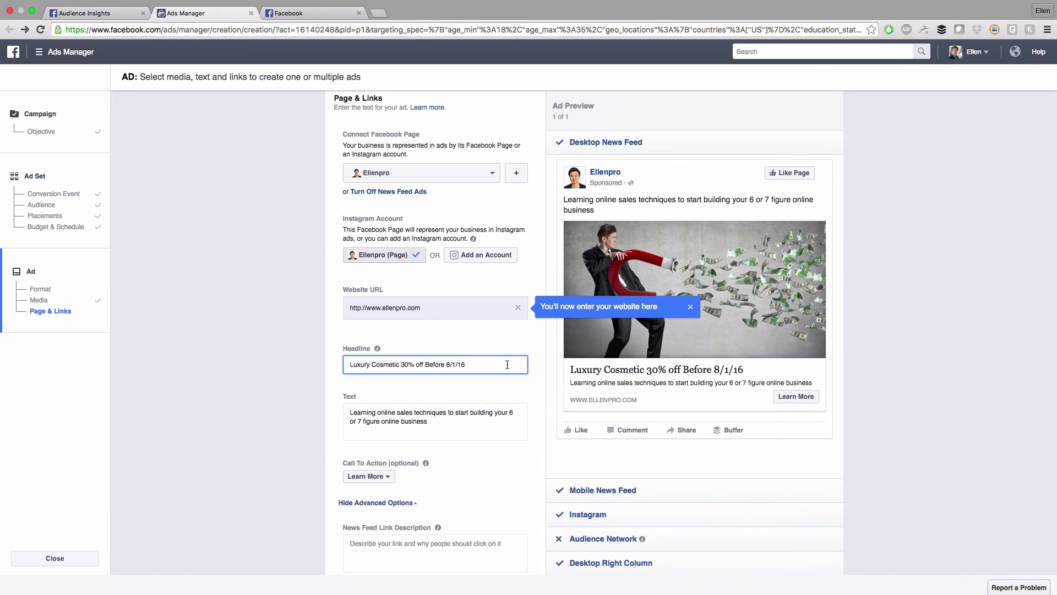
pyautogui.scroll(-1, 270, 356)
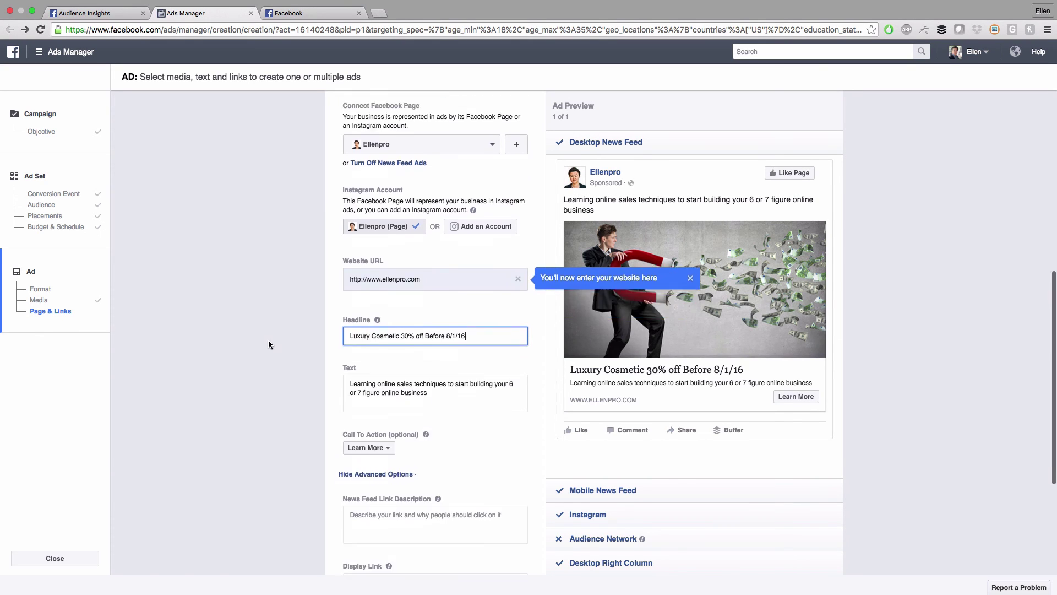
pyautogui.scroll(-1, 633, 292)
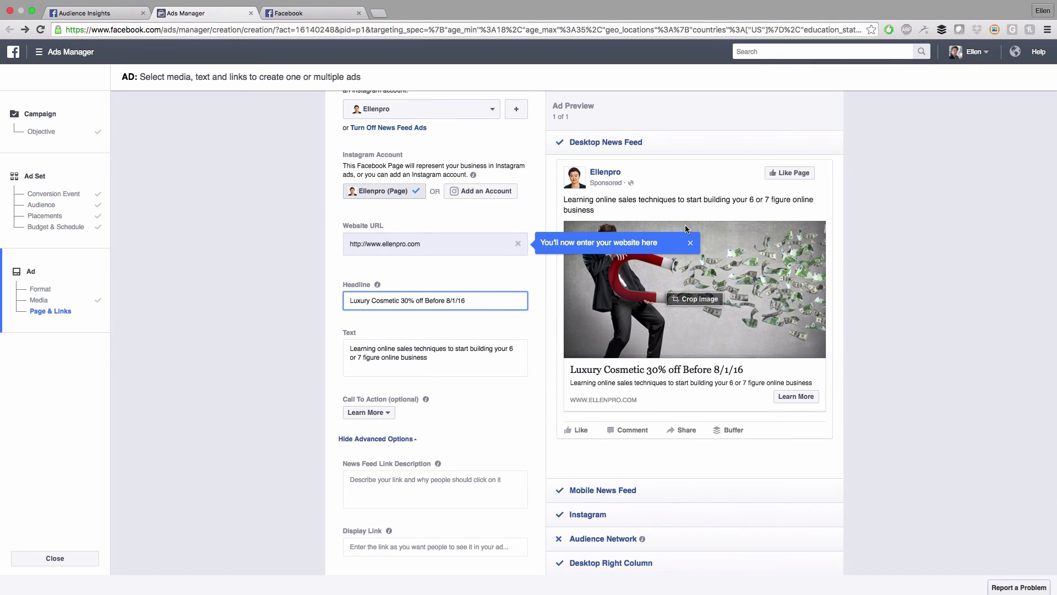
pyautogui.click(690, 243)
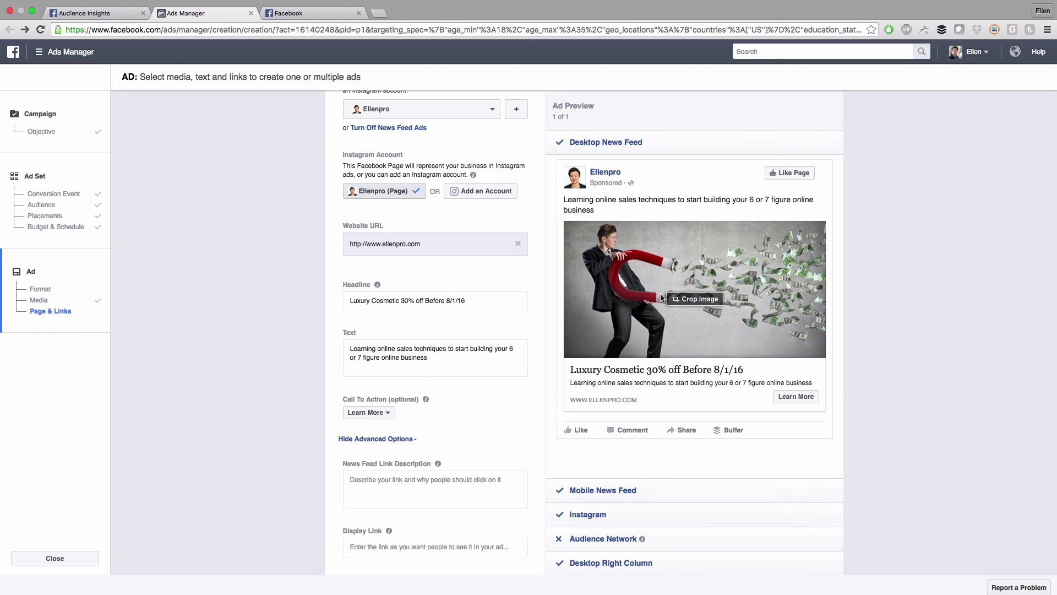
pyautogui.scroll(-3, 680, 461)
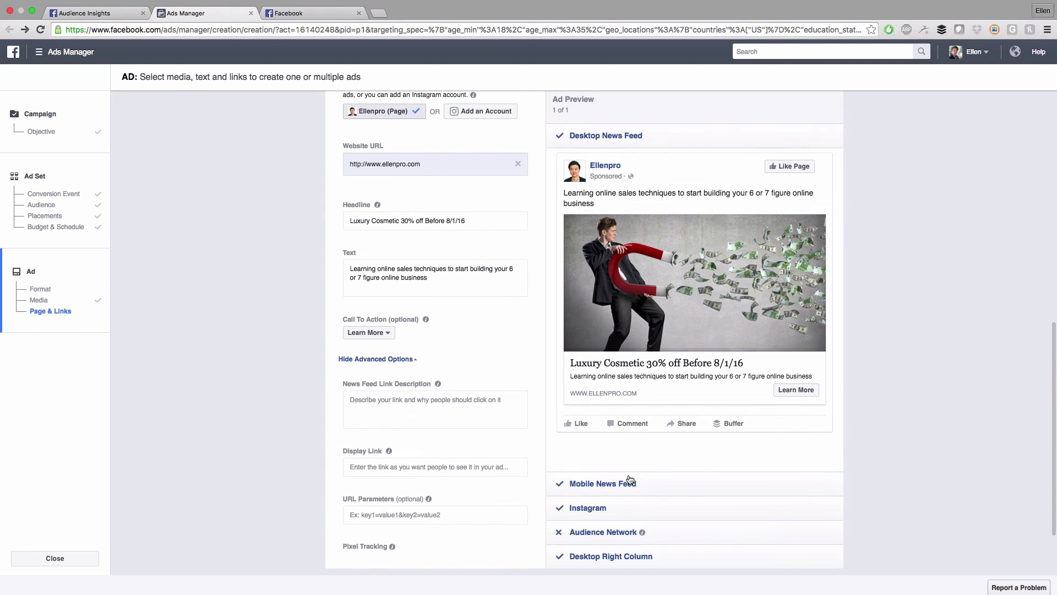
pyautogui.click(620, 483)
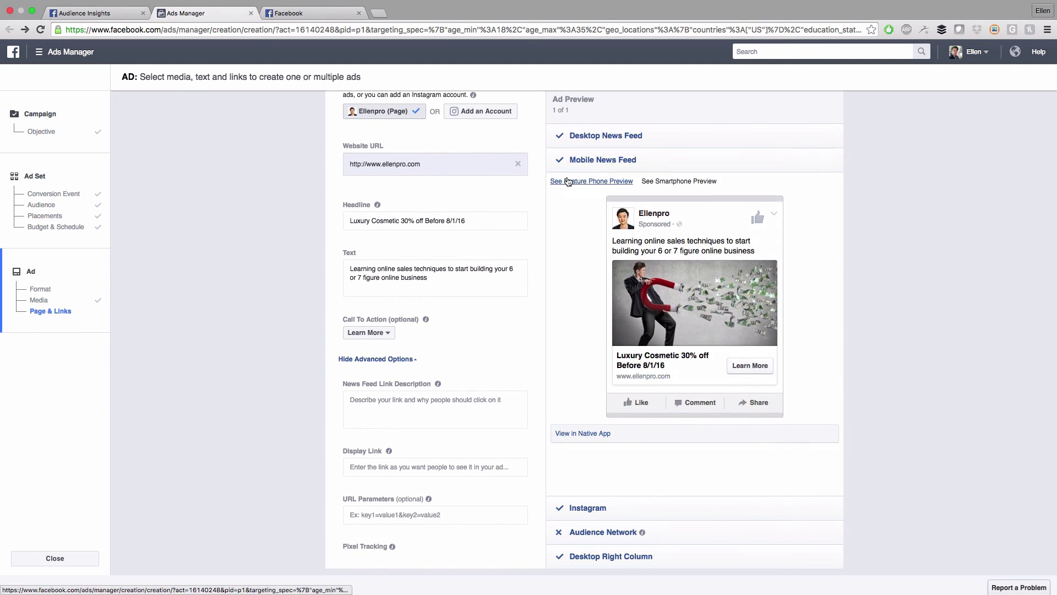
pyautogui.click(583, 508)
pyautogui.click(594, 533)
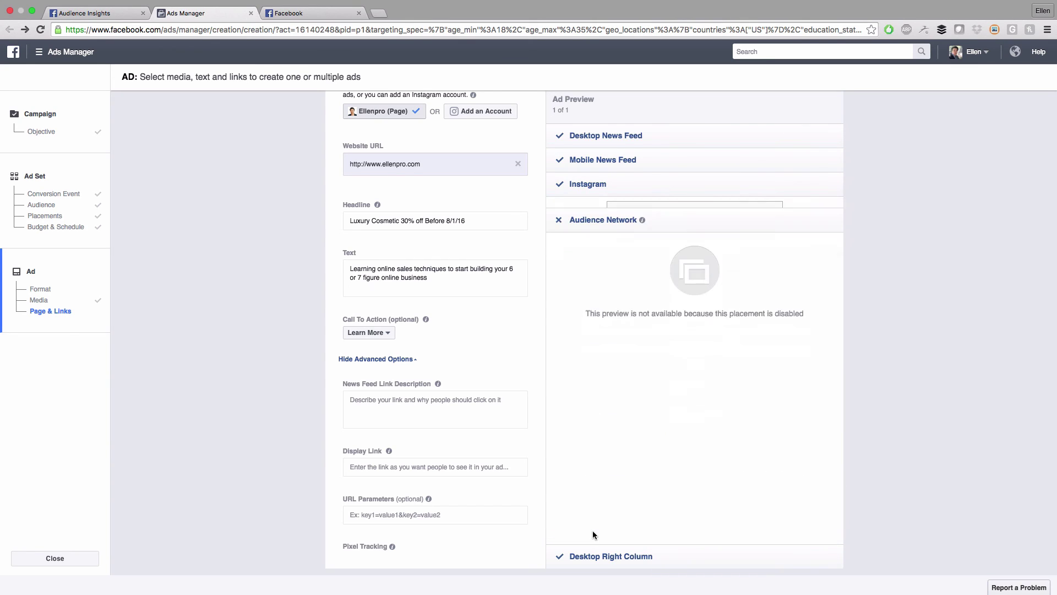
pyautogui.click(615, 556)
pyautogui.click(594, 135)
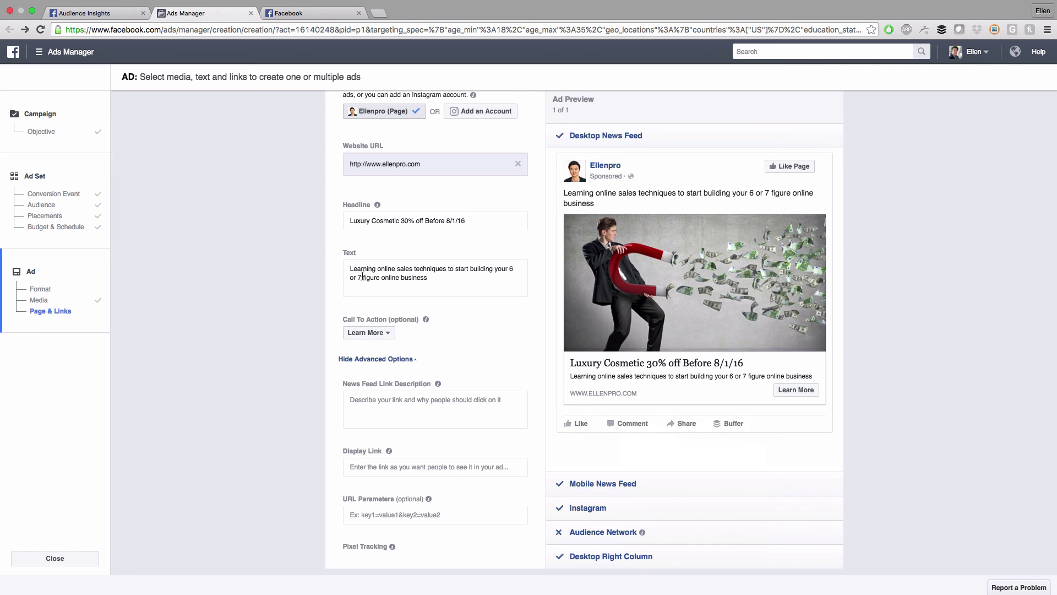
# Replace the auto-filled online-business text with 'Use coupon code 30OFF'
pyautogui.scroll(1, 375, 276)
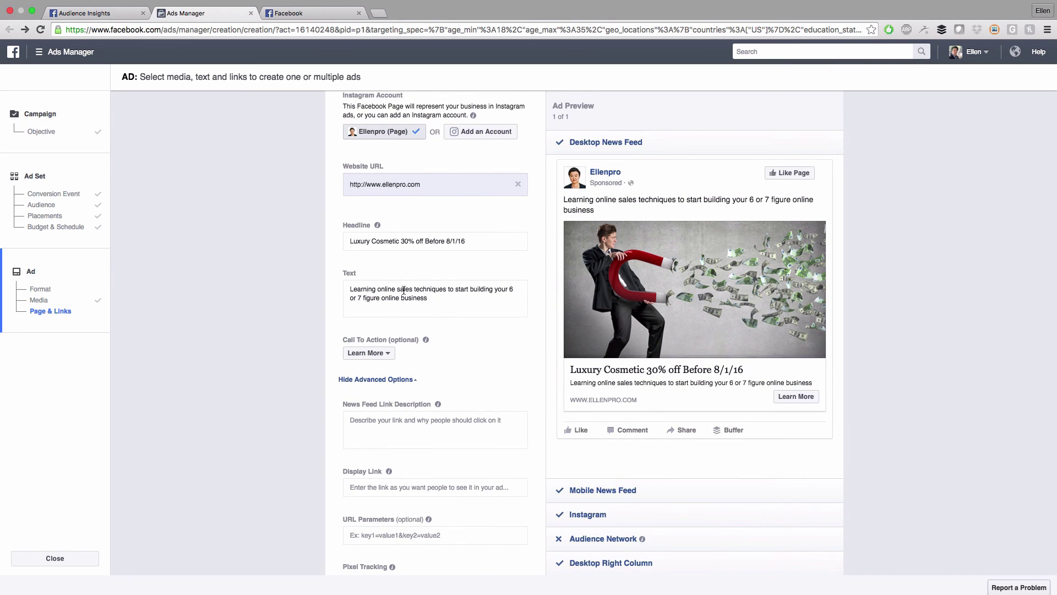
pyautogui.moveTo(442, 297); pyautogui.dragTo(304, 286)
pyautogui.press('BackSpace')
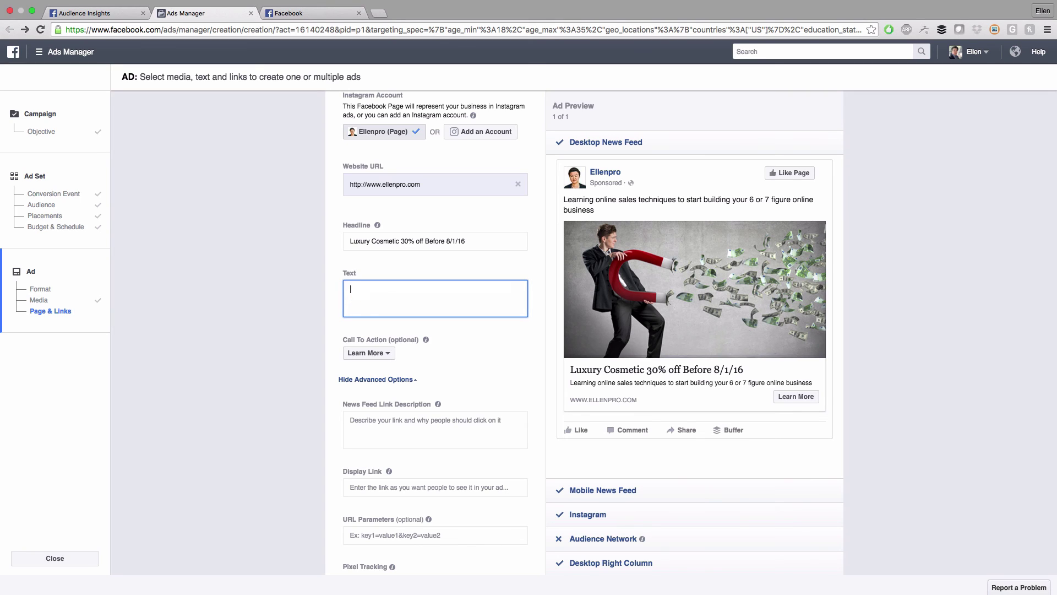
pyautogui.write('Use coupon code')
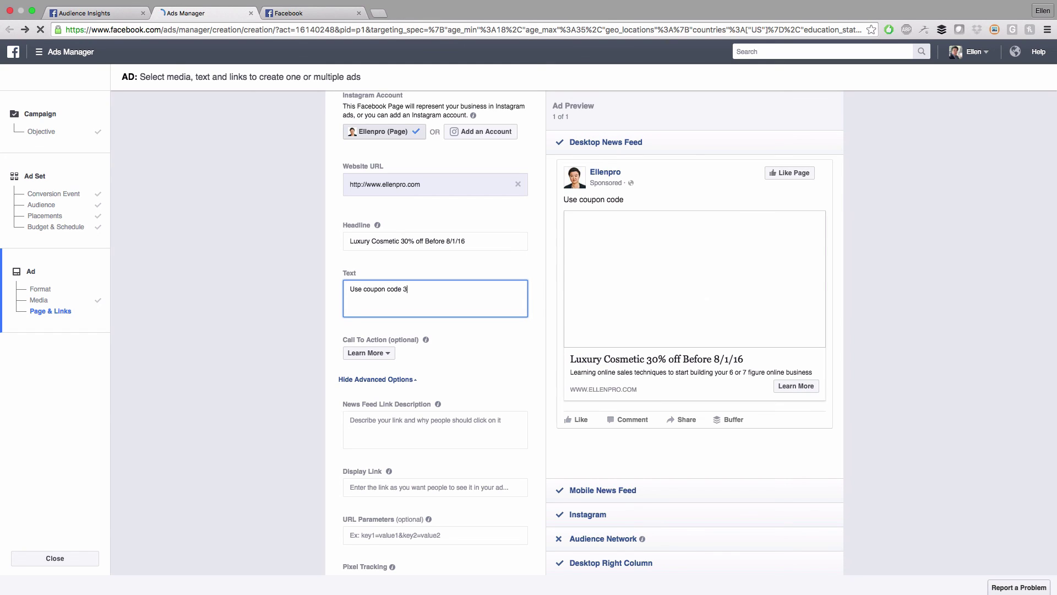
pyautogui.write(' 30OFF')
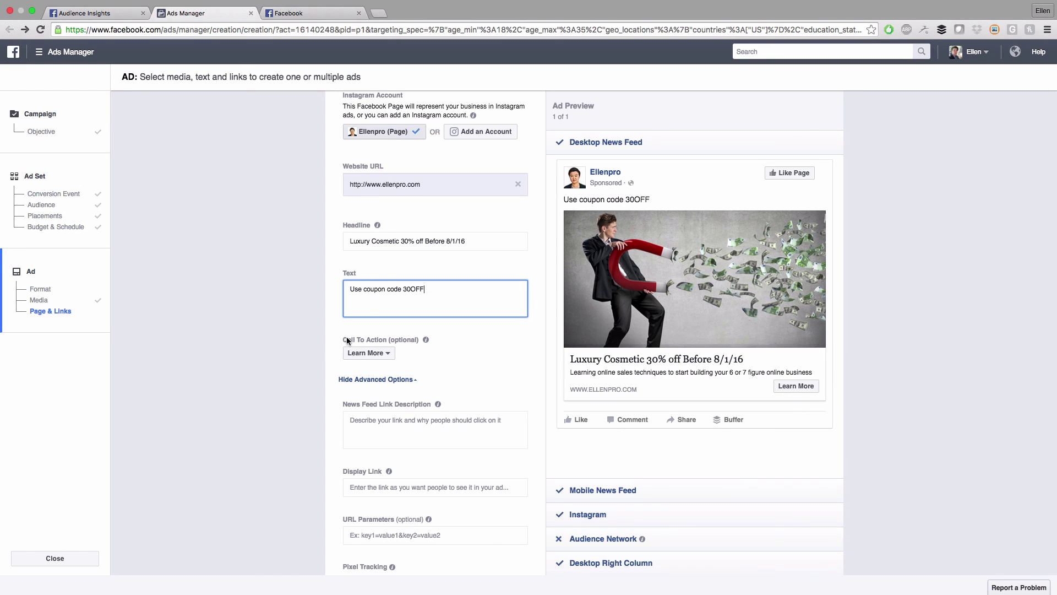
# Set the call-to-action button to Shop Now after briefly trying Apply Now
pyautogui.click(368, 353)
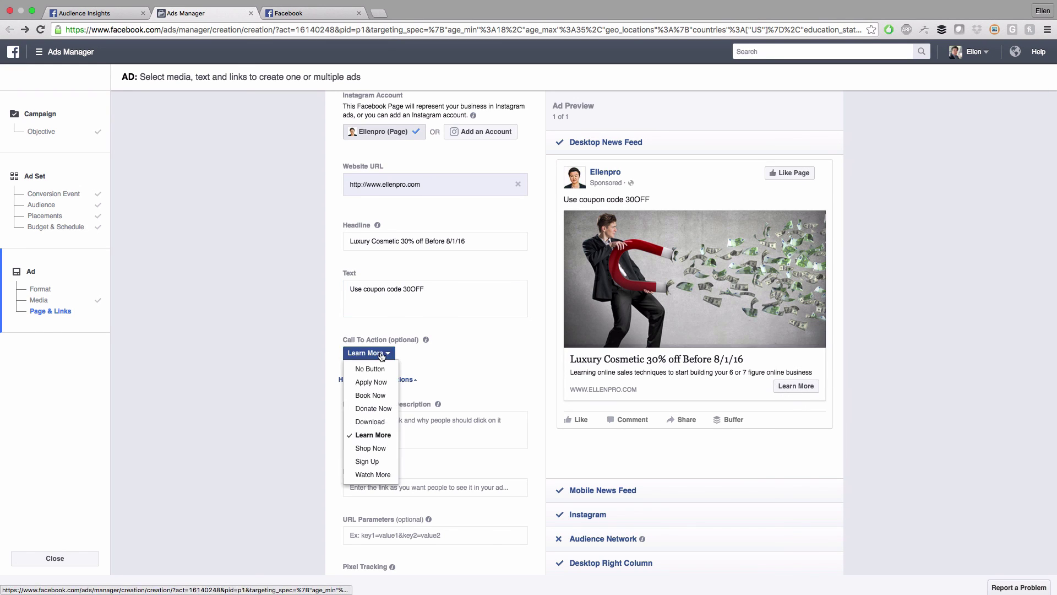
pyautogui.click(376, 385)
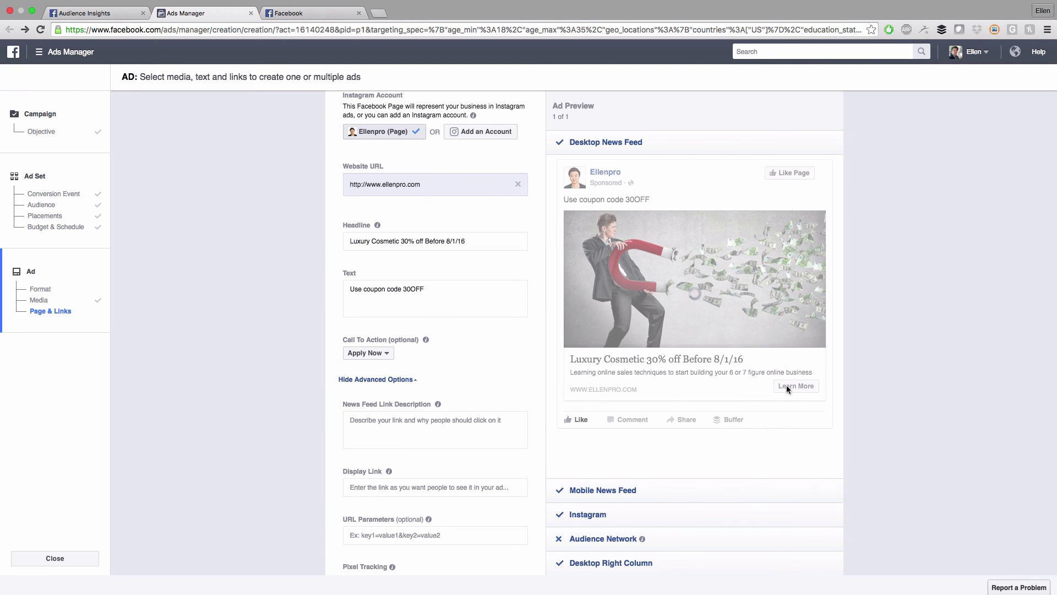
pyautogui.click(372, 356)
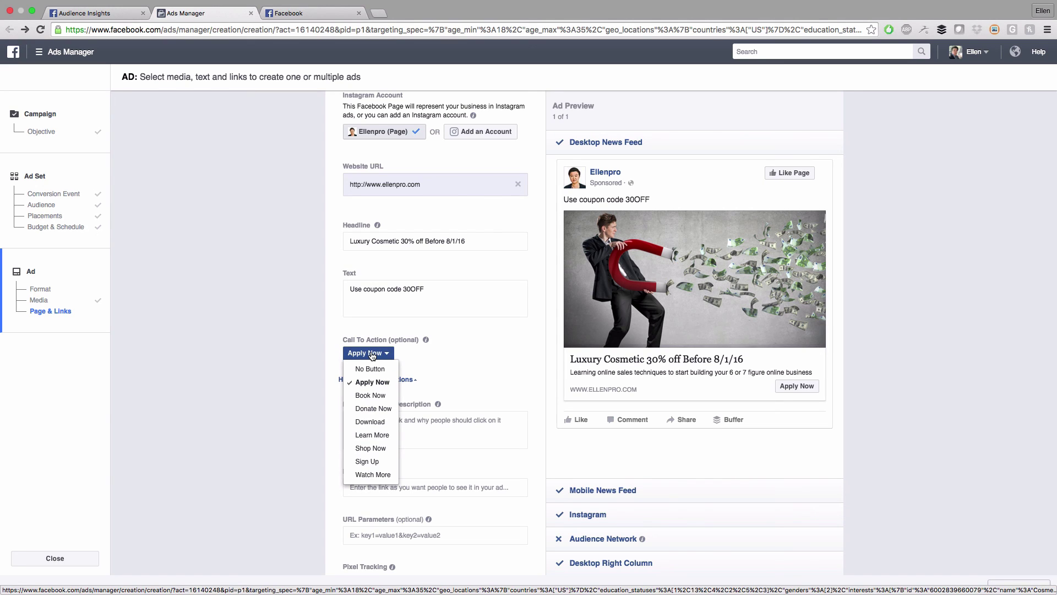
pyautogui.click(382, 449)
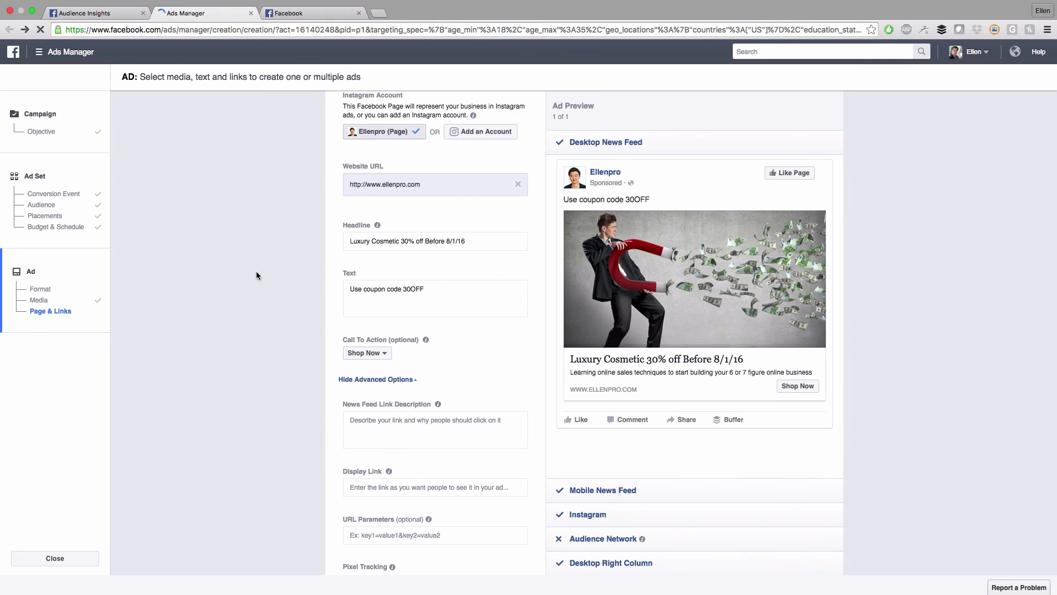
pyautogui.scroll(-2, 306, 226)
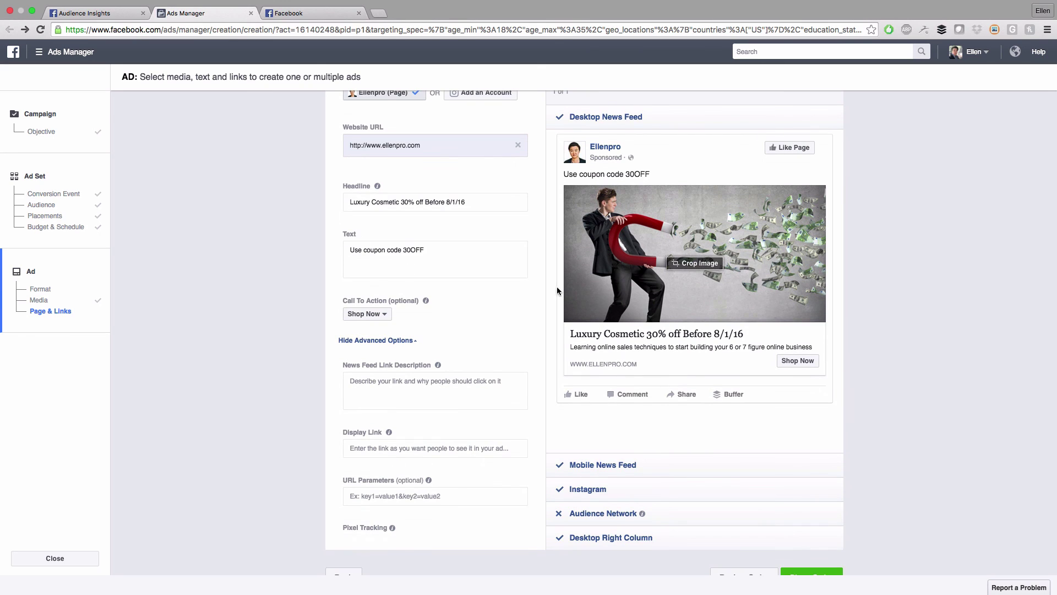
# Search stock images for 'cosmetic', add the flowing-hair woman photo and remove the magnet image
pyautogui.scroll(5, 688, 264)
pyautogui.scroll(3, 682, 265)
pyautogui.click(444, 200)
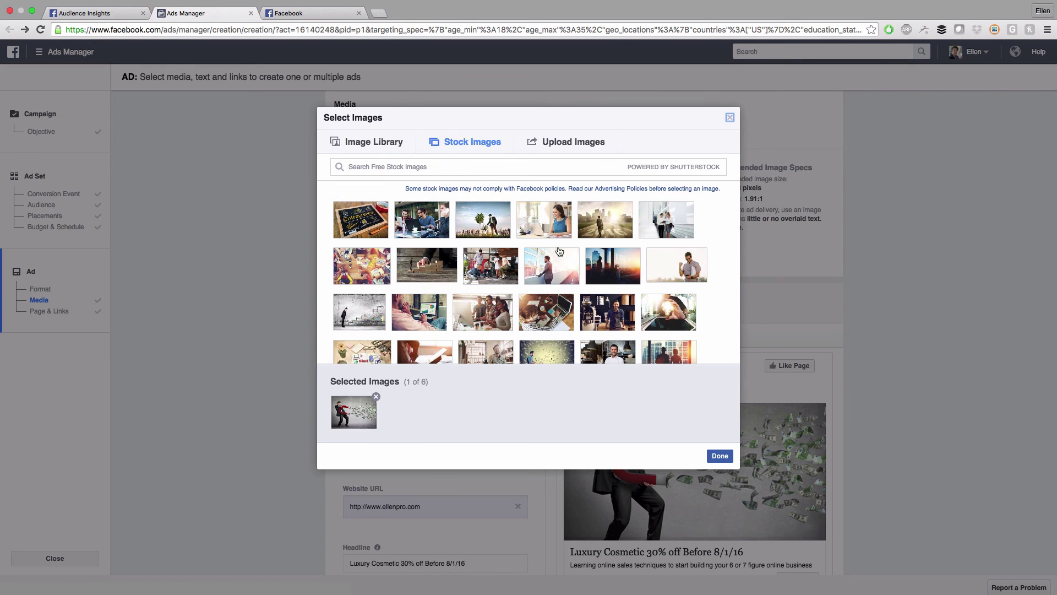
pyautogui.click(450, 163)
pyautogui.write('co')
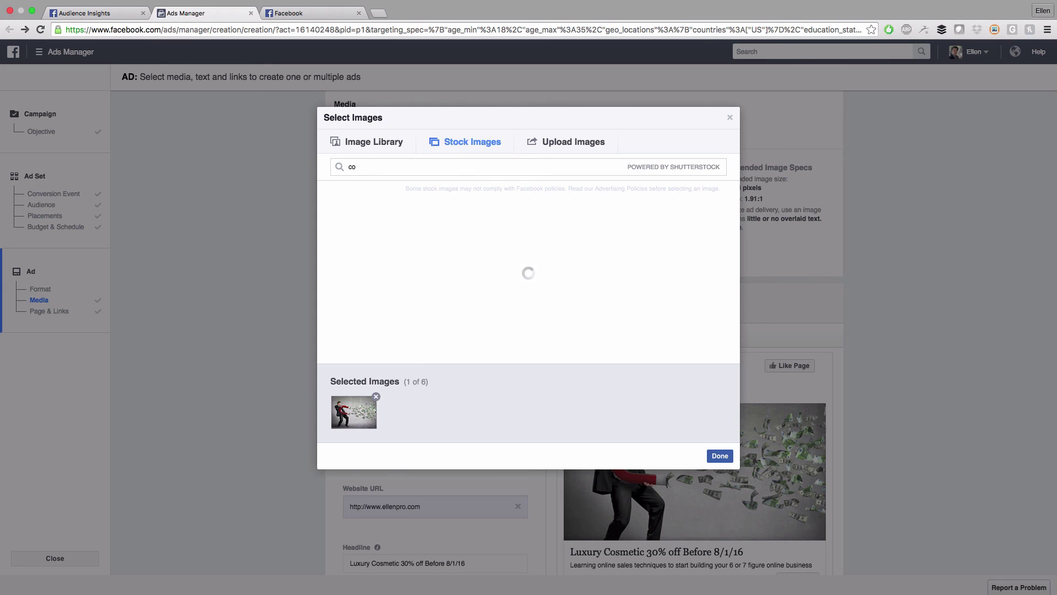
pyautogui.write('smetic')
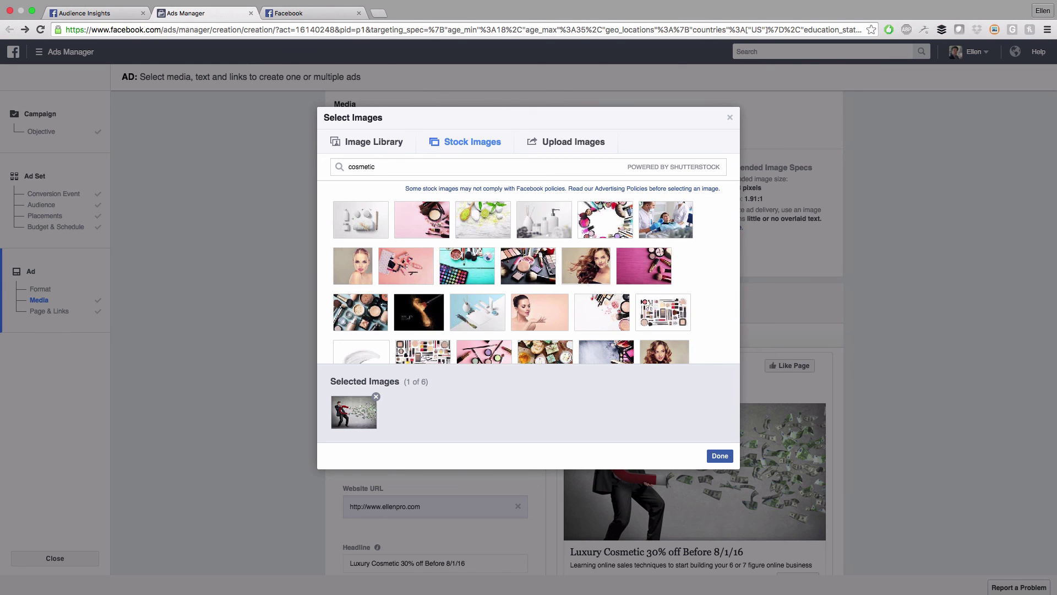
pyautogui.moveTo(672, 270)
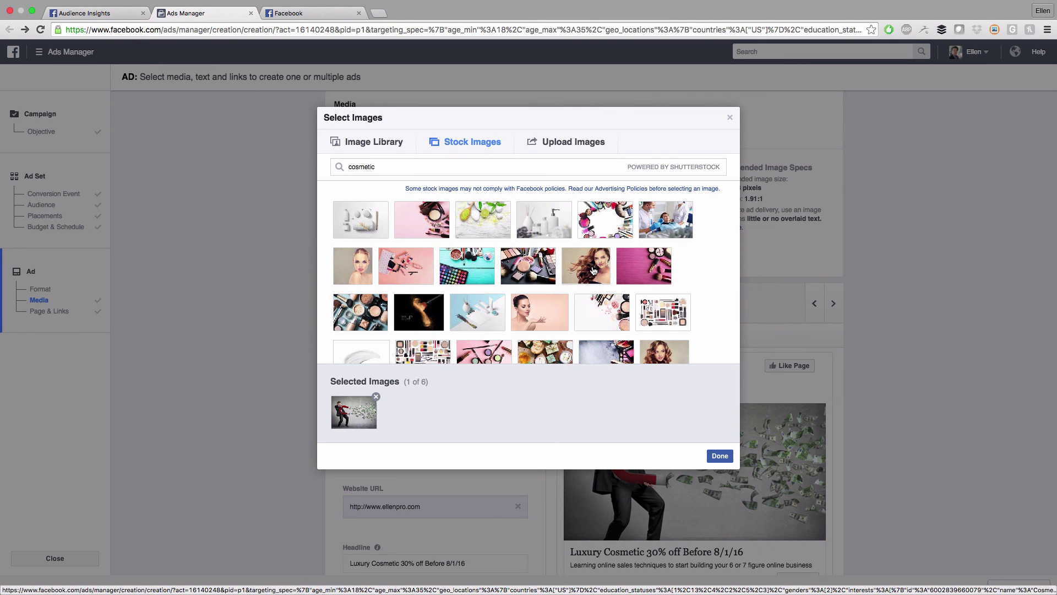
pyautogui.click(594, 270)
pyautogui.click(376, 397)
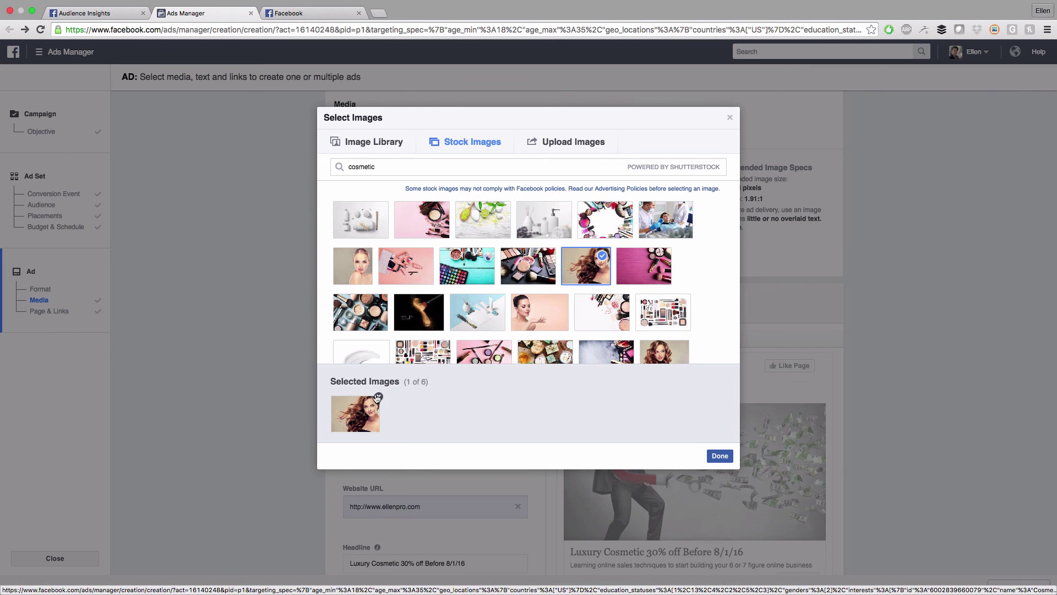
pyautogui.click(723, 457)
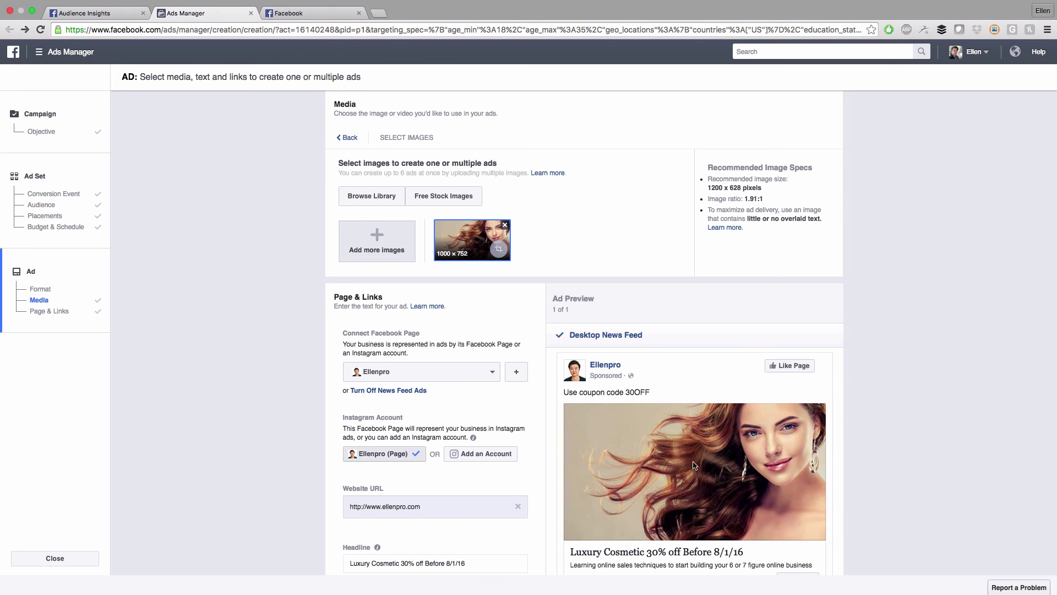
pyautogui.scroll(-1, 888, 489)
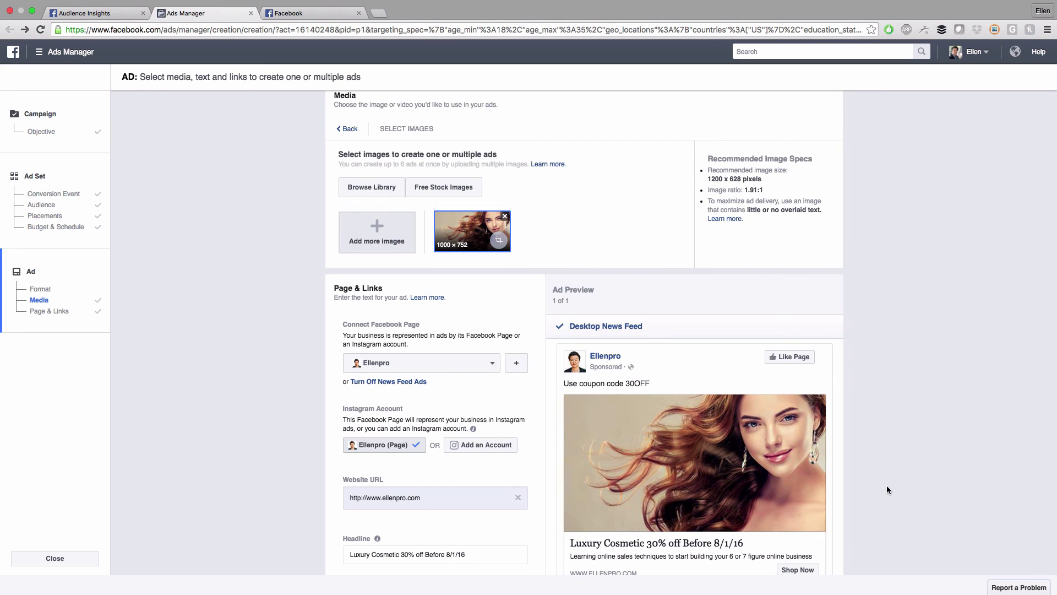
pyautogui.scroll(-3, 877, 472)
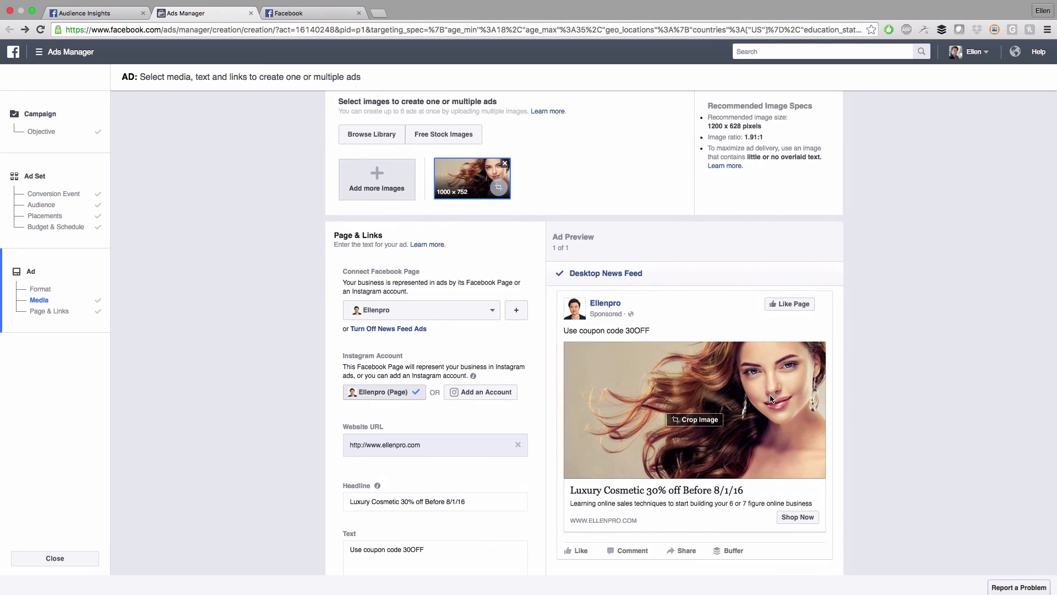
pyautogui.scroll(-8, 451, 407)
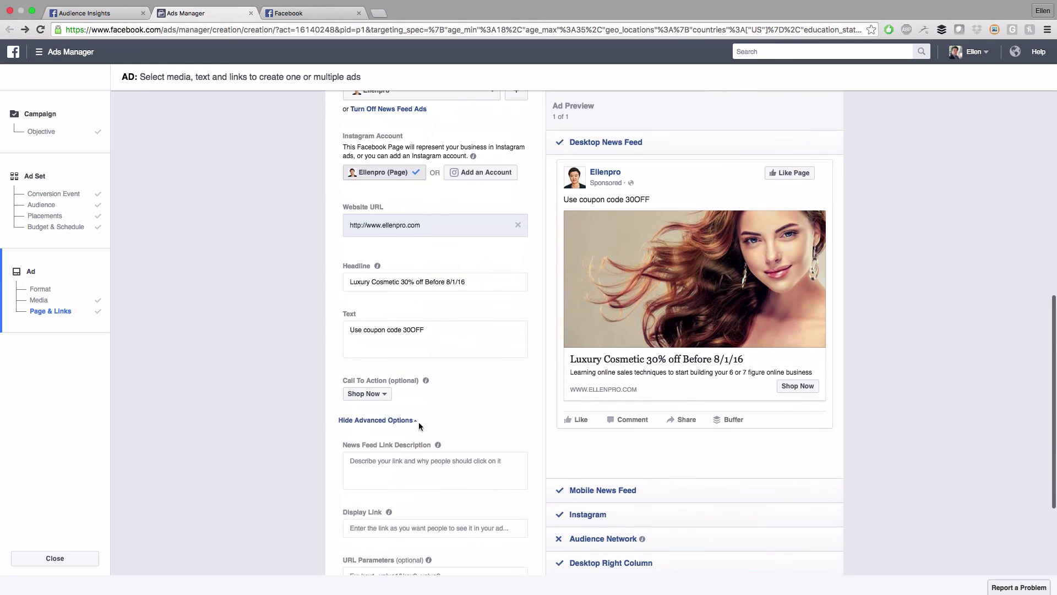
pyautogui.scroll(-5, 385, 421)
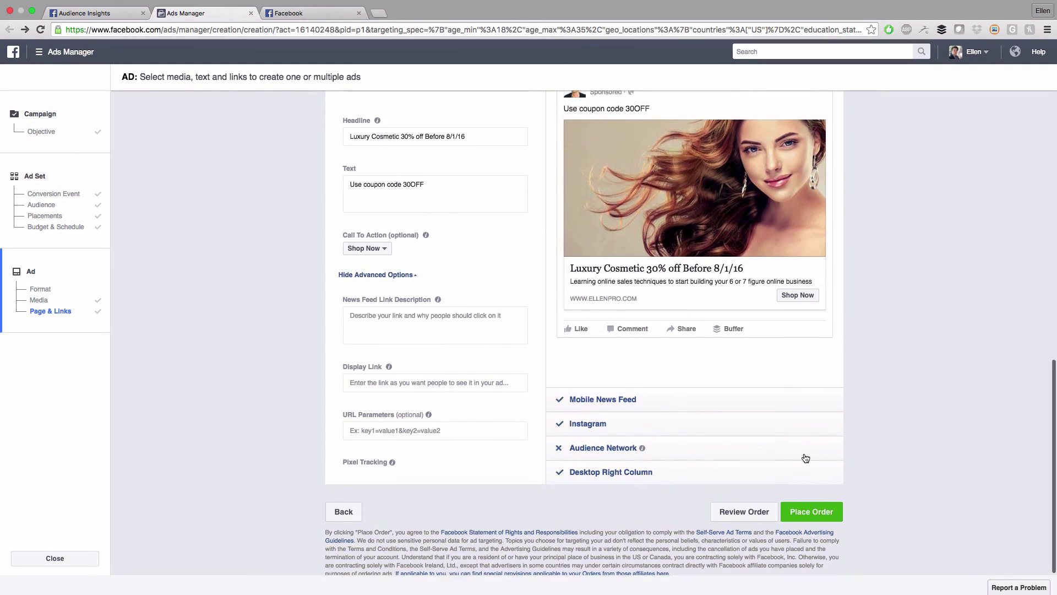
pyautogui.scroll(15, 807, 454)
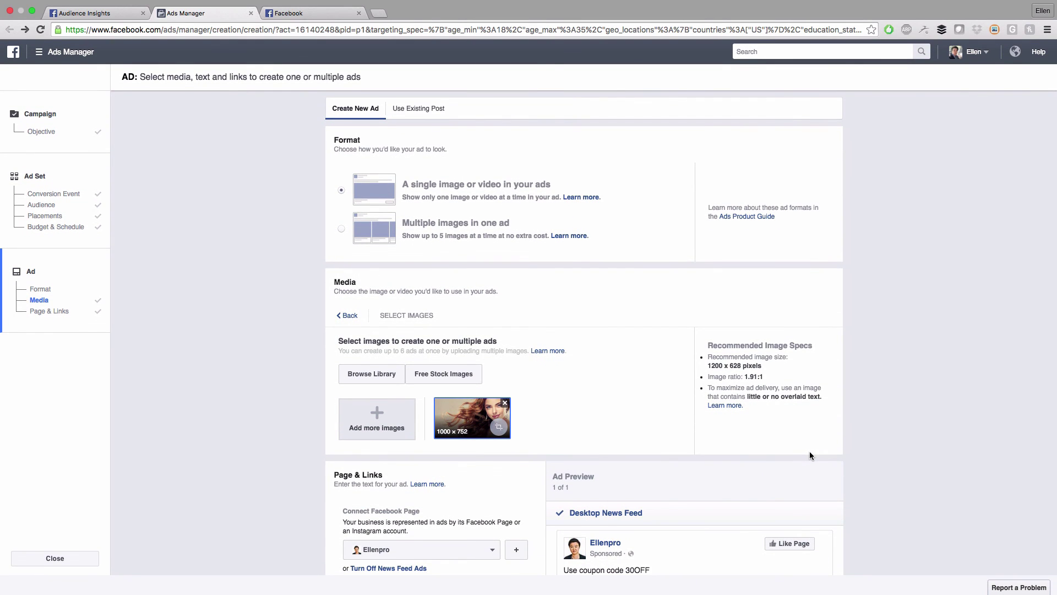
pyautogui.scroll(-7, 810, 456)
pyautogui.scroll(-3, 810, 456)
pyautogui.scroll(1, 809, 456)
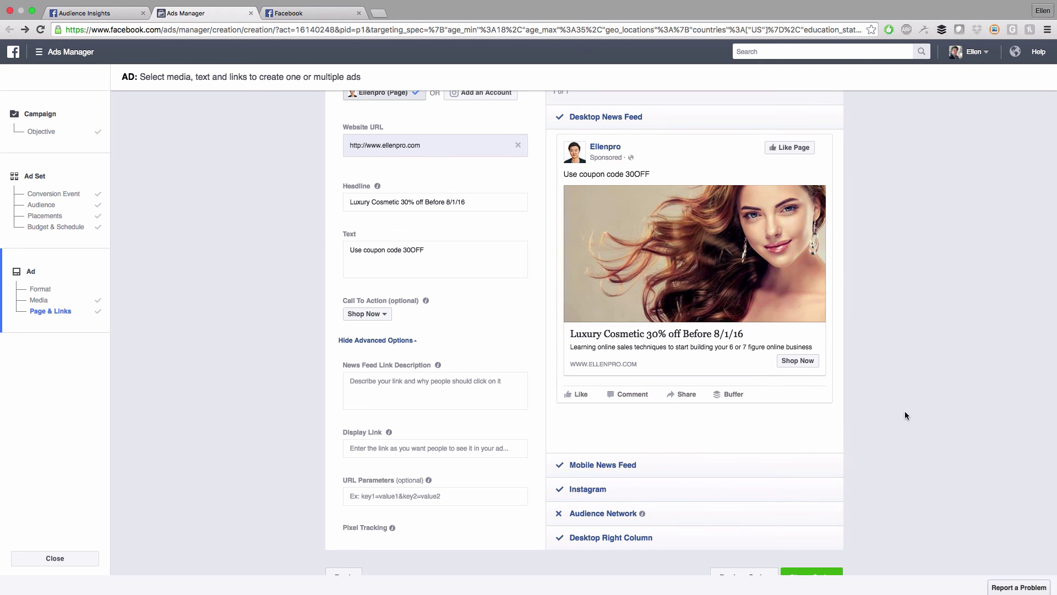
pyautogui.scroll(3, 904, 415)
pyautogui.scroll(-5, 903, 416)
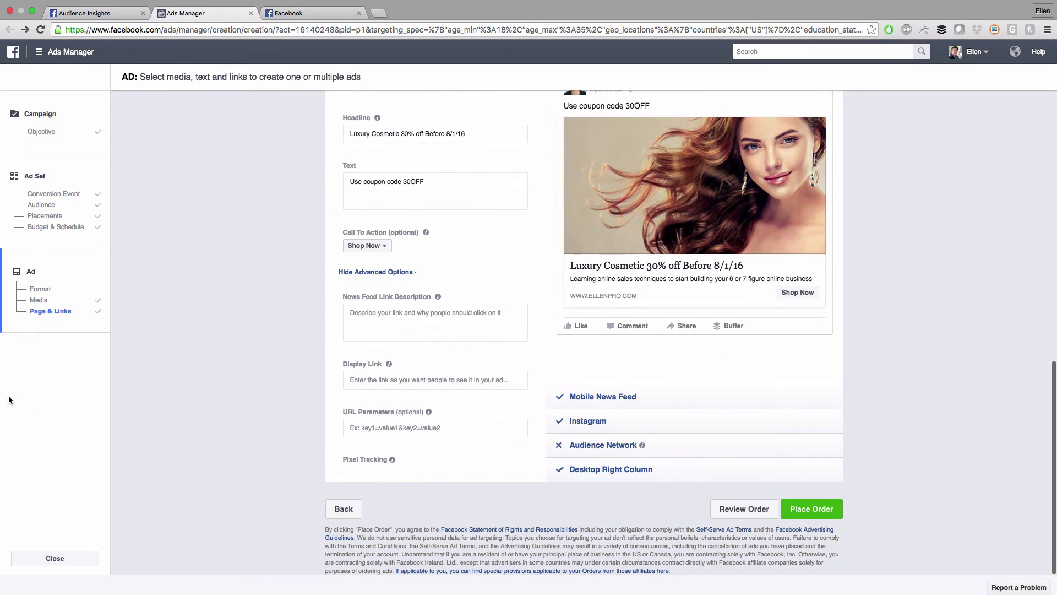